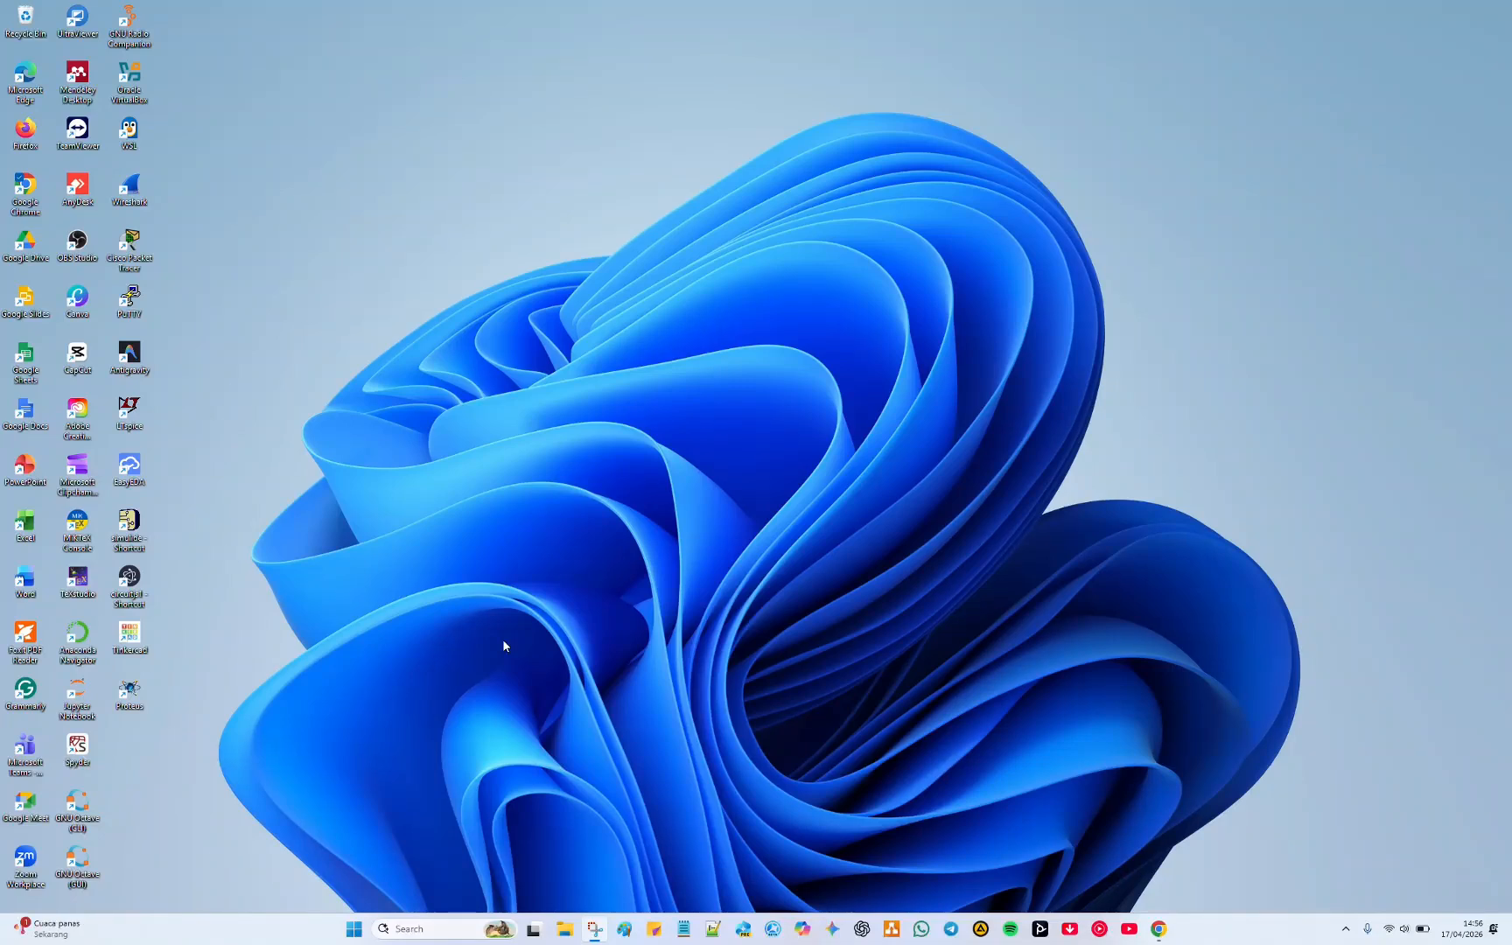
Launch Proteus, check the Proteus downloads page in Chrome, and return to the Proteus home page
double_click(150, 701)
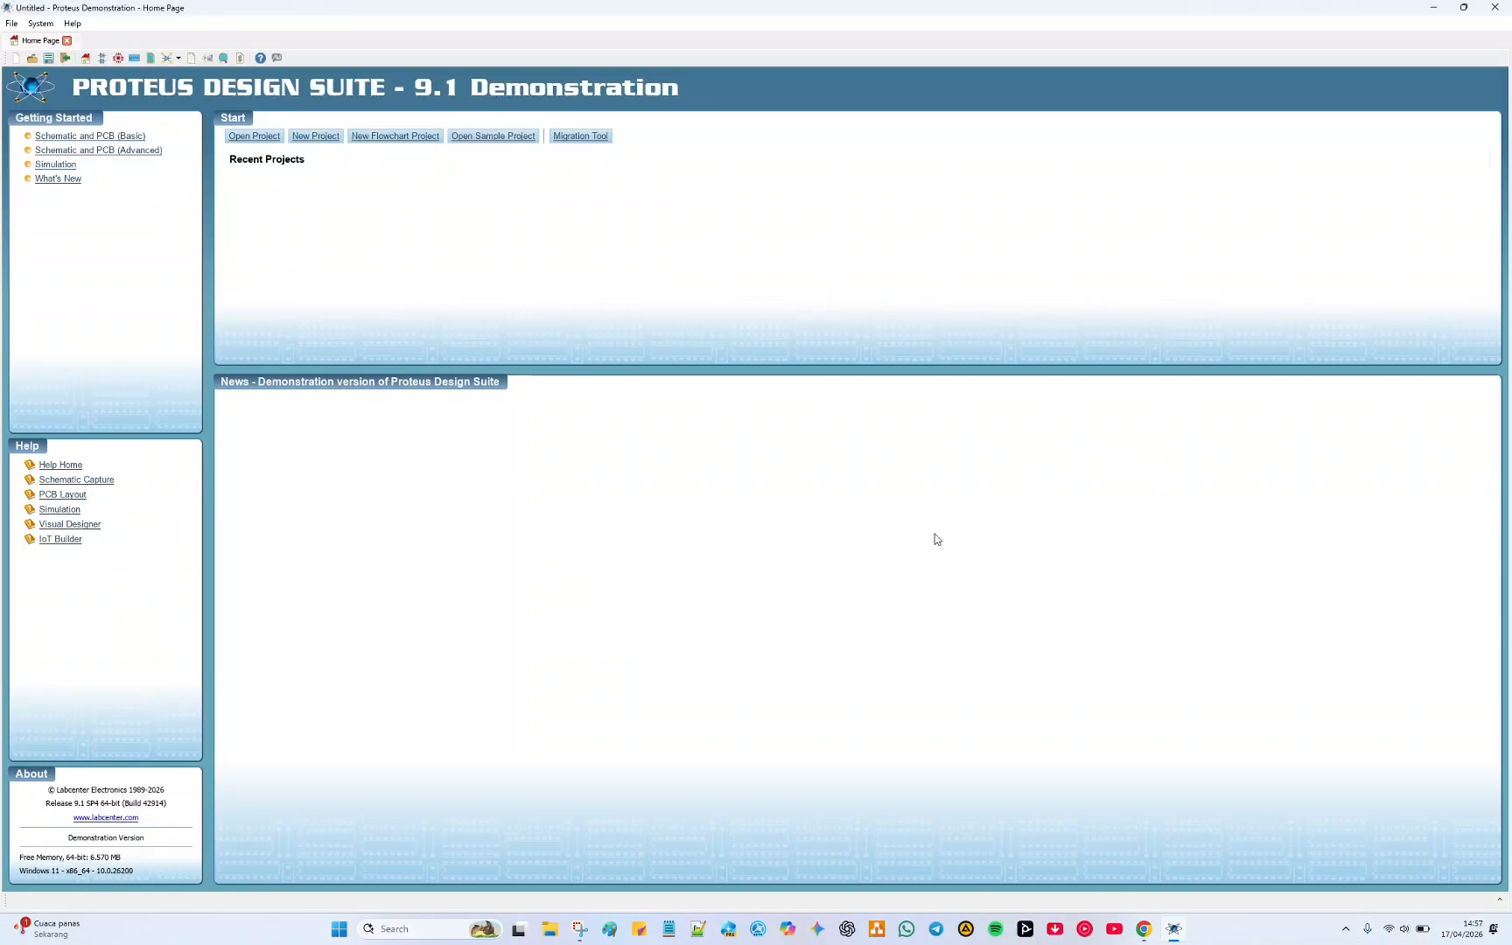
left_click(1144, 928)
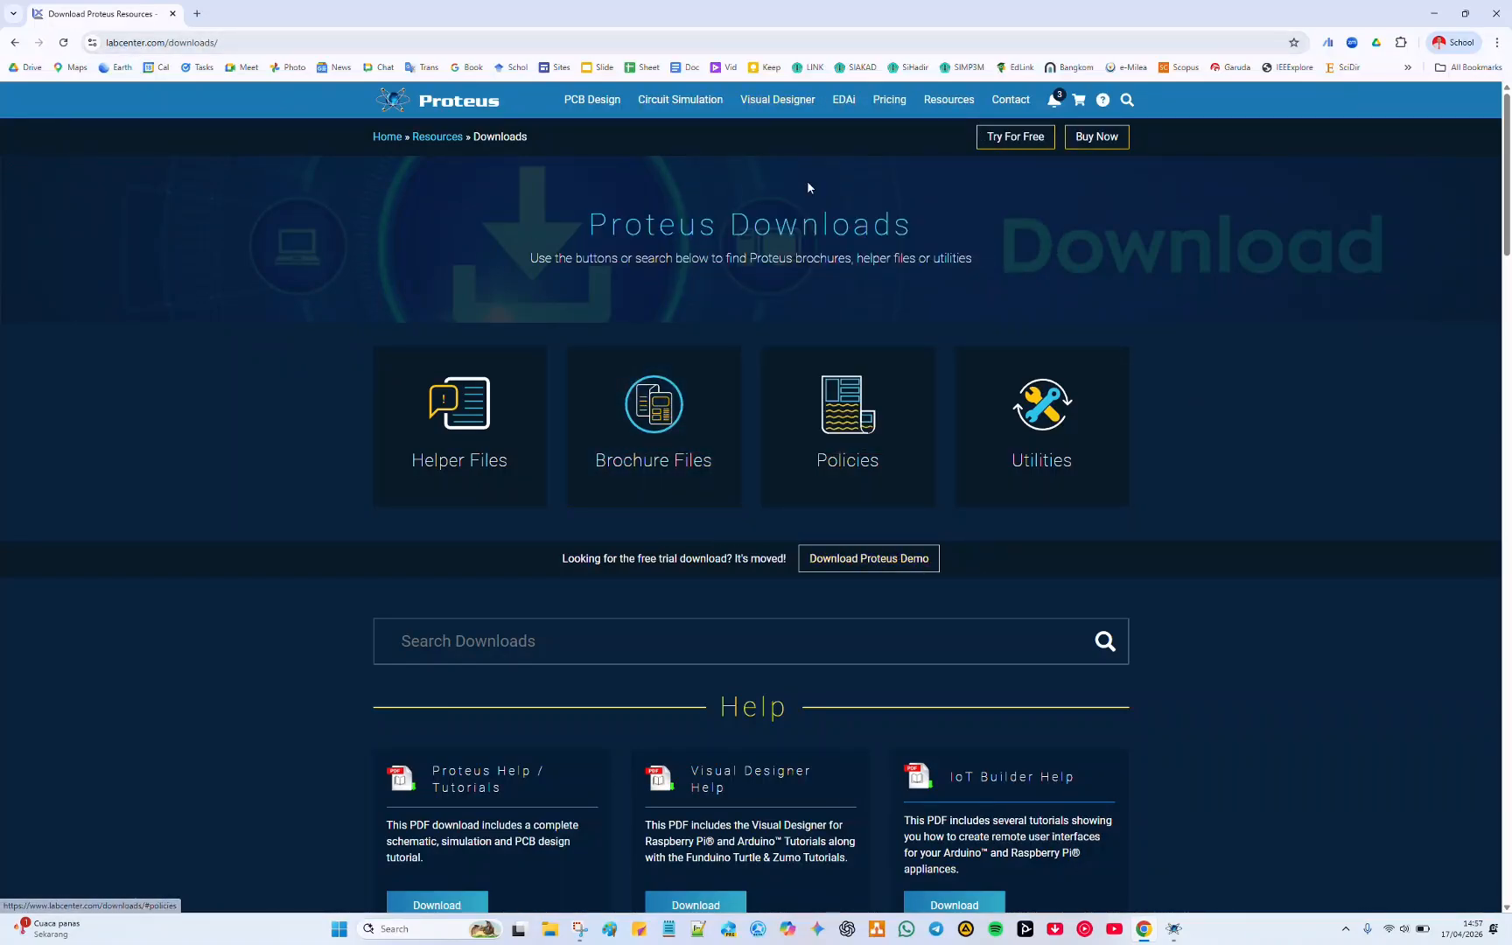
left_click(1432, 21)
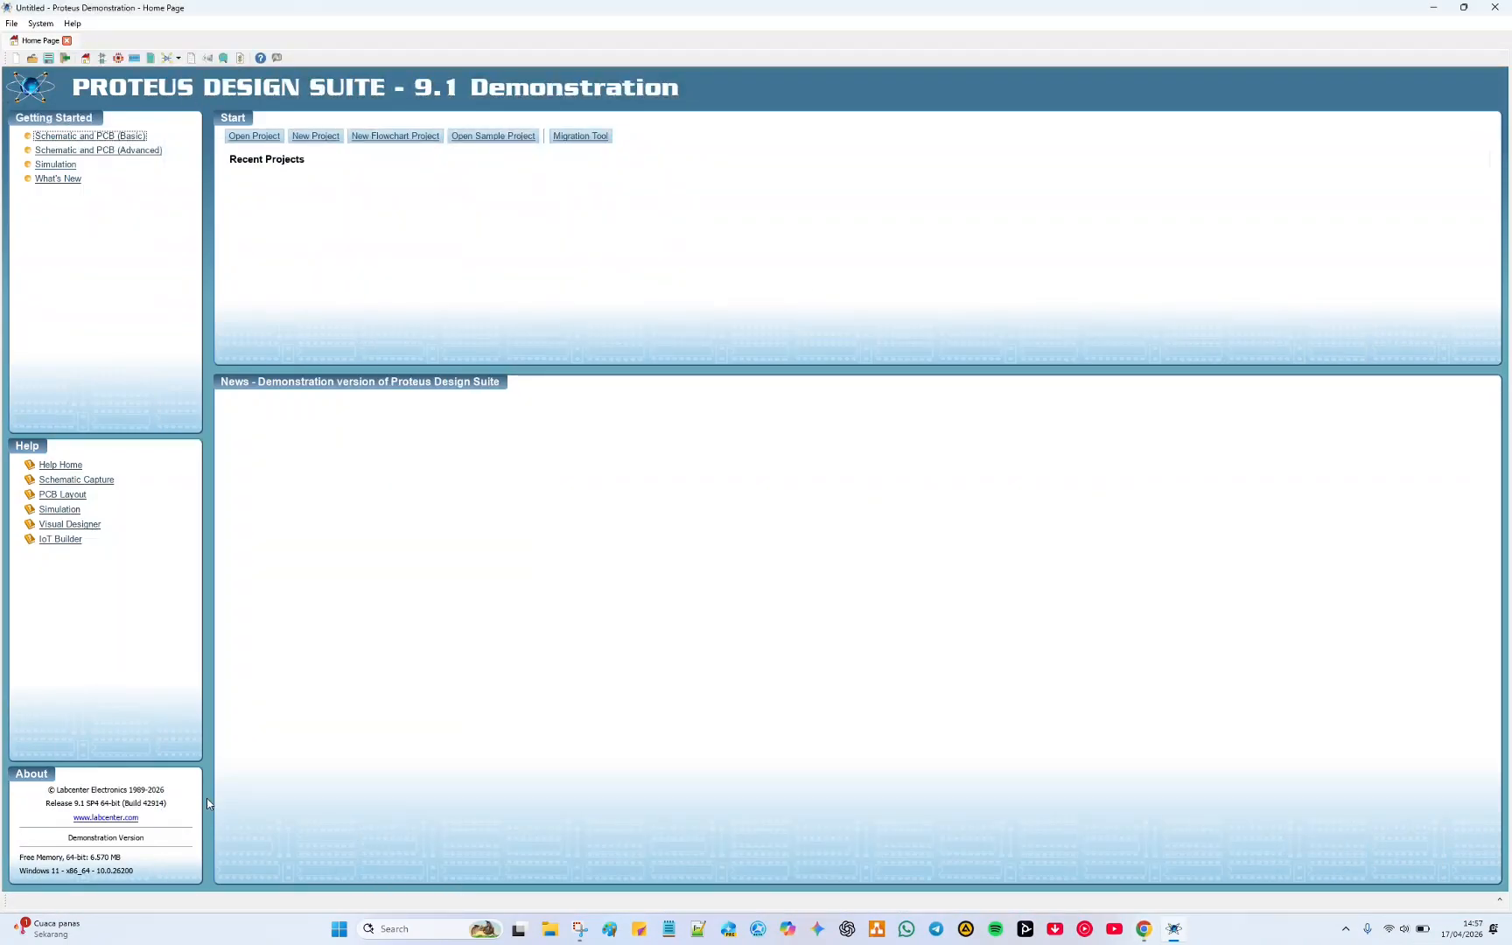
Create a new project named New Project.pdsprj with the default schematic template, no PCB layout and no firmware
left_click(319, 140)
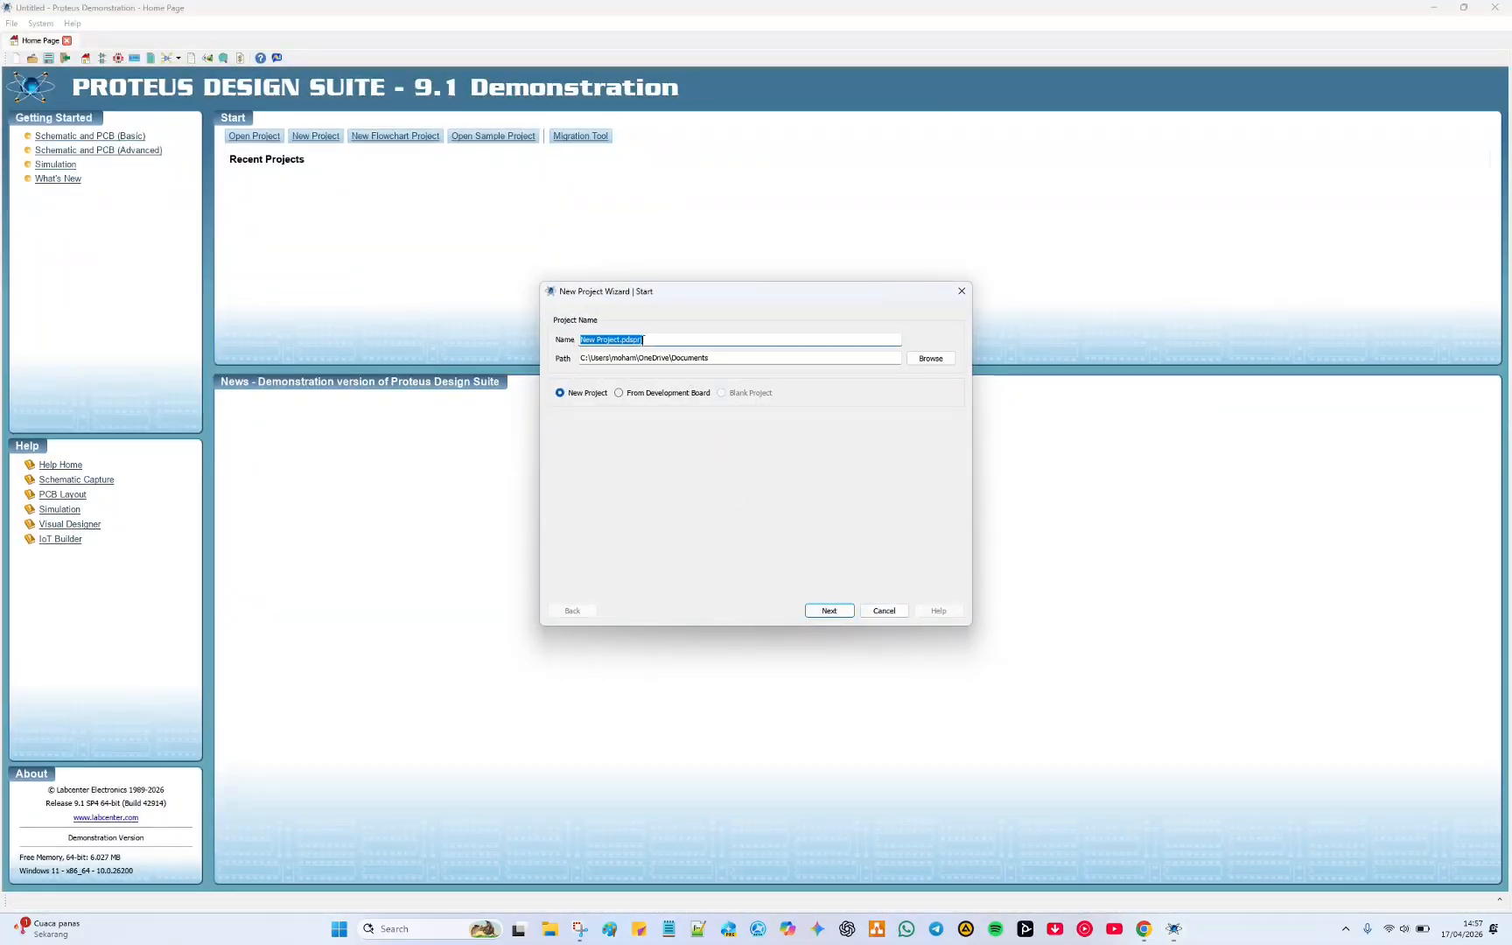
left_click(834, 611)
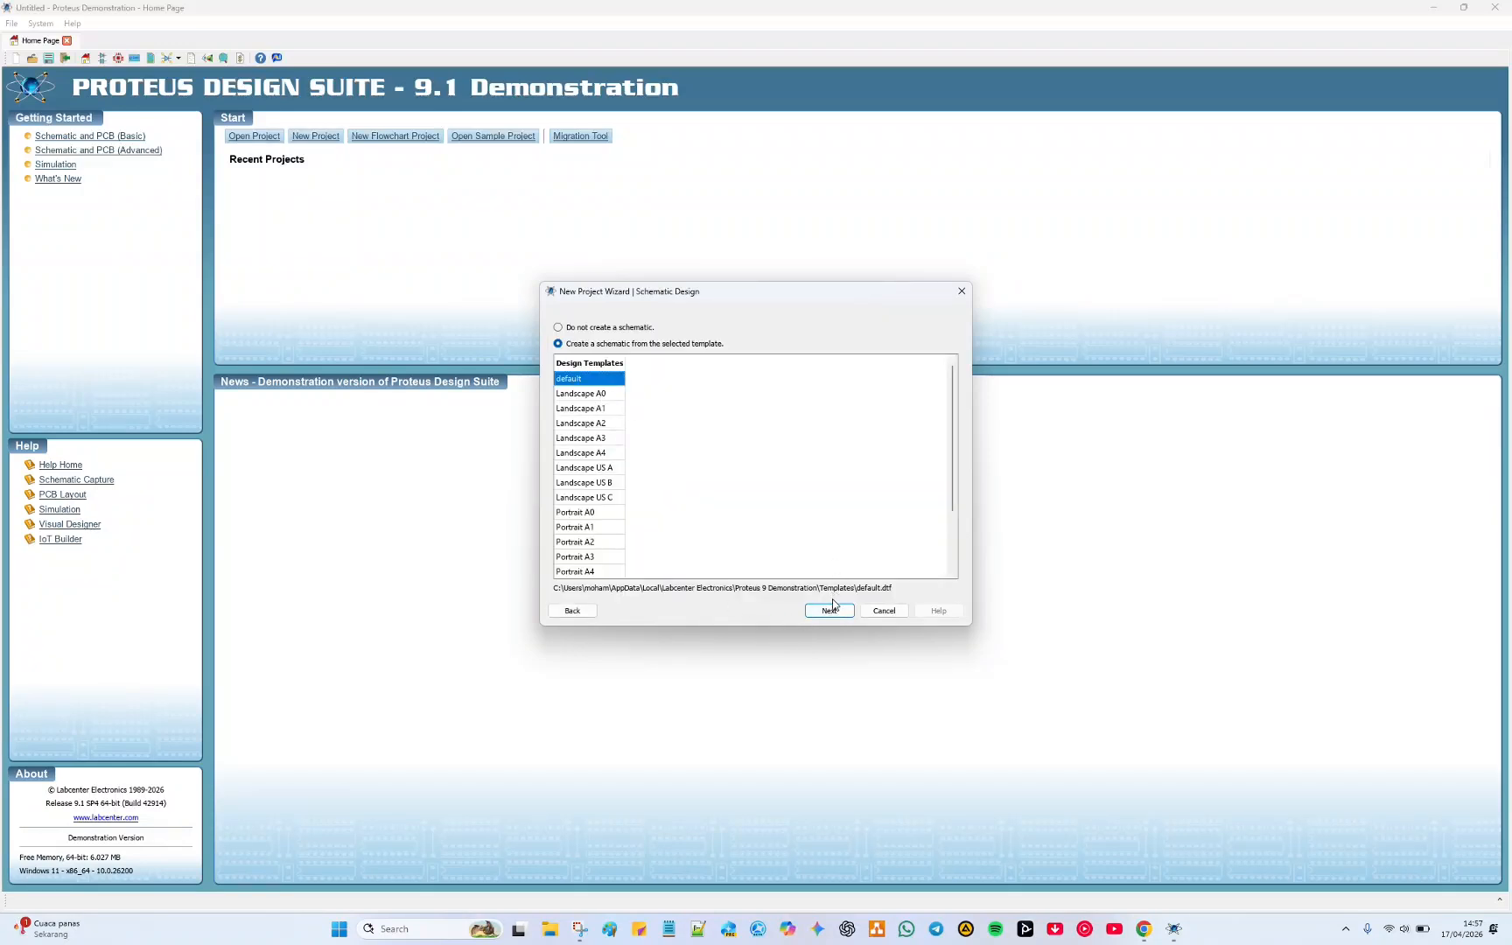
left_click(834, 611)
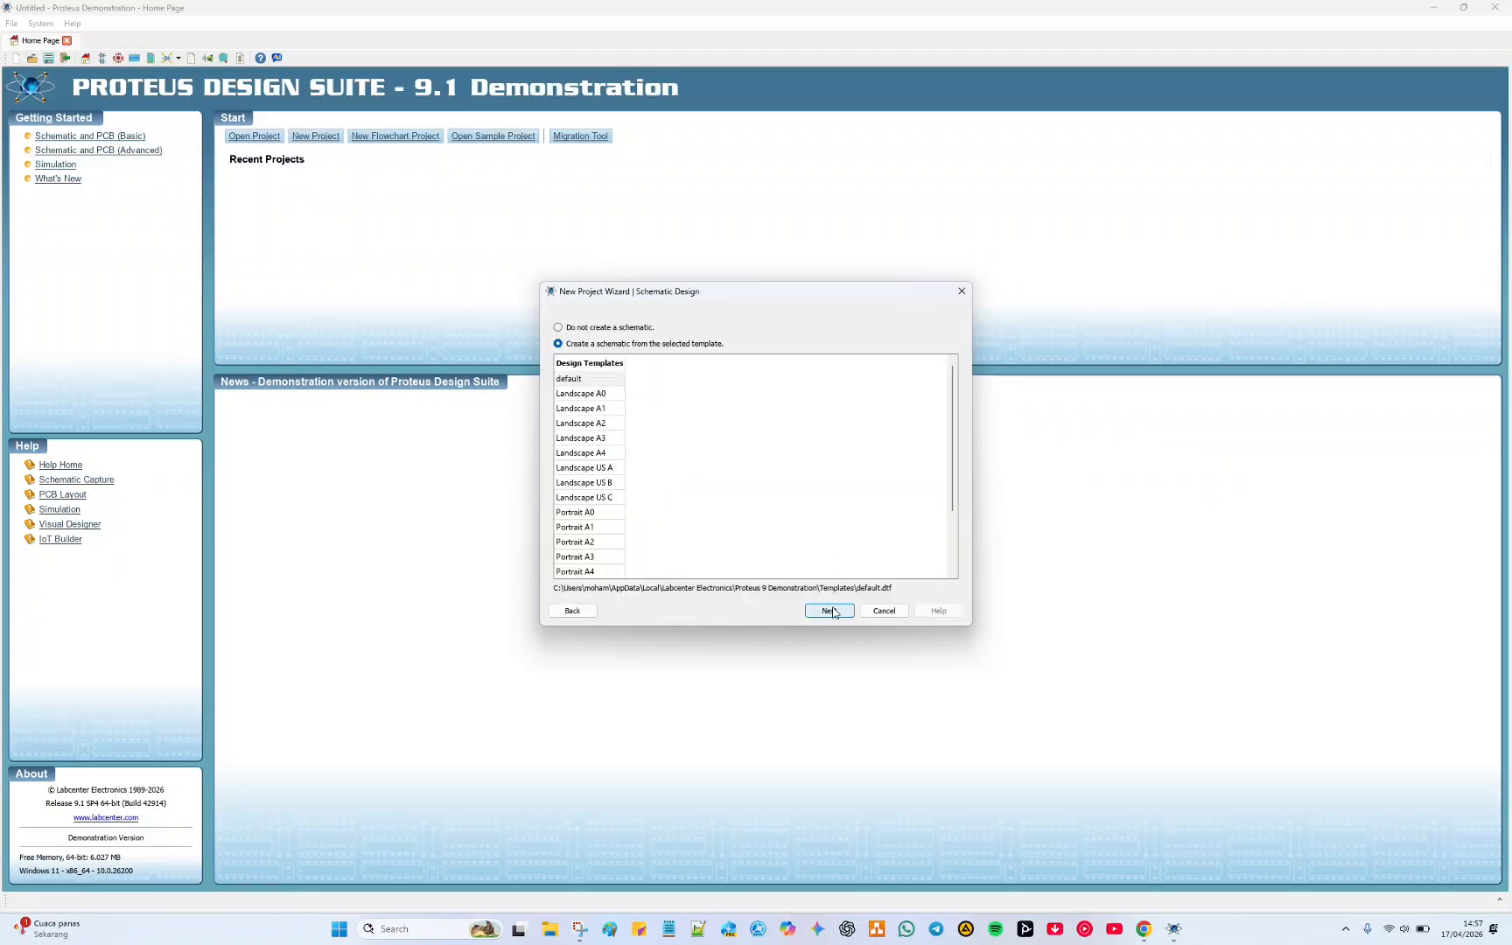
left_click(834, 611)
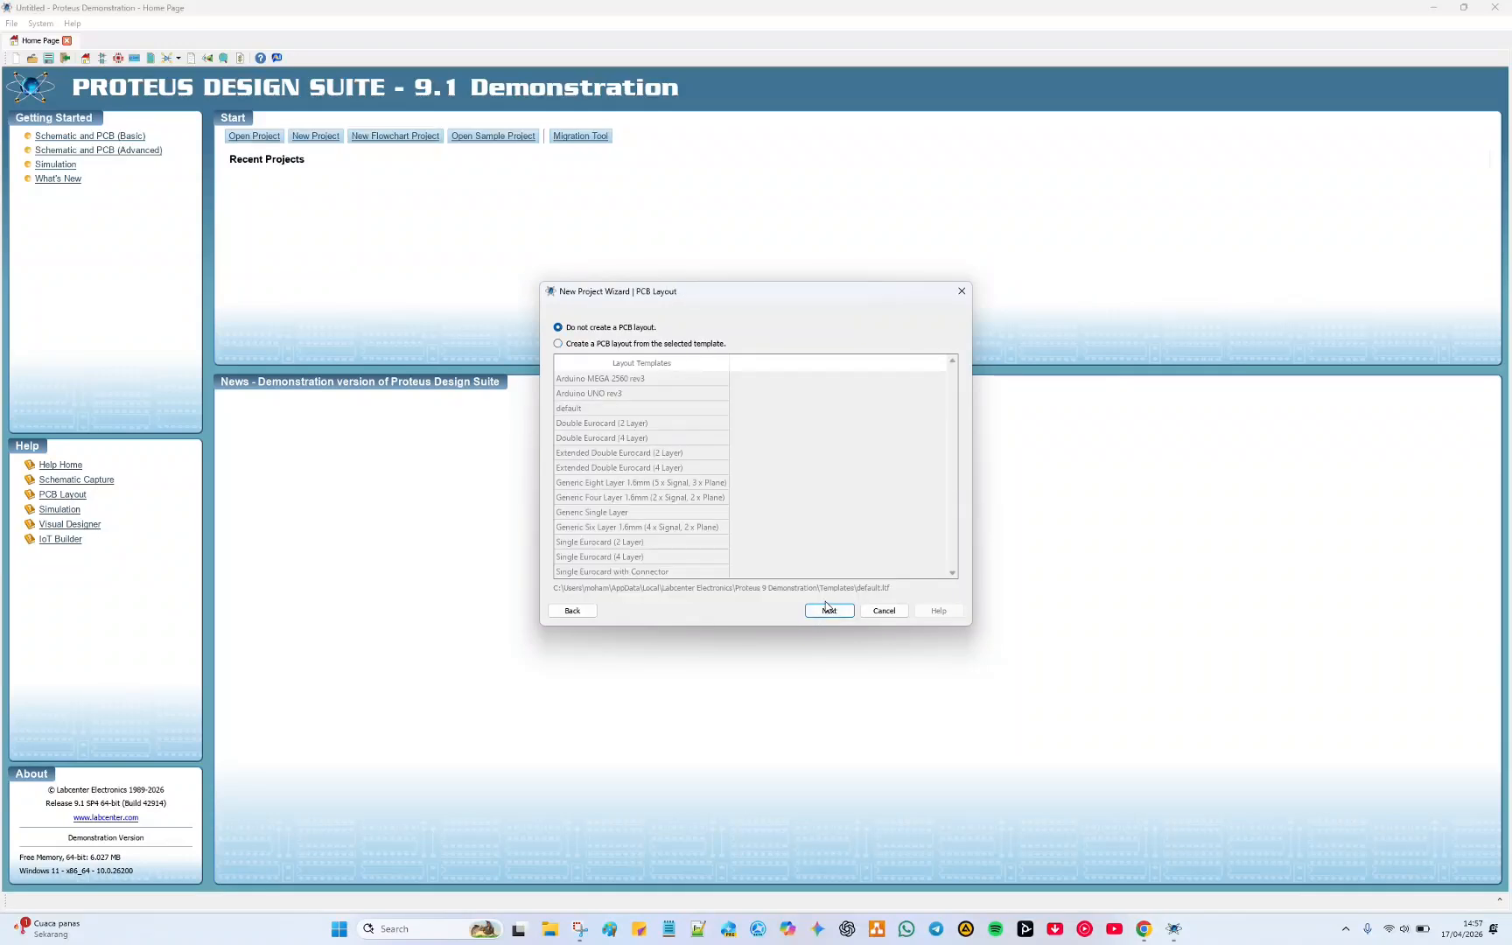
left_click(827, 609)
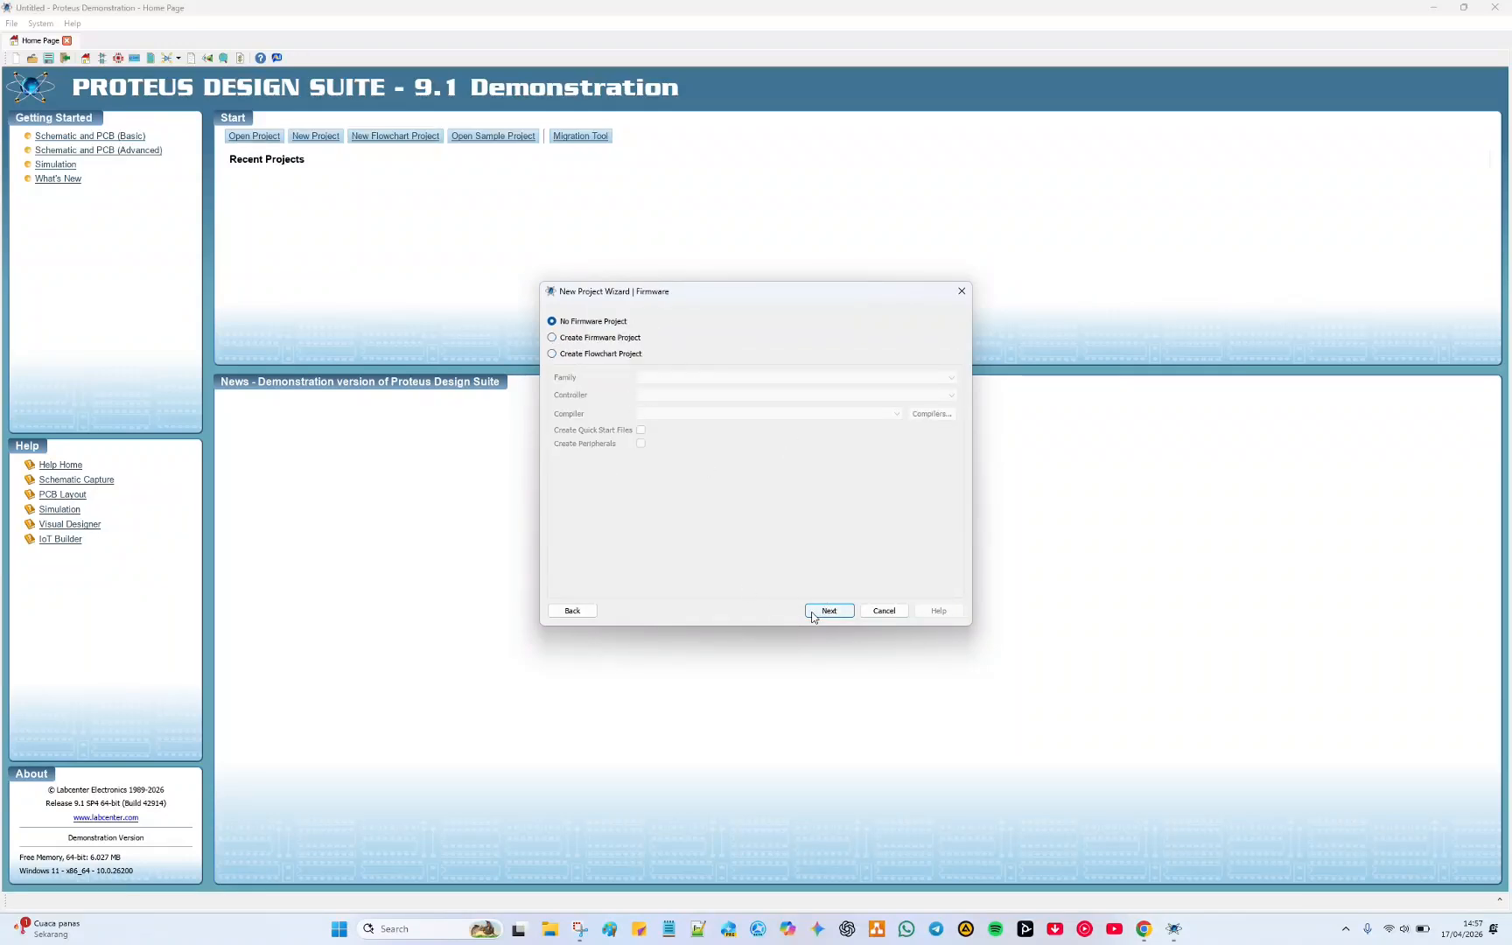
left_click(813, 612)
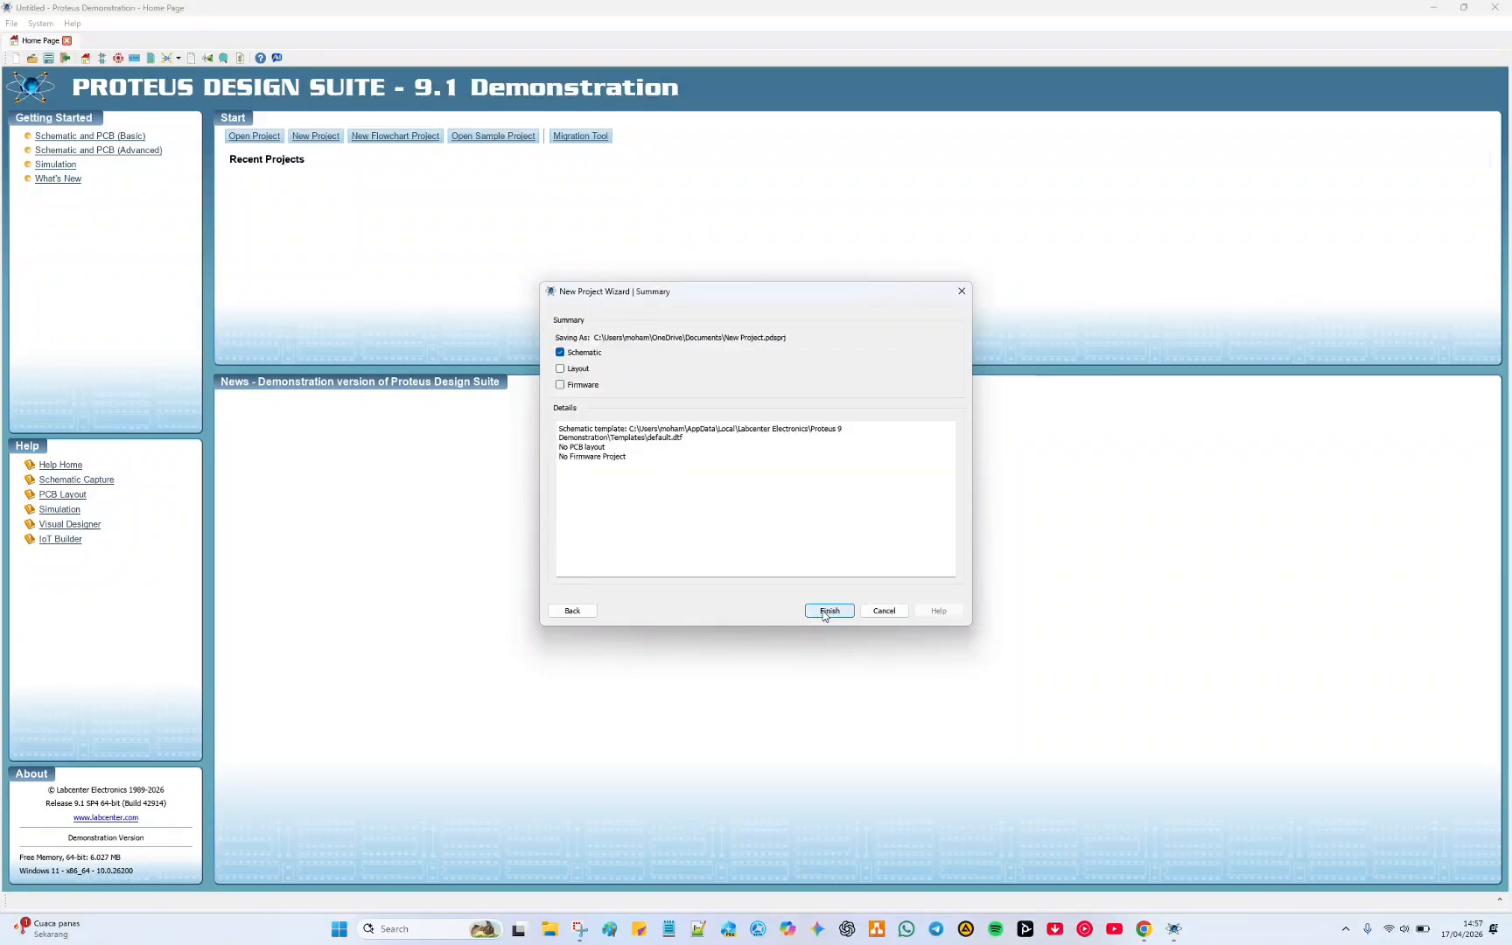
left_click(825, 613)
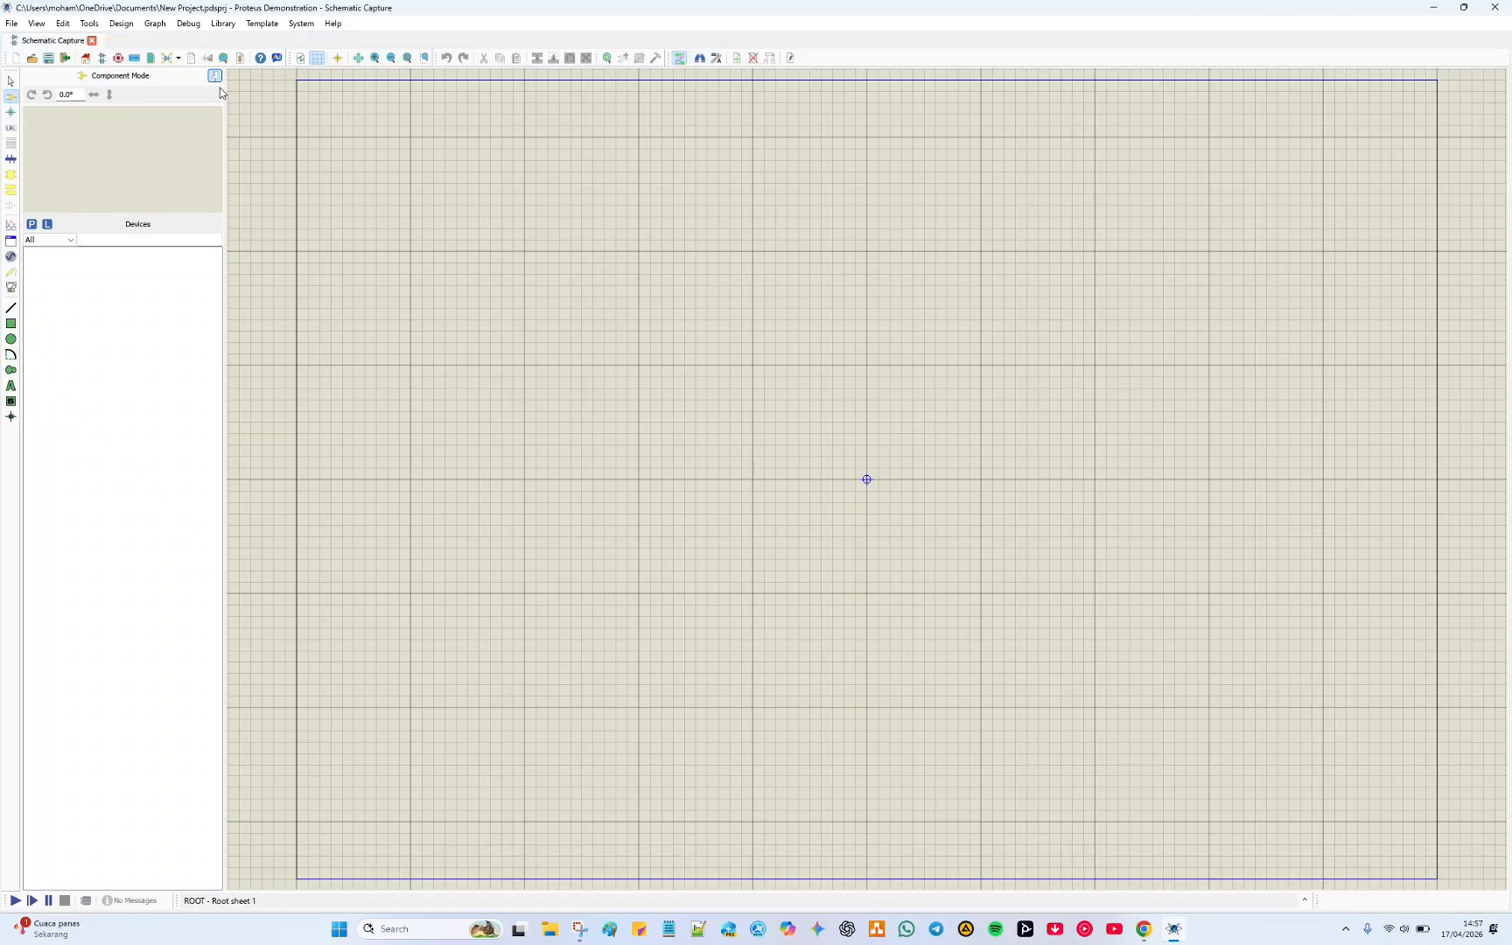
Search the device library for RES 470 OHM and filter to the Chip Resistor 1W 5% sub-category
left_click(10, 82)
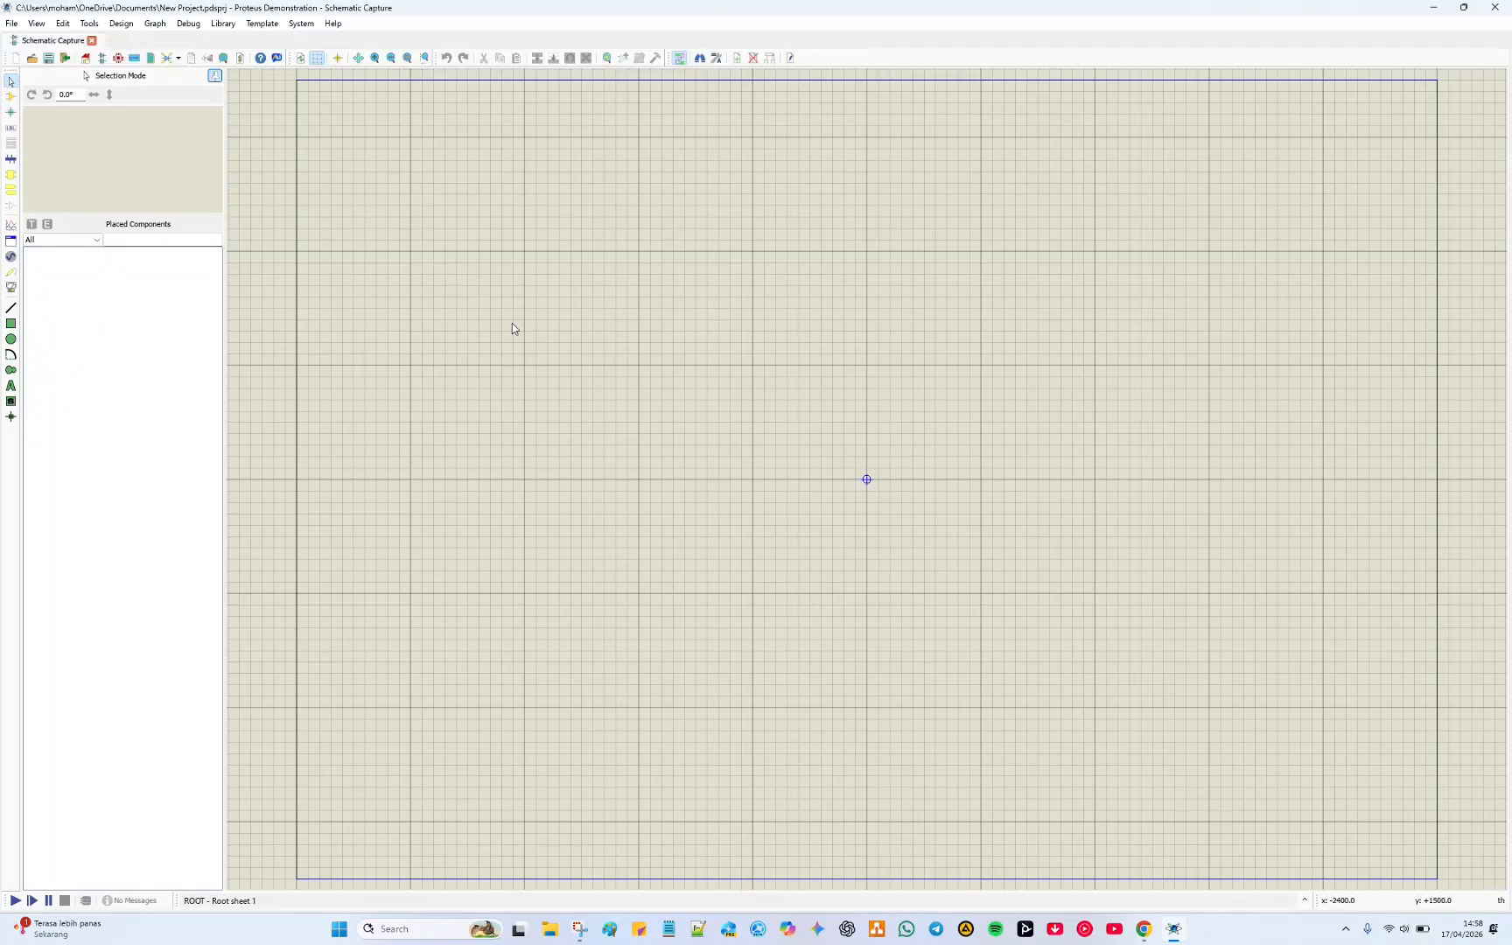
left_click(12, 101)
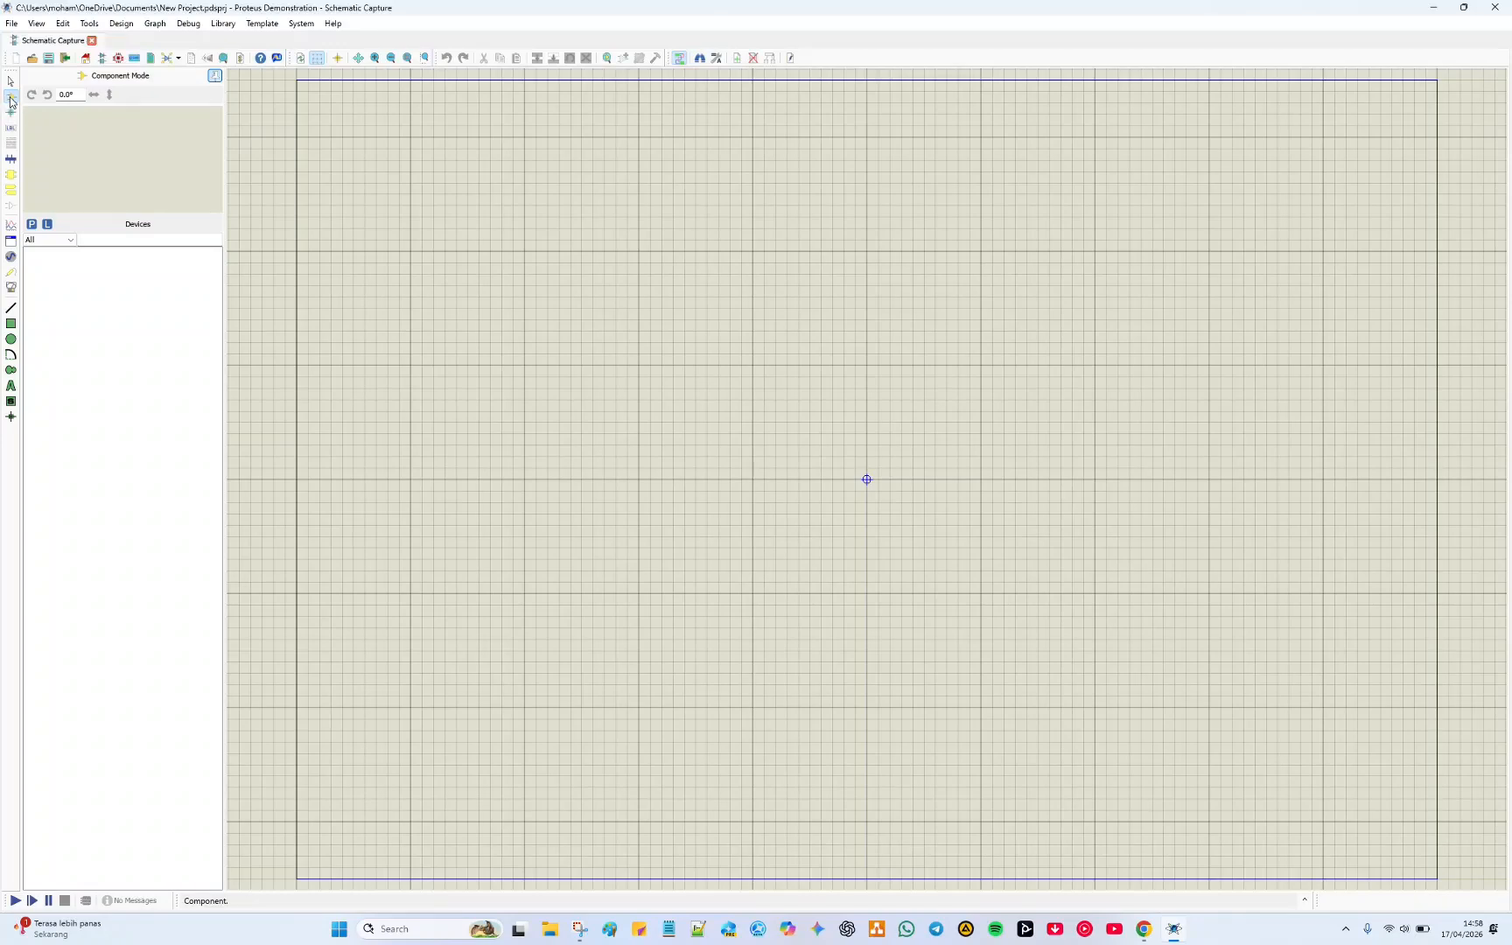
left_click(32, 224)
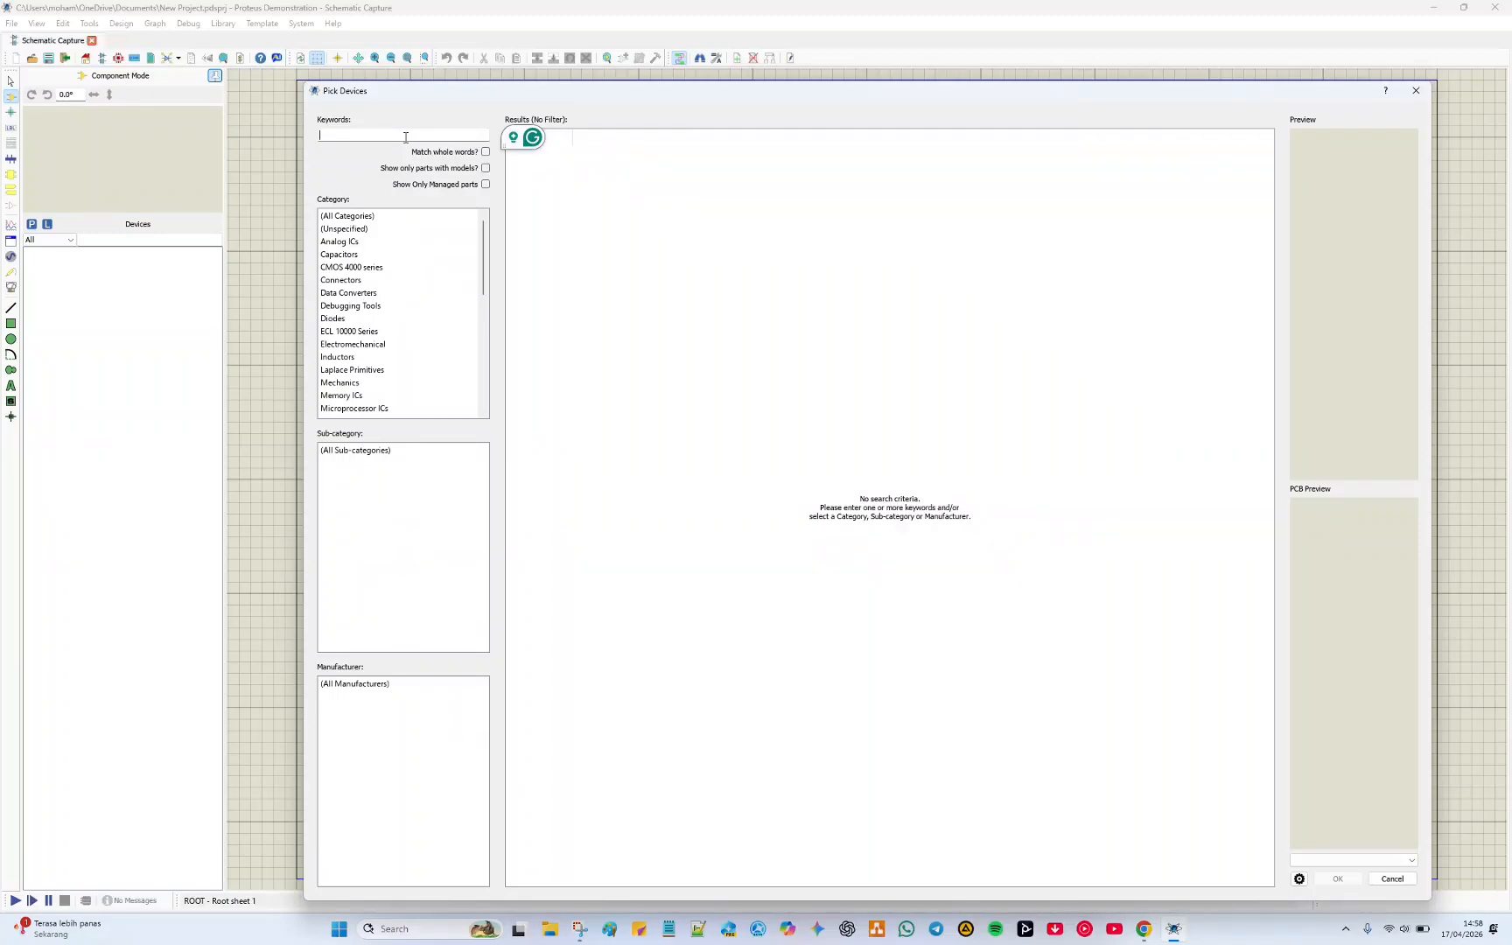
type("RES")
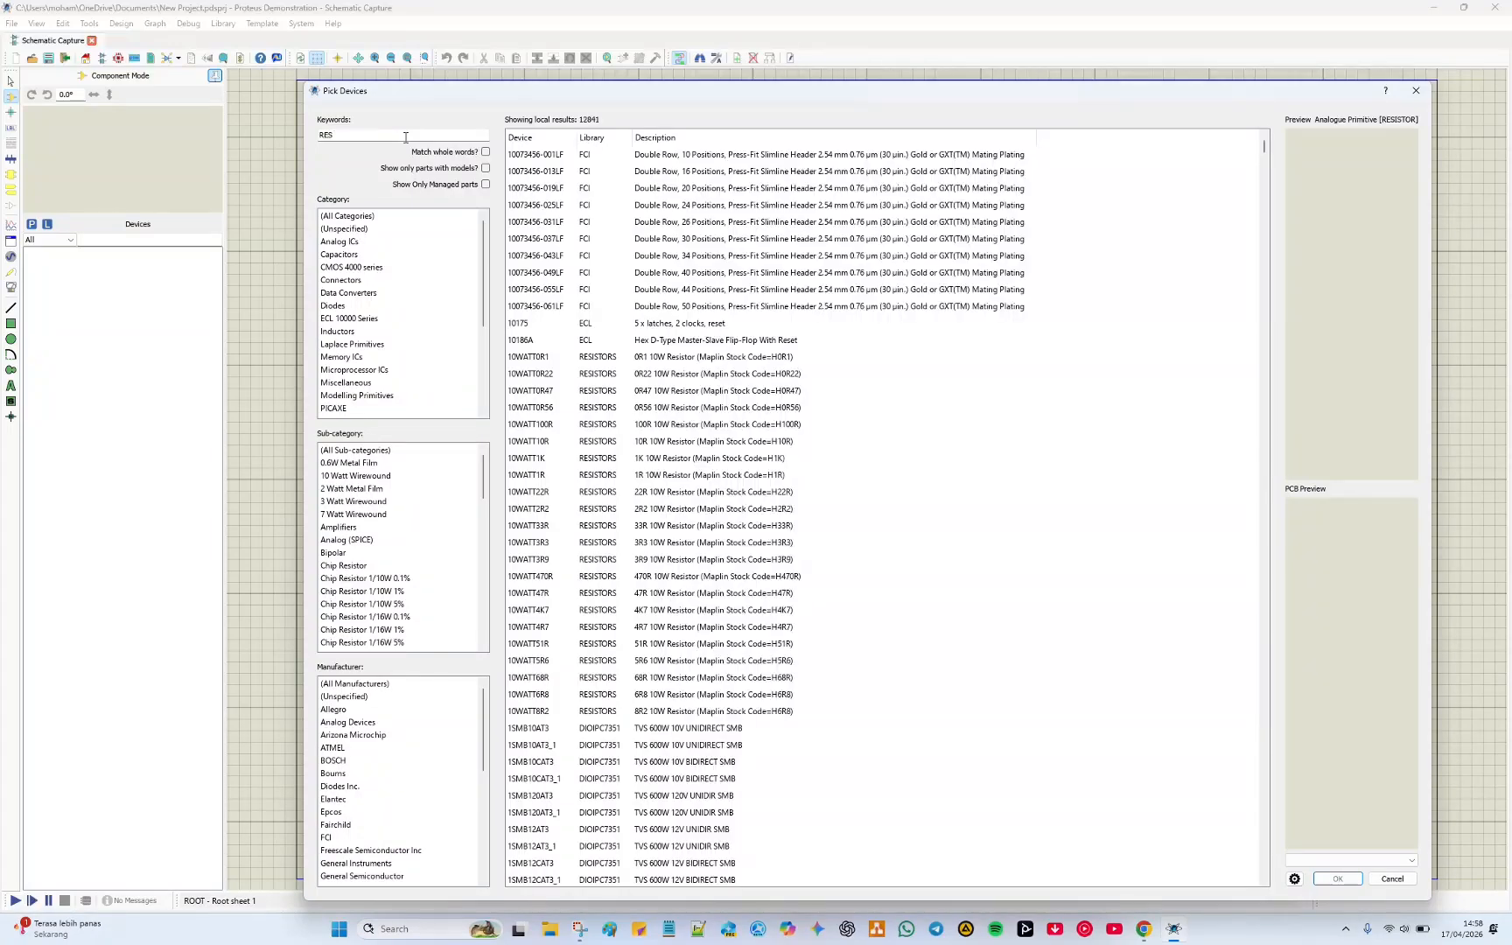
type(" 470")
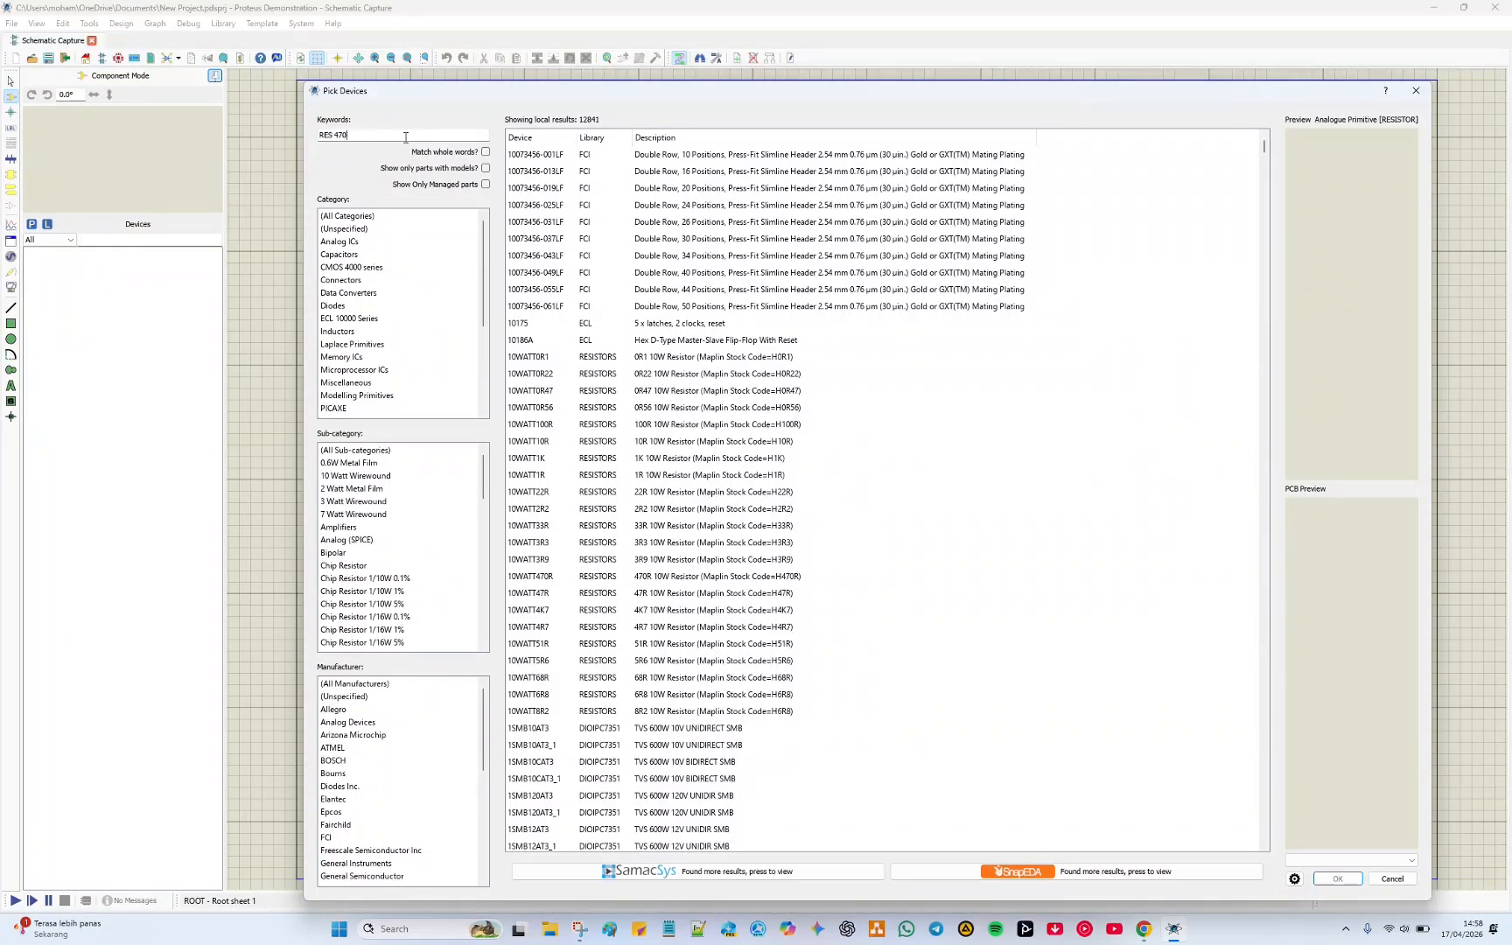
type(" O")
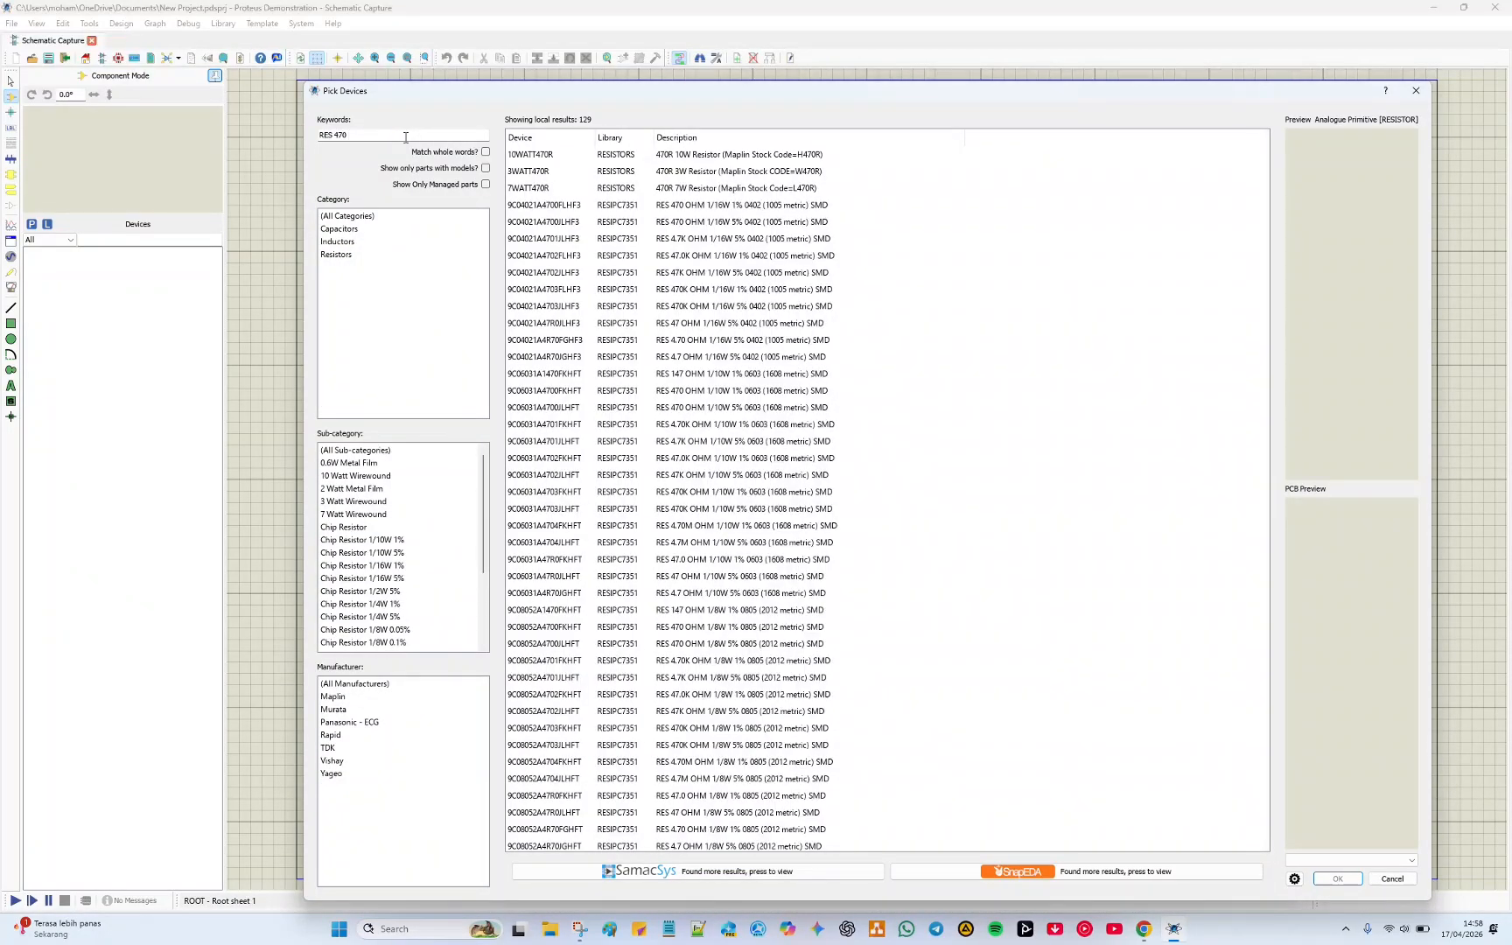
type("HM")
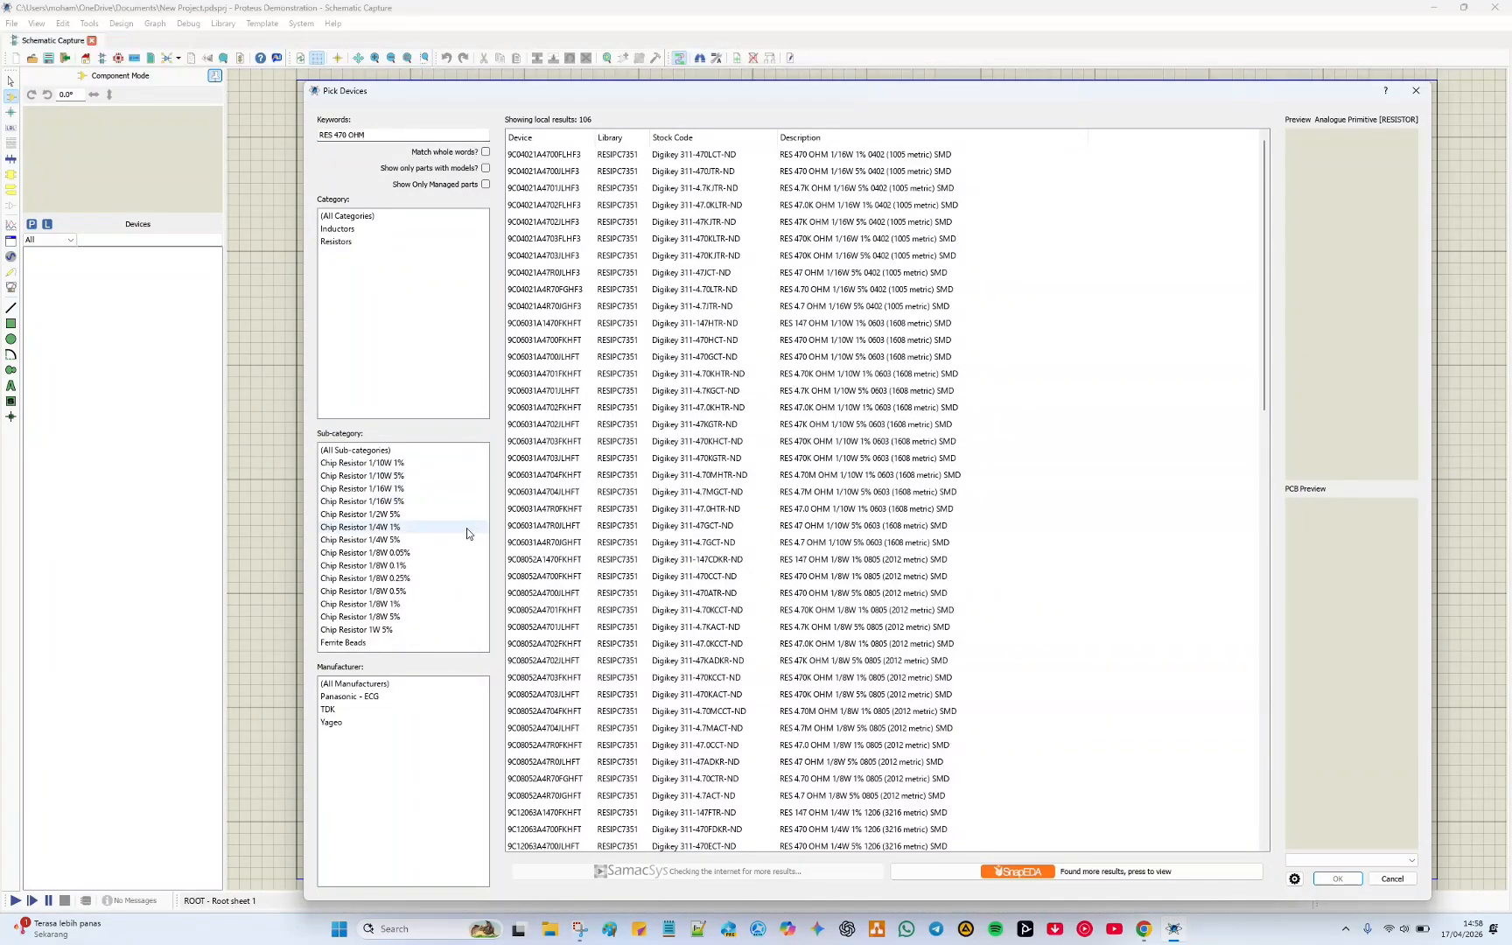
left_click(386, 631)
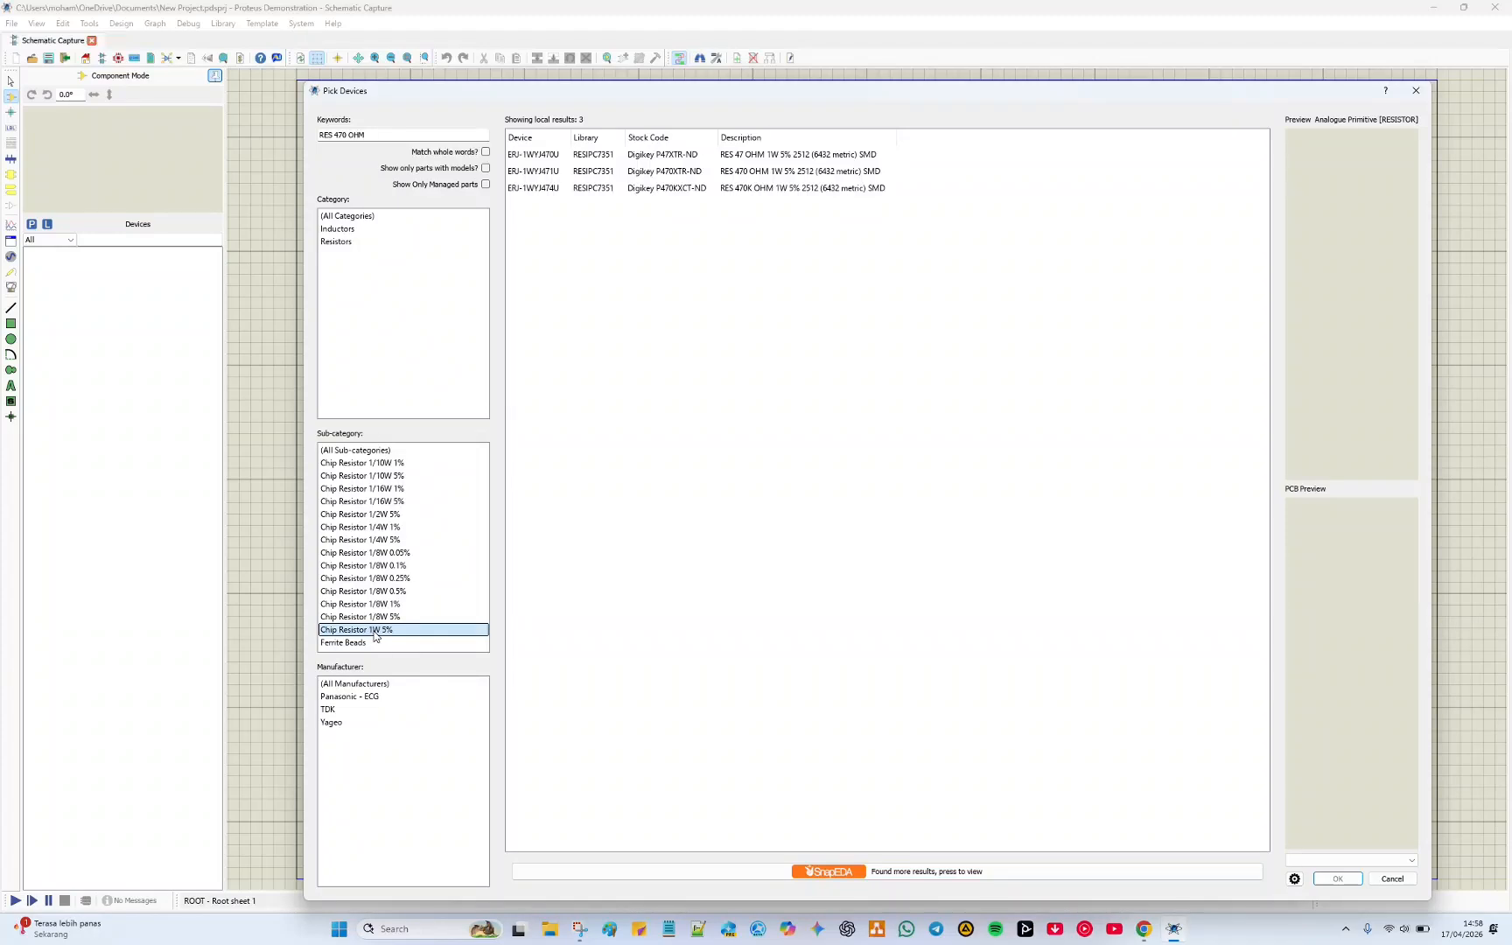
Search the device library for Source and add the BATTERY DC voltage source to the project's devices
left_click(393, 134)
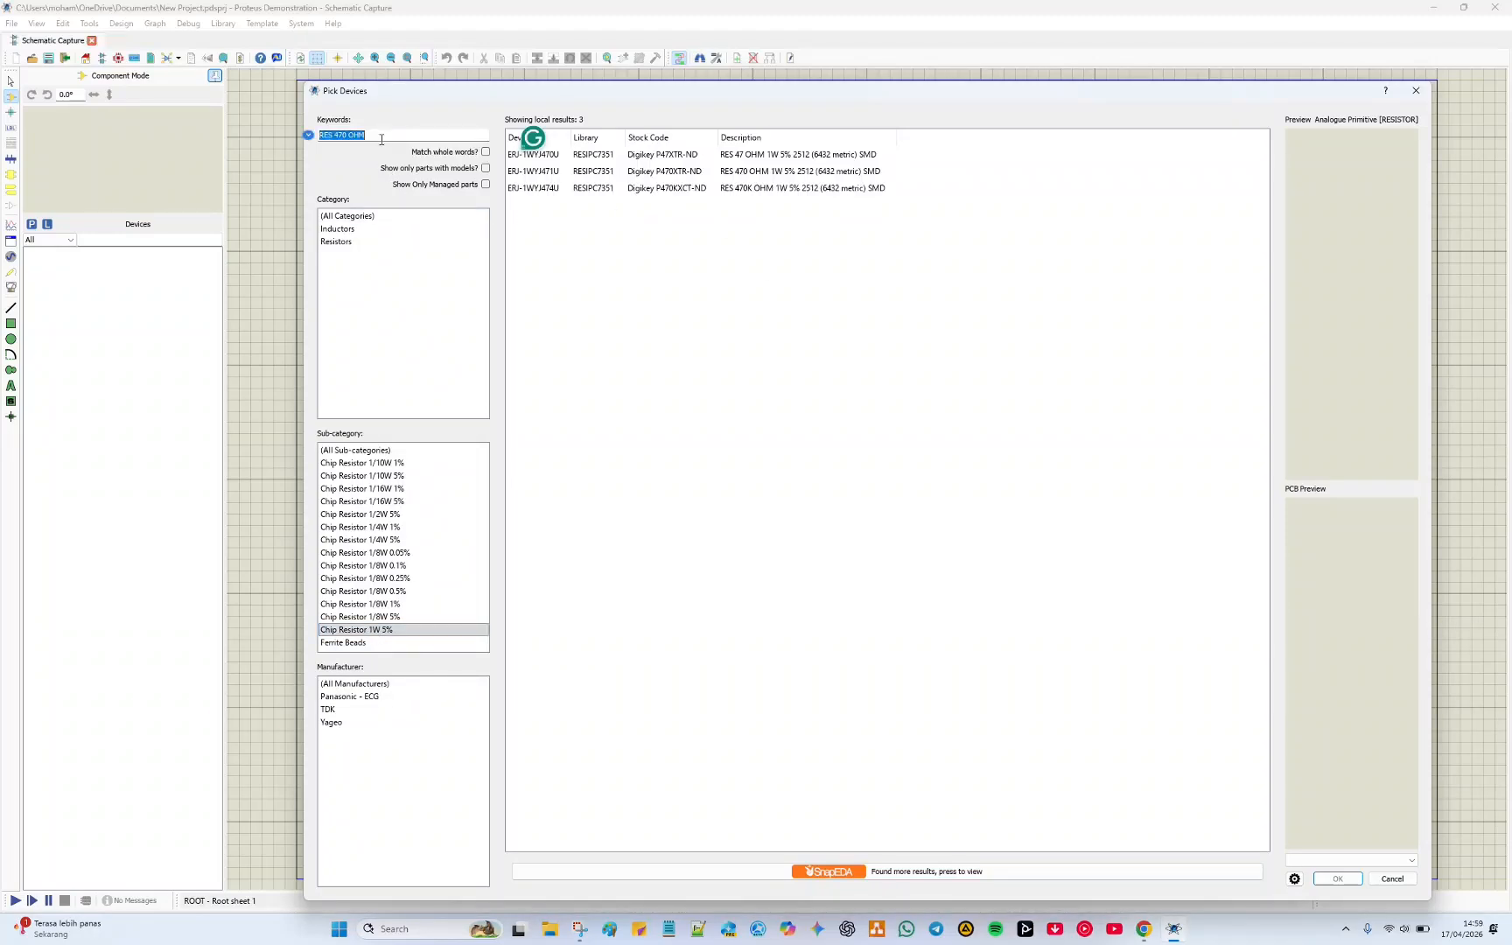
type("Sc")
type("urce")
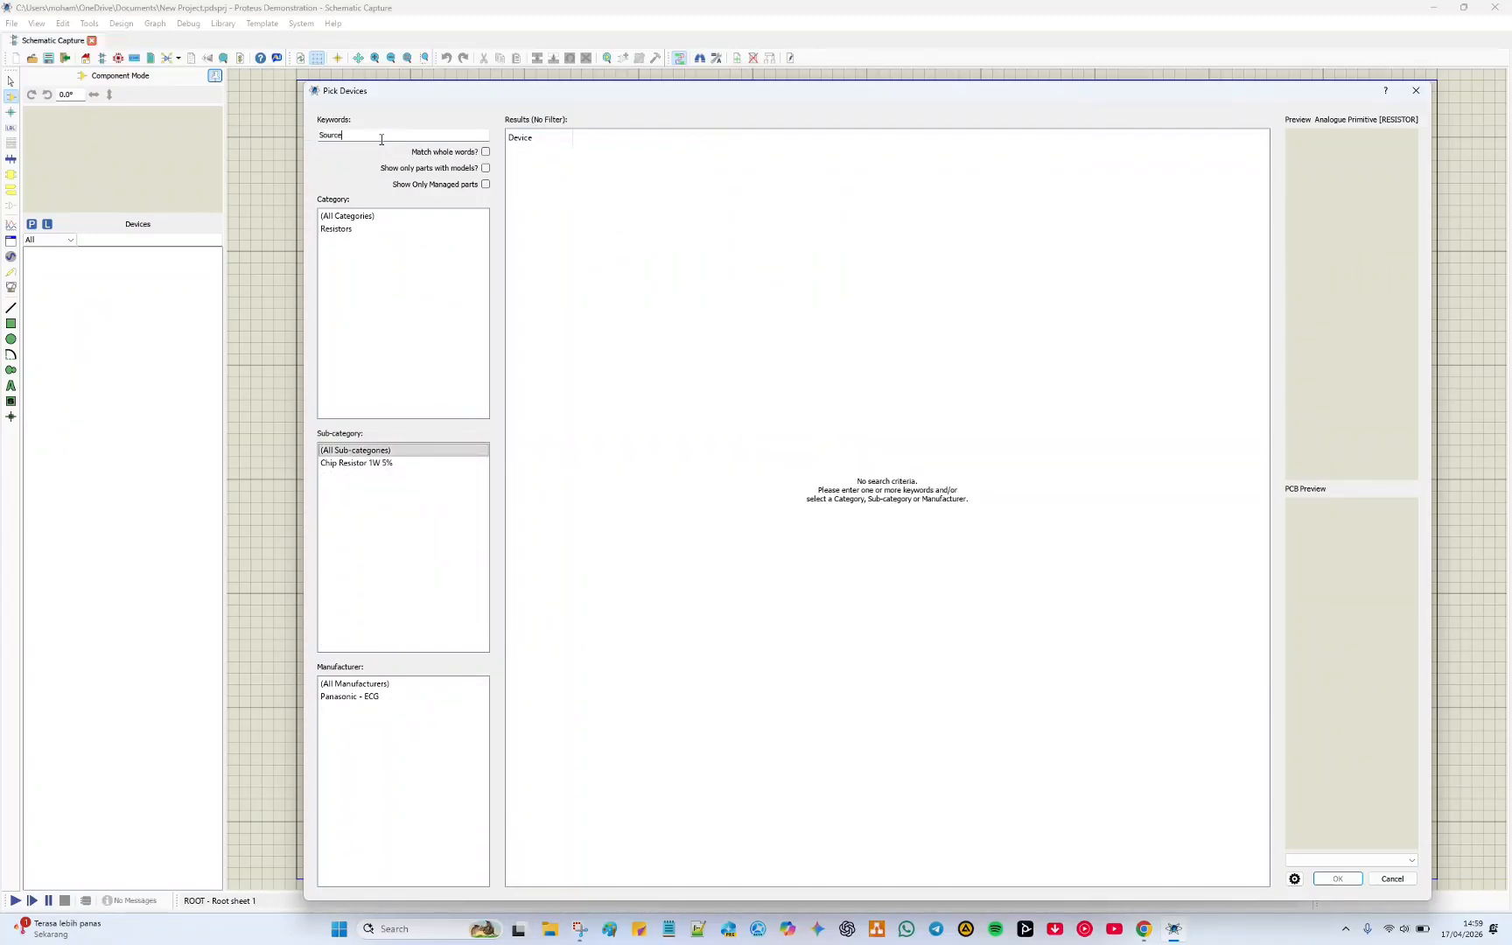
scroll(753, 376, "down", 3)
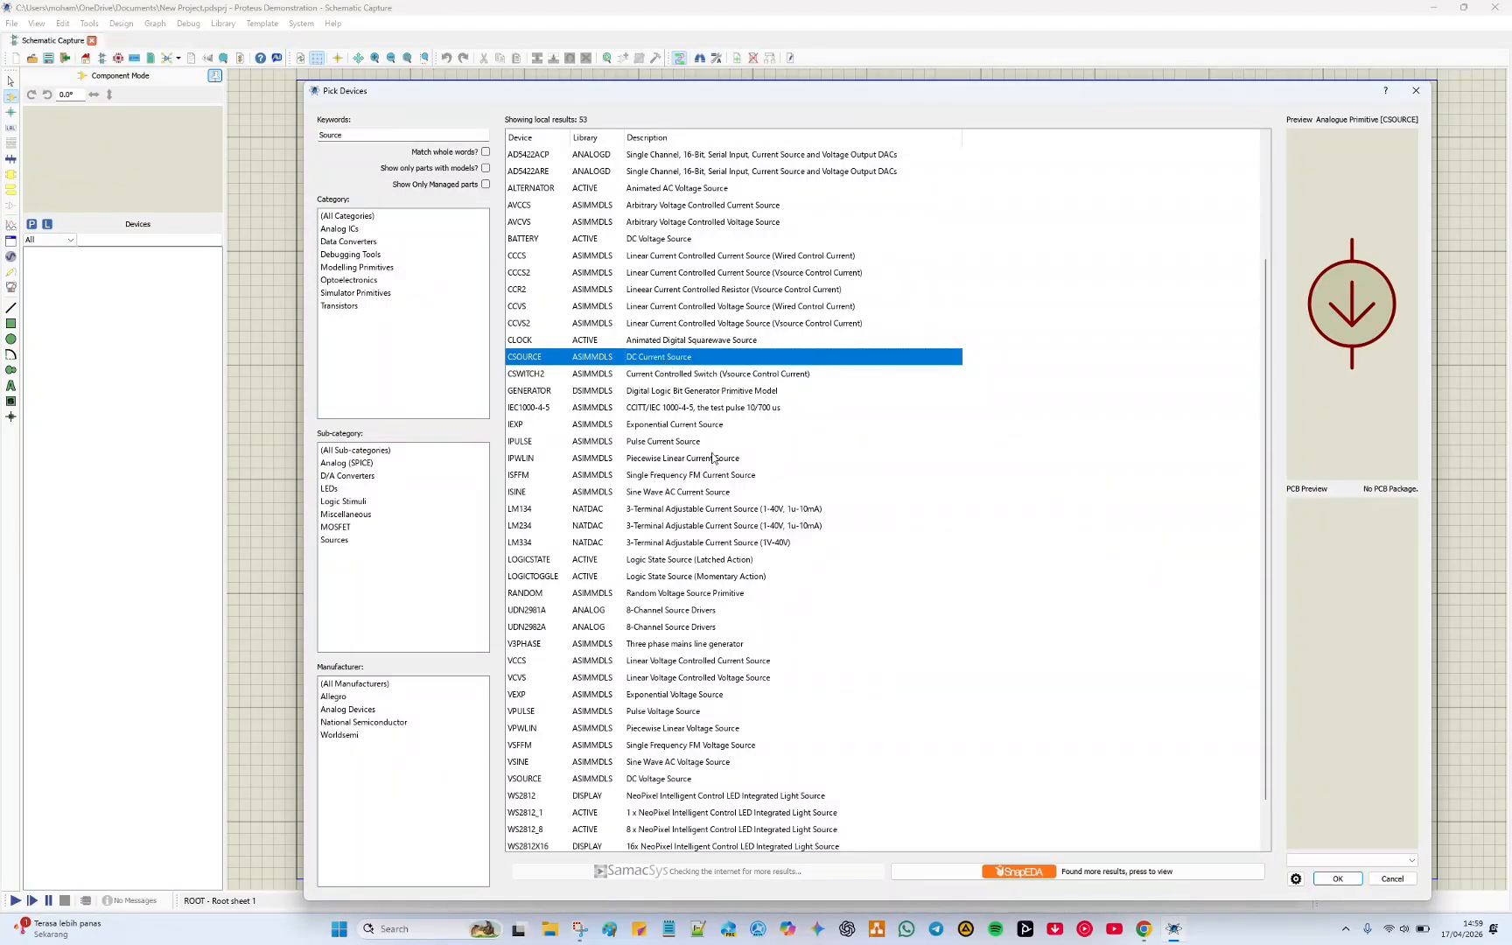
scroll(673, 400, "up", 3)
left_click(684, 391)
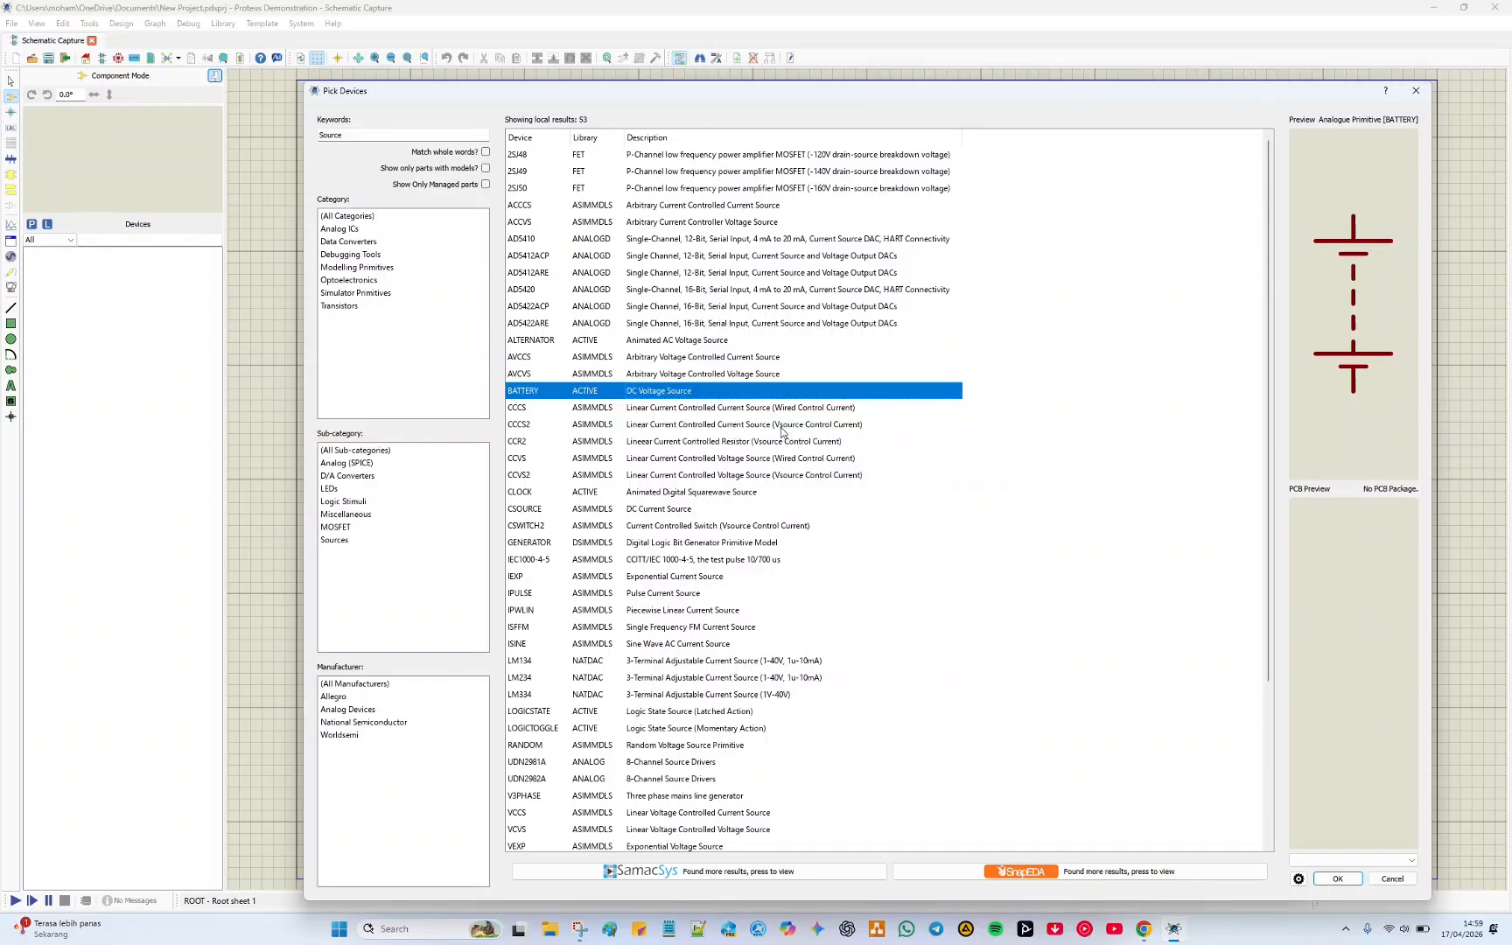
double_click(768, 393)
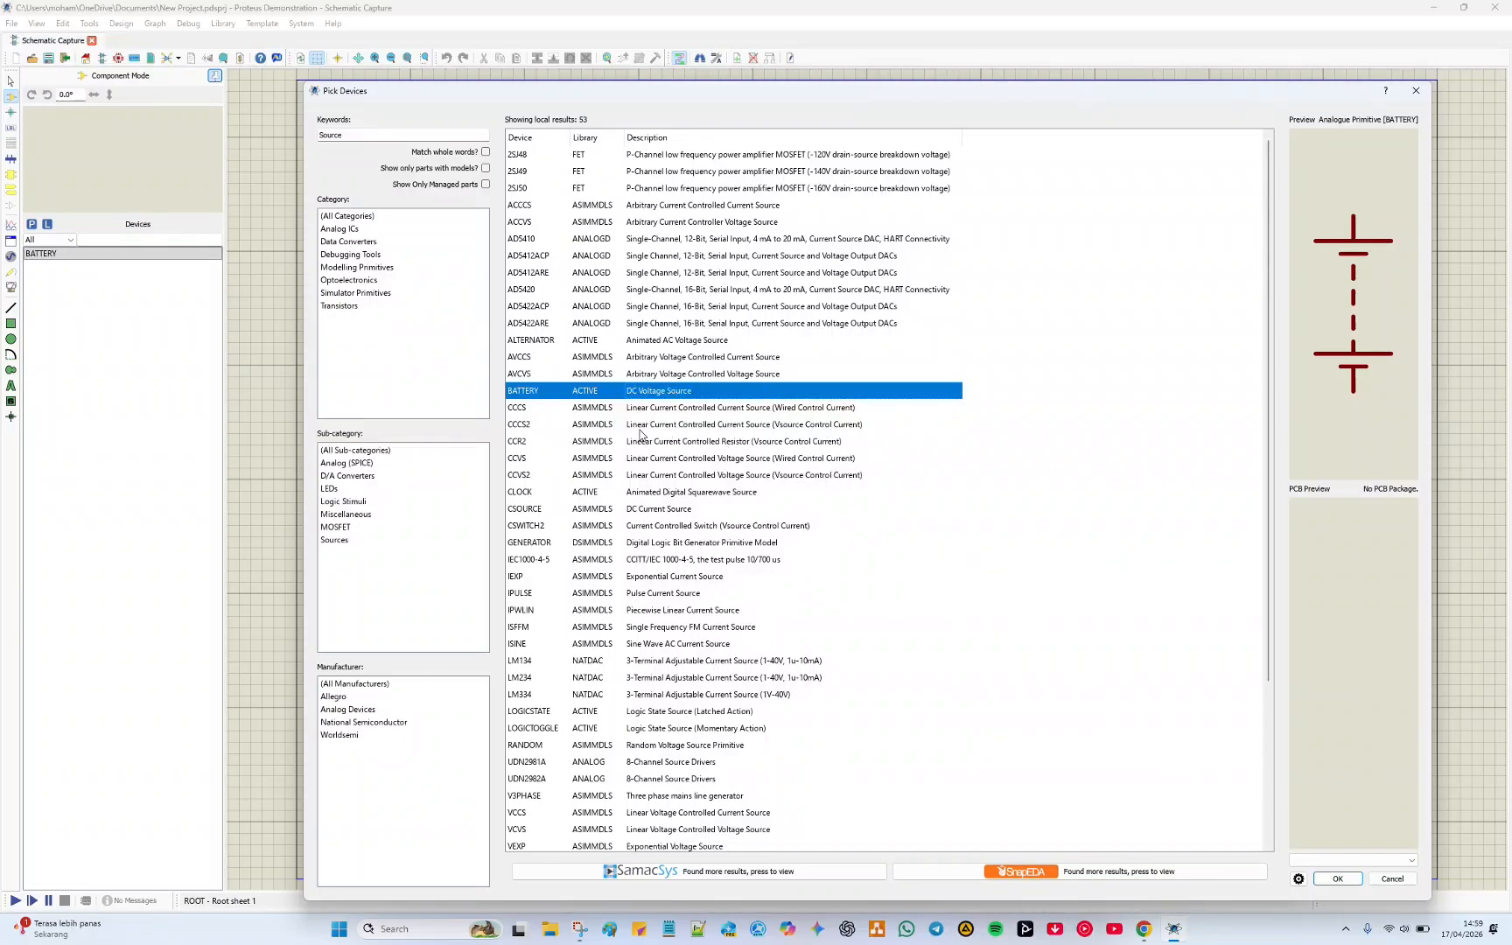
Search for res 1.0K ohm, filter to Resistors, Chip Resistor 1W 5%, add ERJ-1WYJ102U to the devices, and finish picking
double_click(379, 134)
type("res 1.")
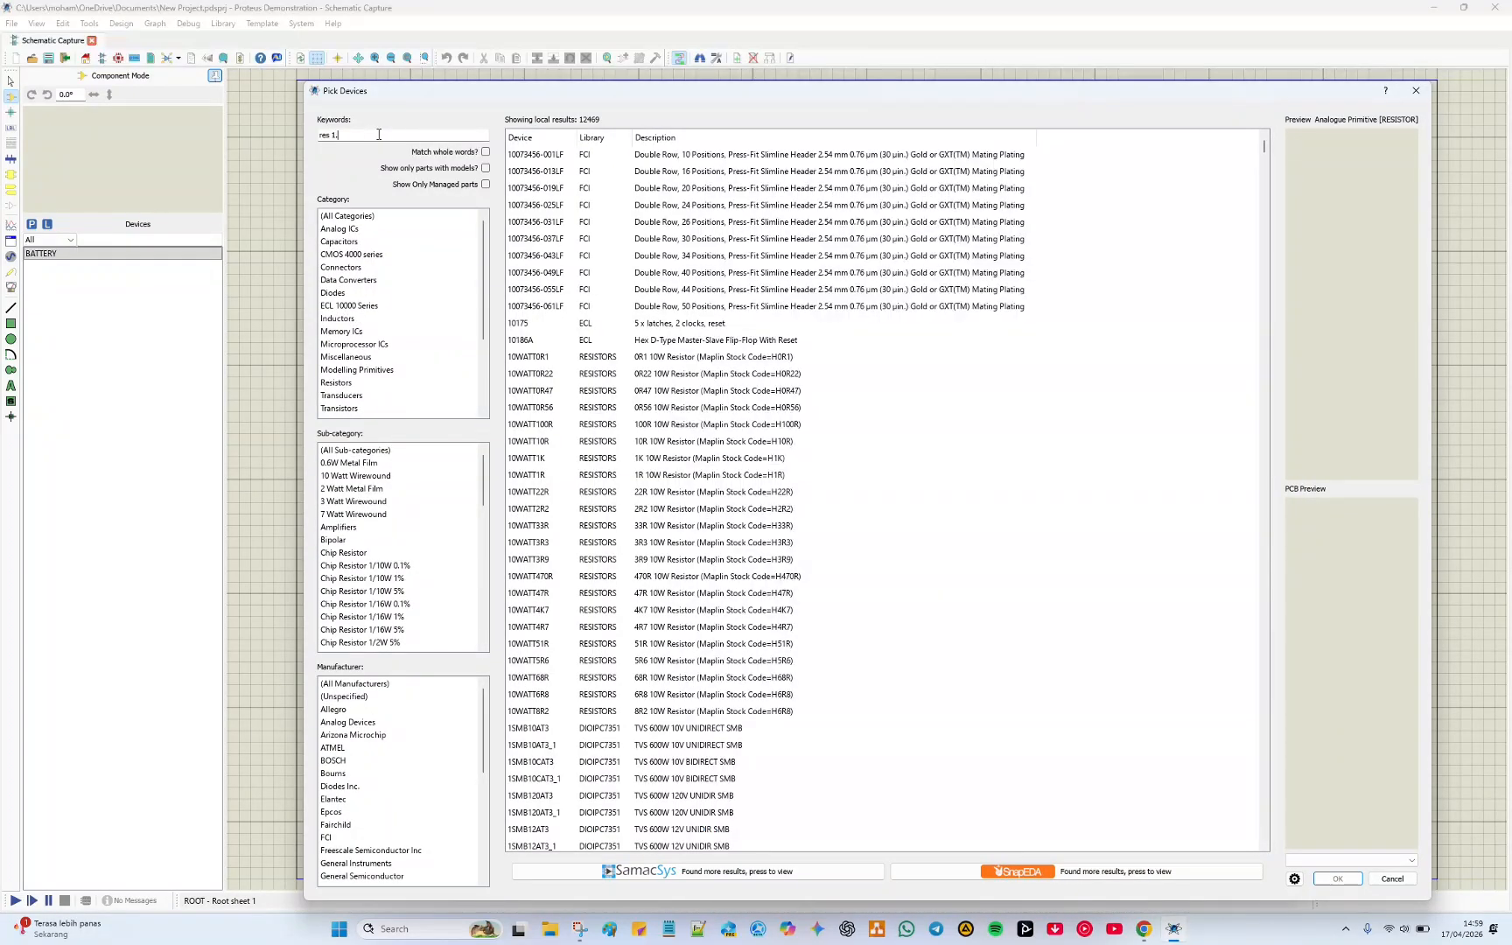
type("0")
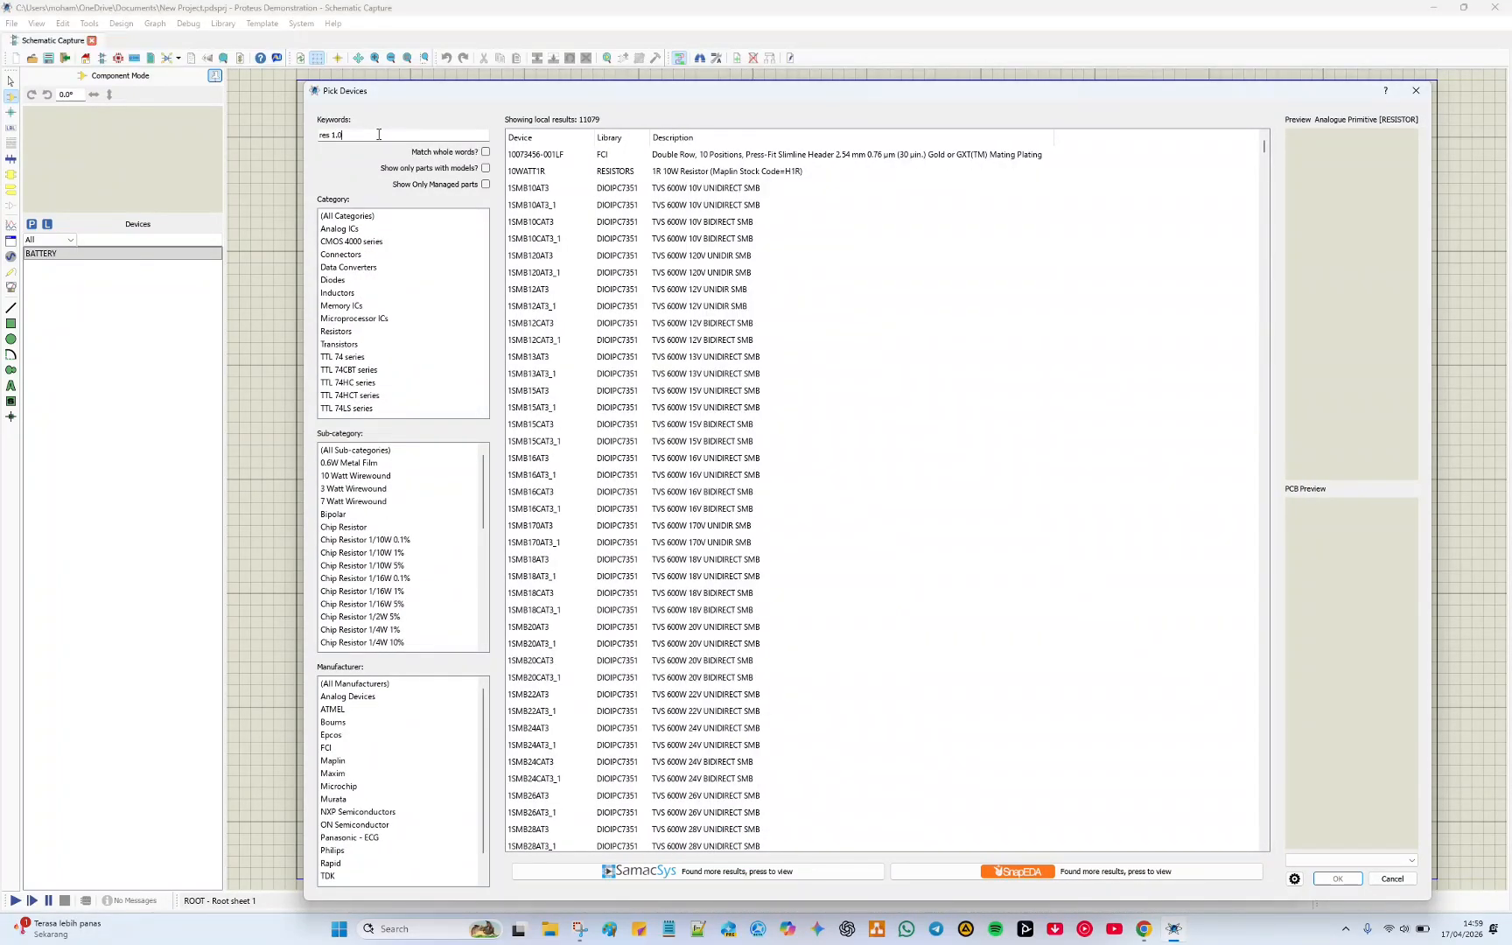
type("K ohm")
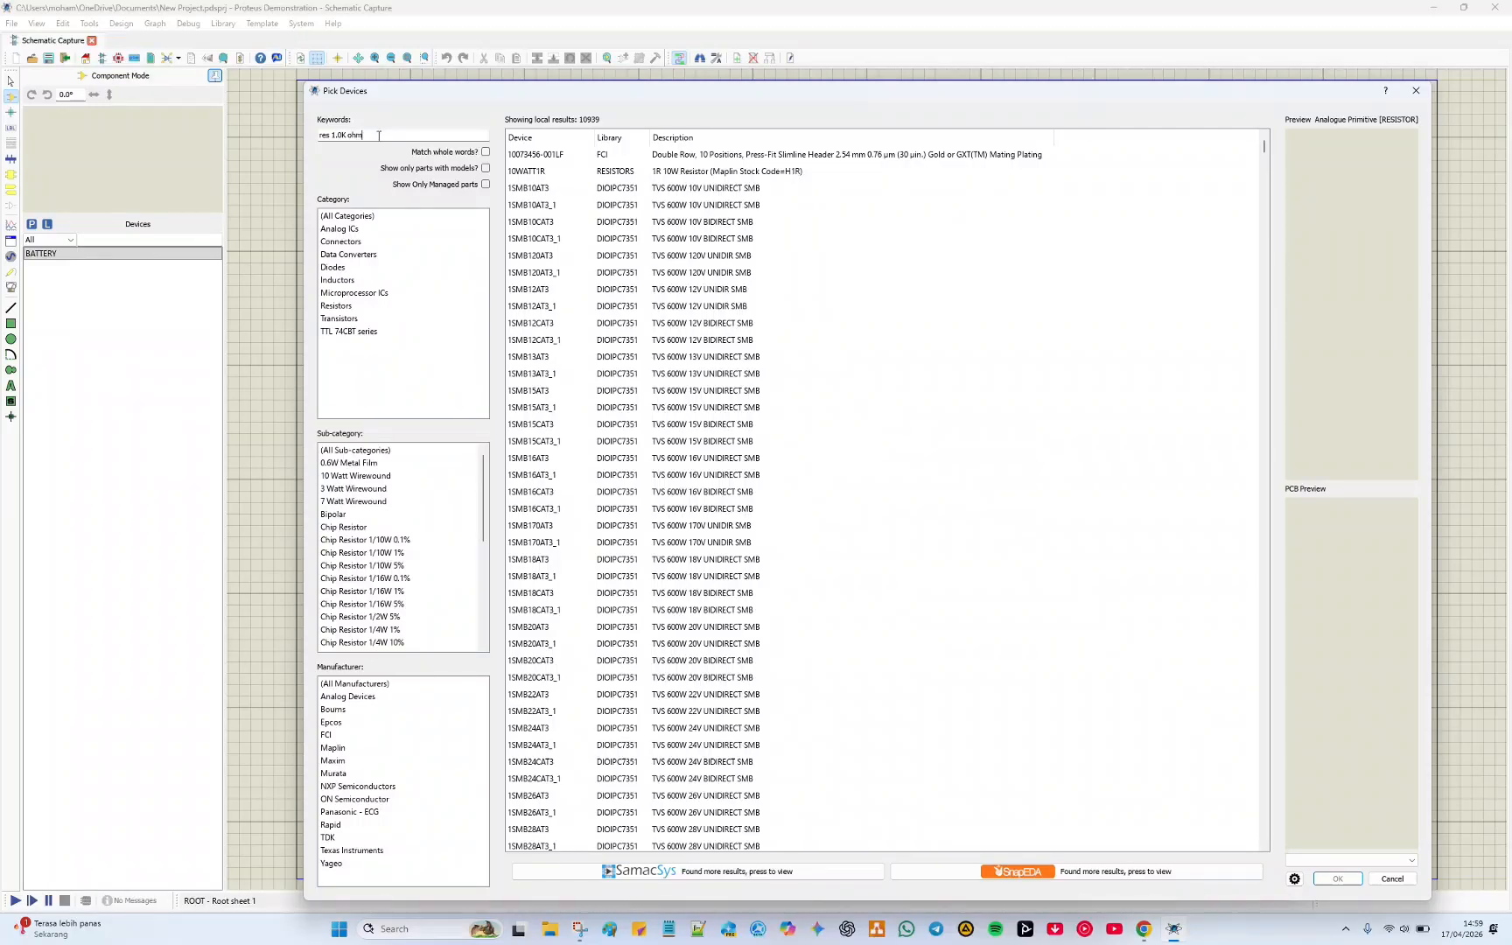
left_click(336, 241)
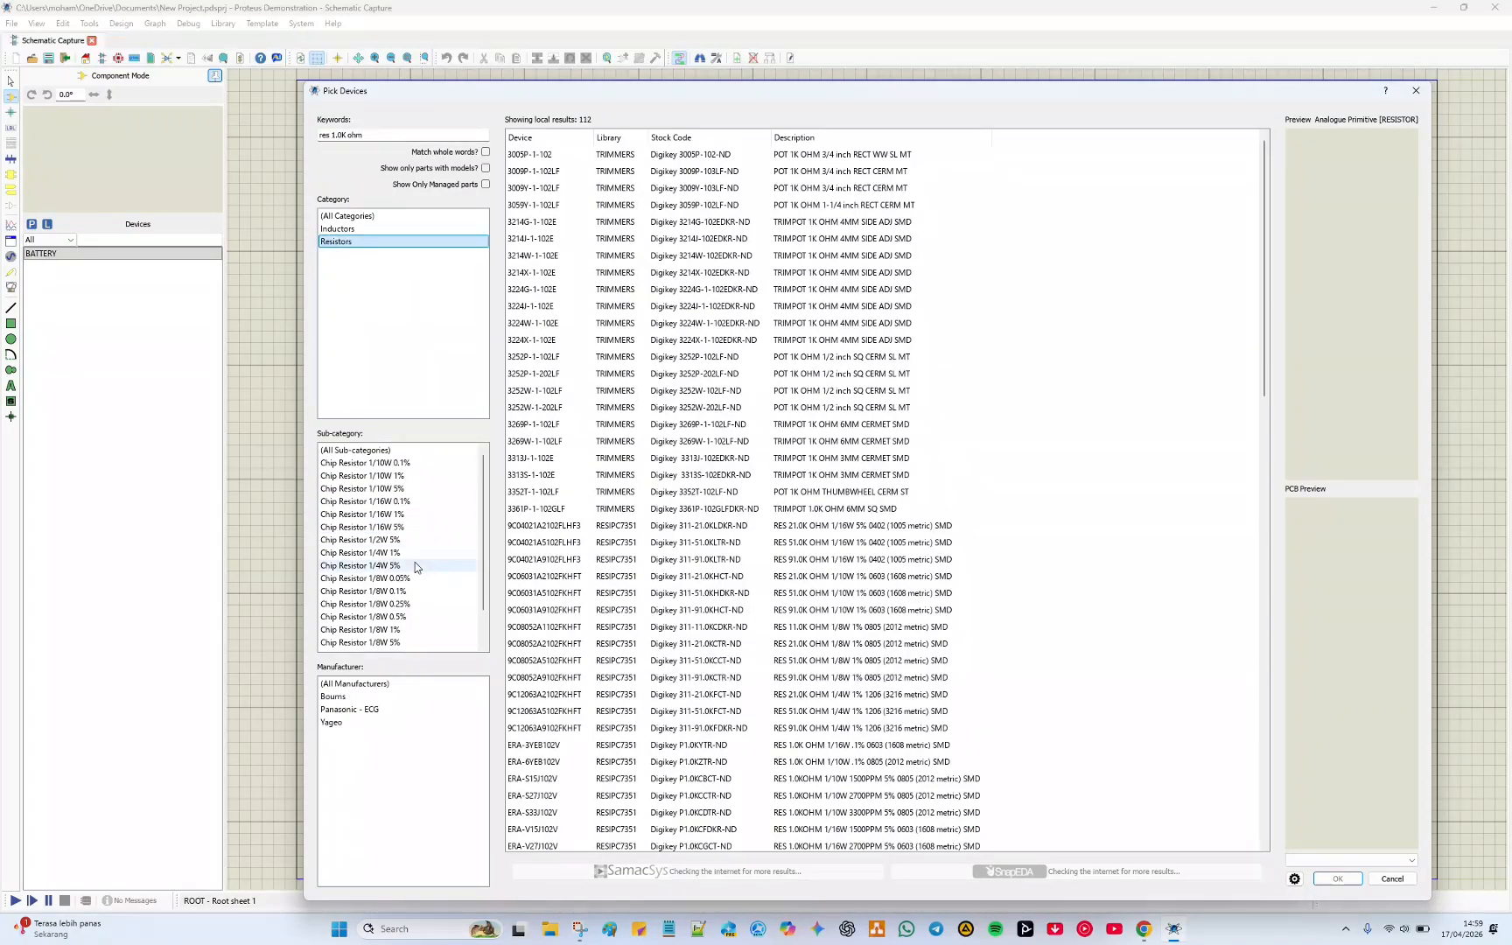
left_click(399, 617)
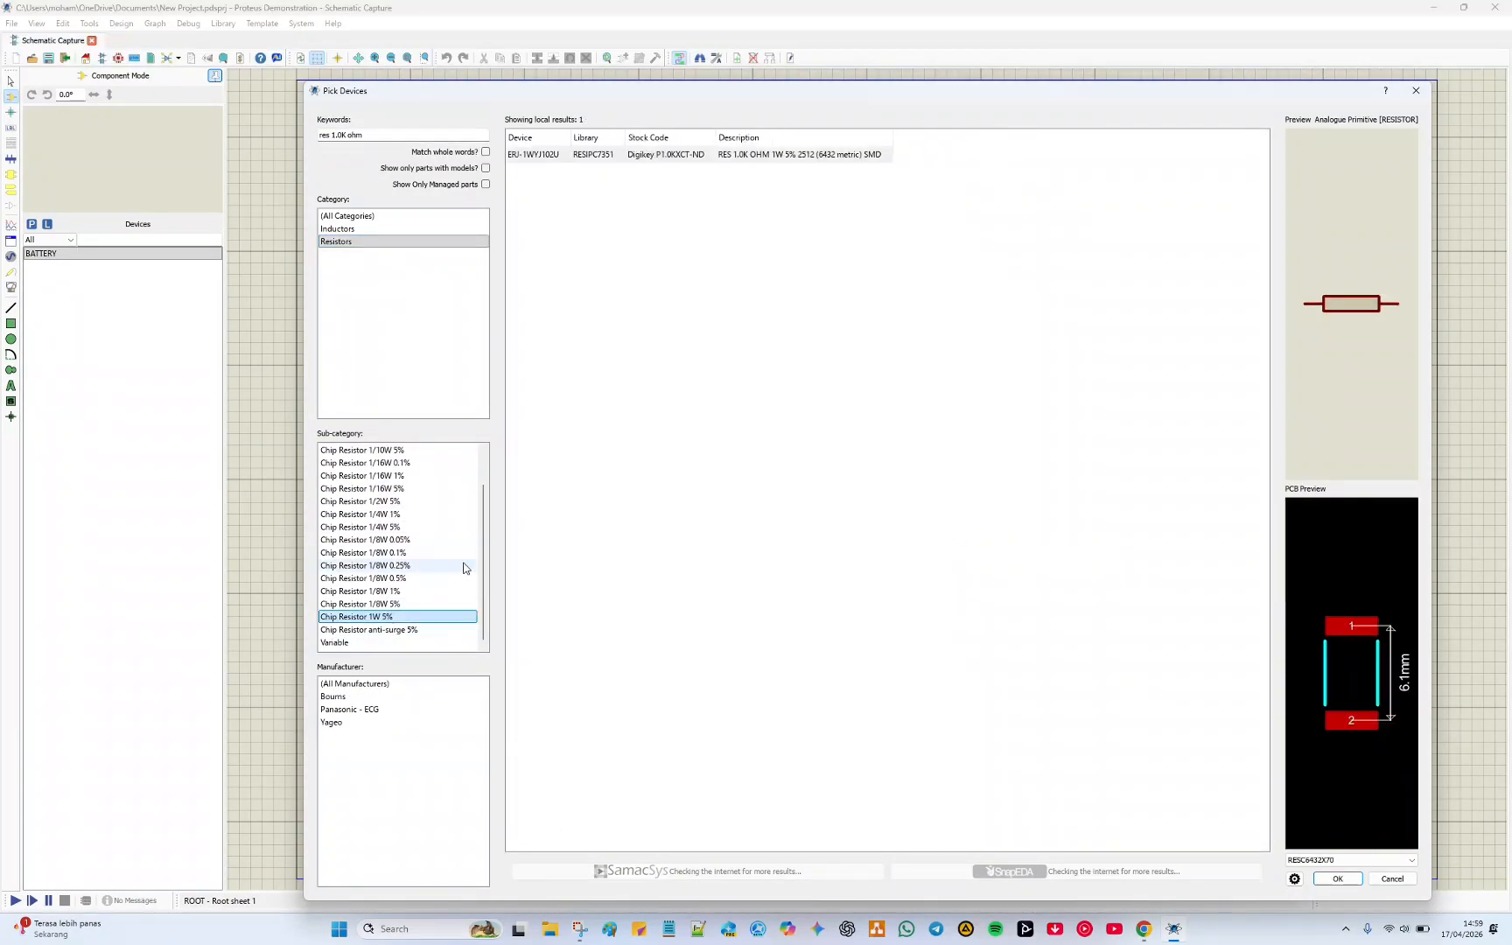
double_click(794, 156)
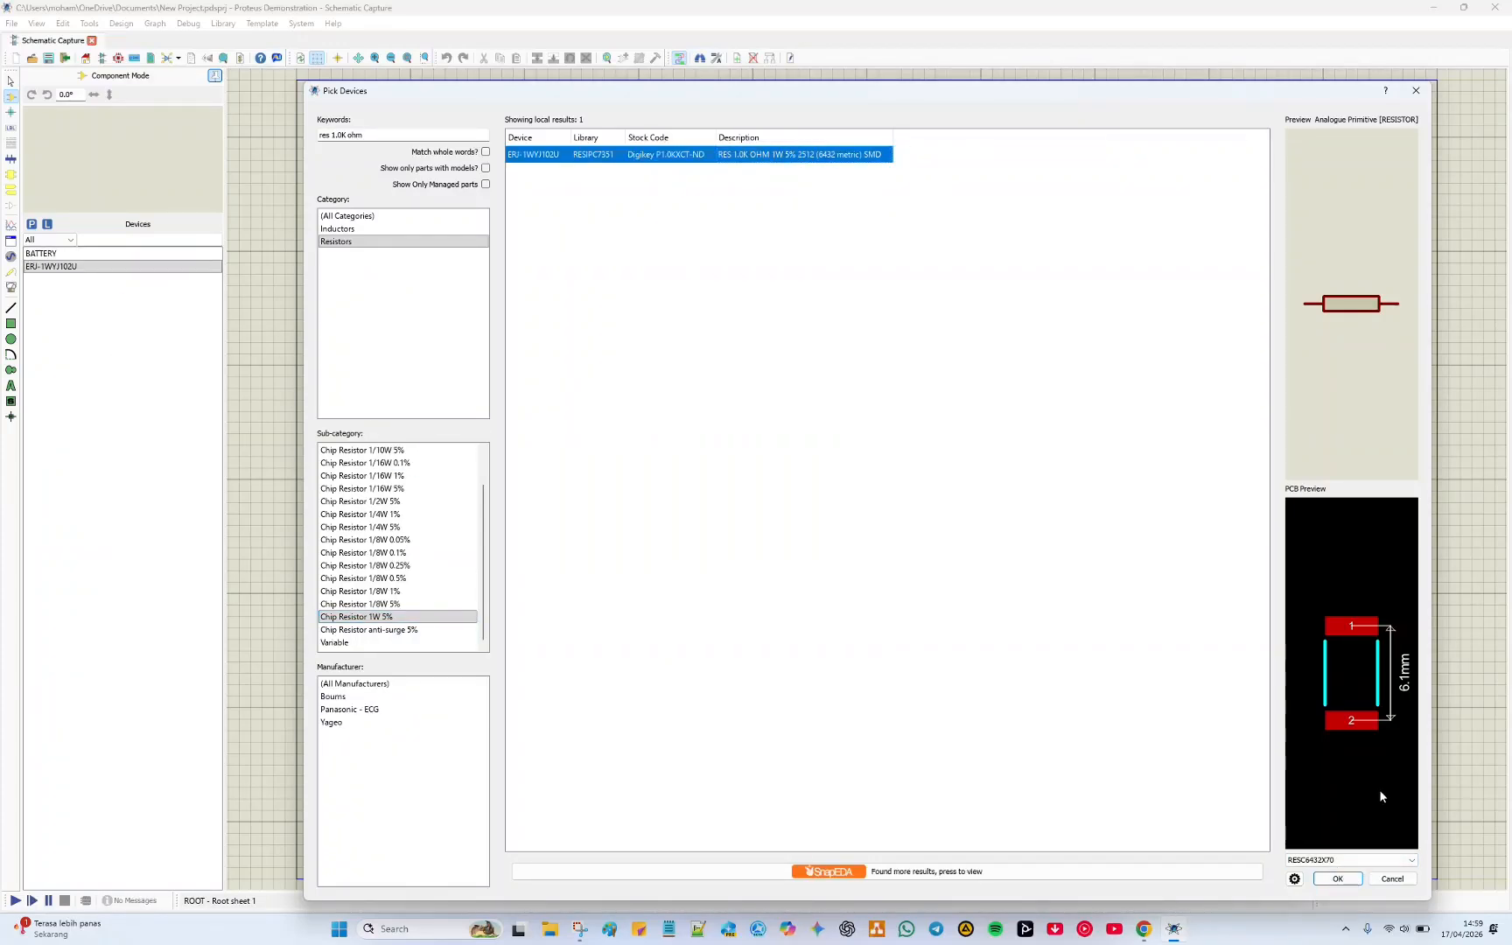
left_click(1345, 878)
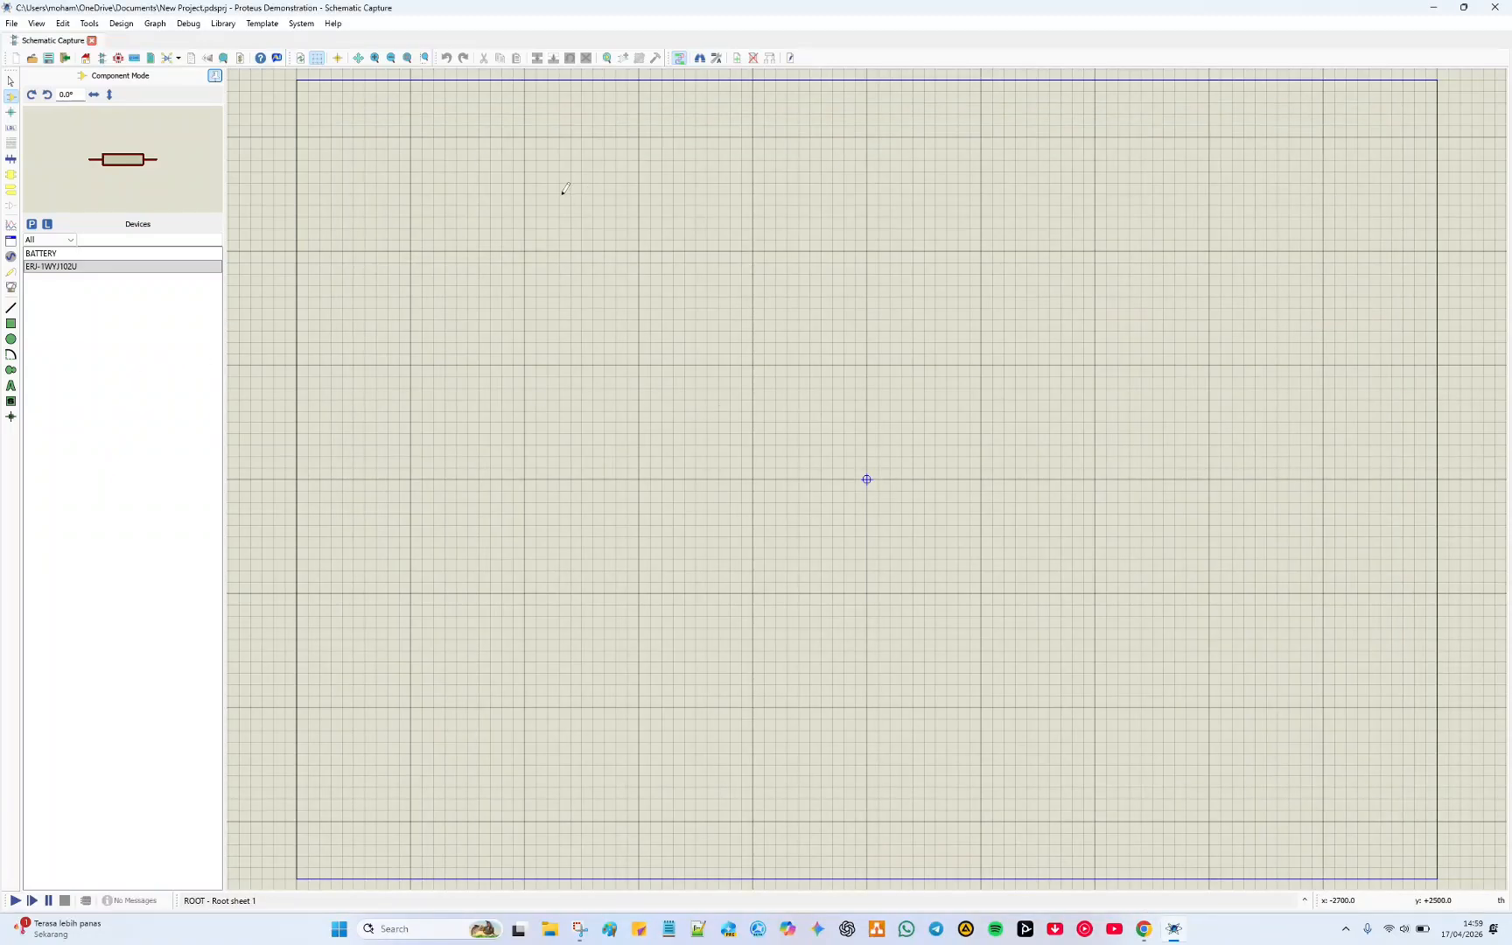
Compare the previewed symbols of the BATTERY and ERJ-1WYJ102U devices
left_click(44, 253)
left_click(61, 267)
left_click(57, 253)
left_click(61, 266)
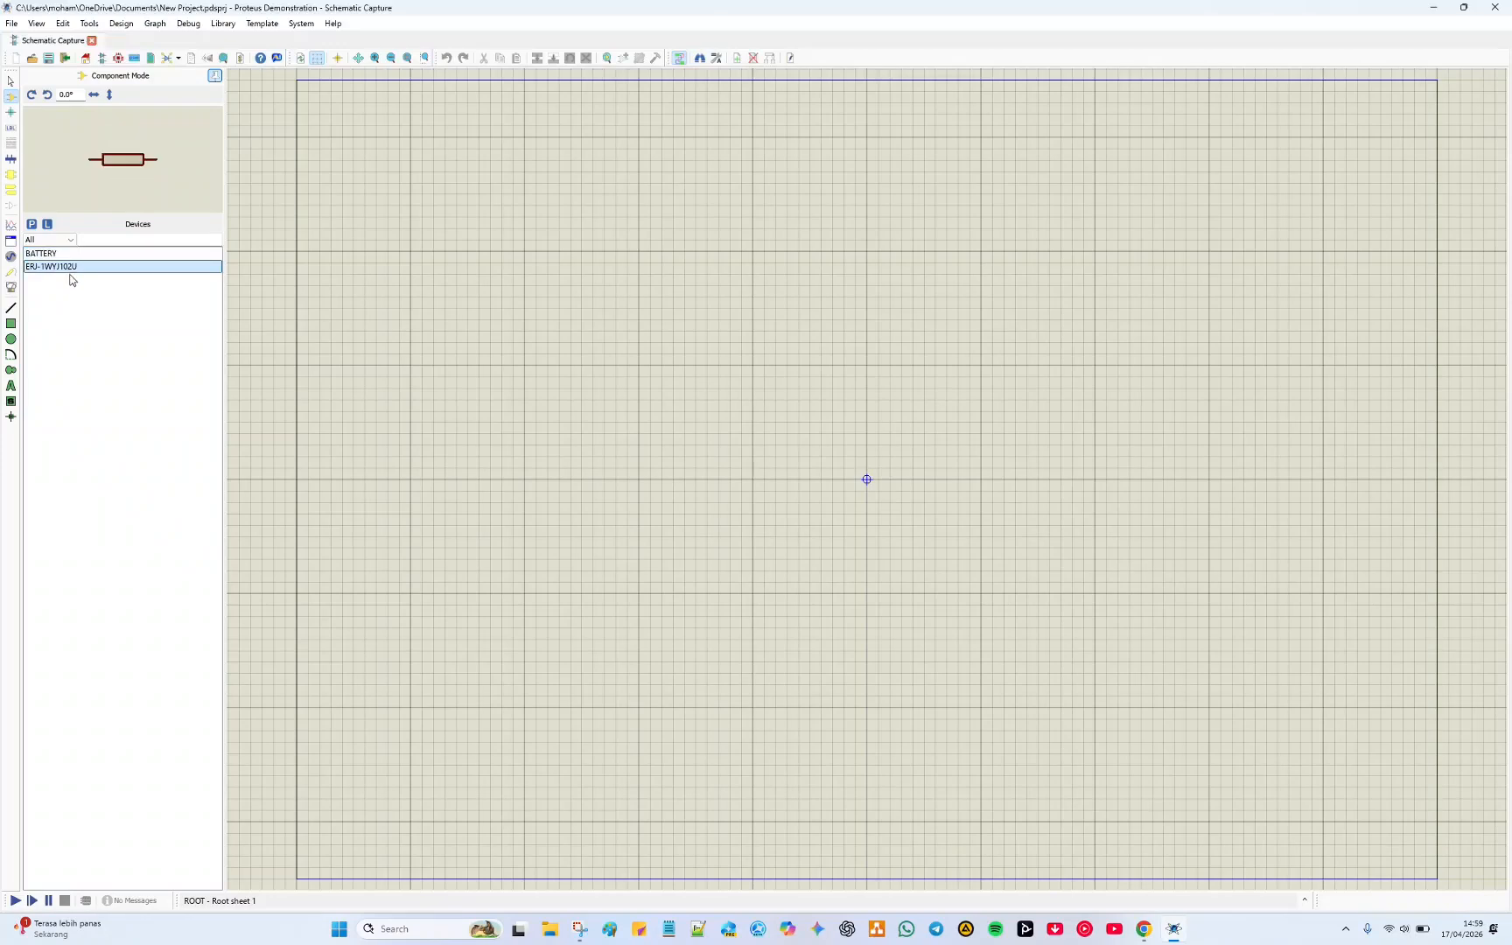
left_click(64, 256)
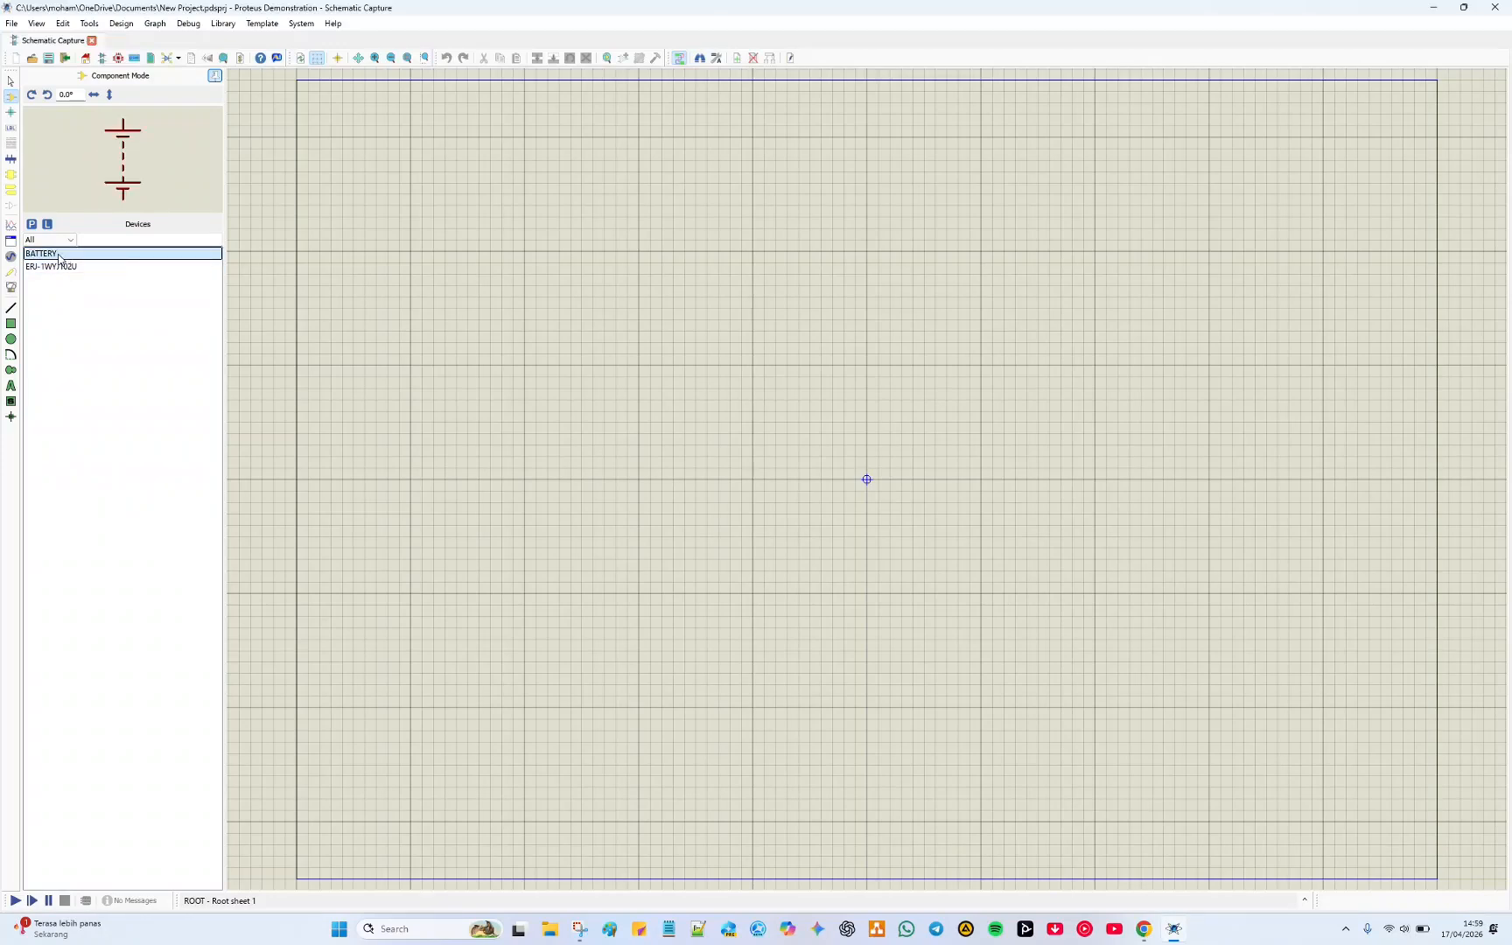
left_click(62, 267)
Place one BATTERY on the schematic sheet, above and to the left of the sheet's origin
left_click(56, 255)
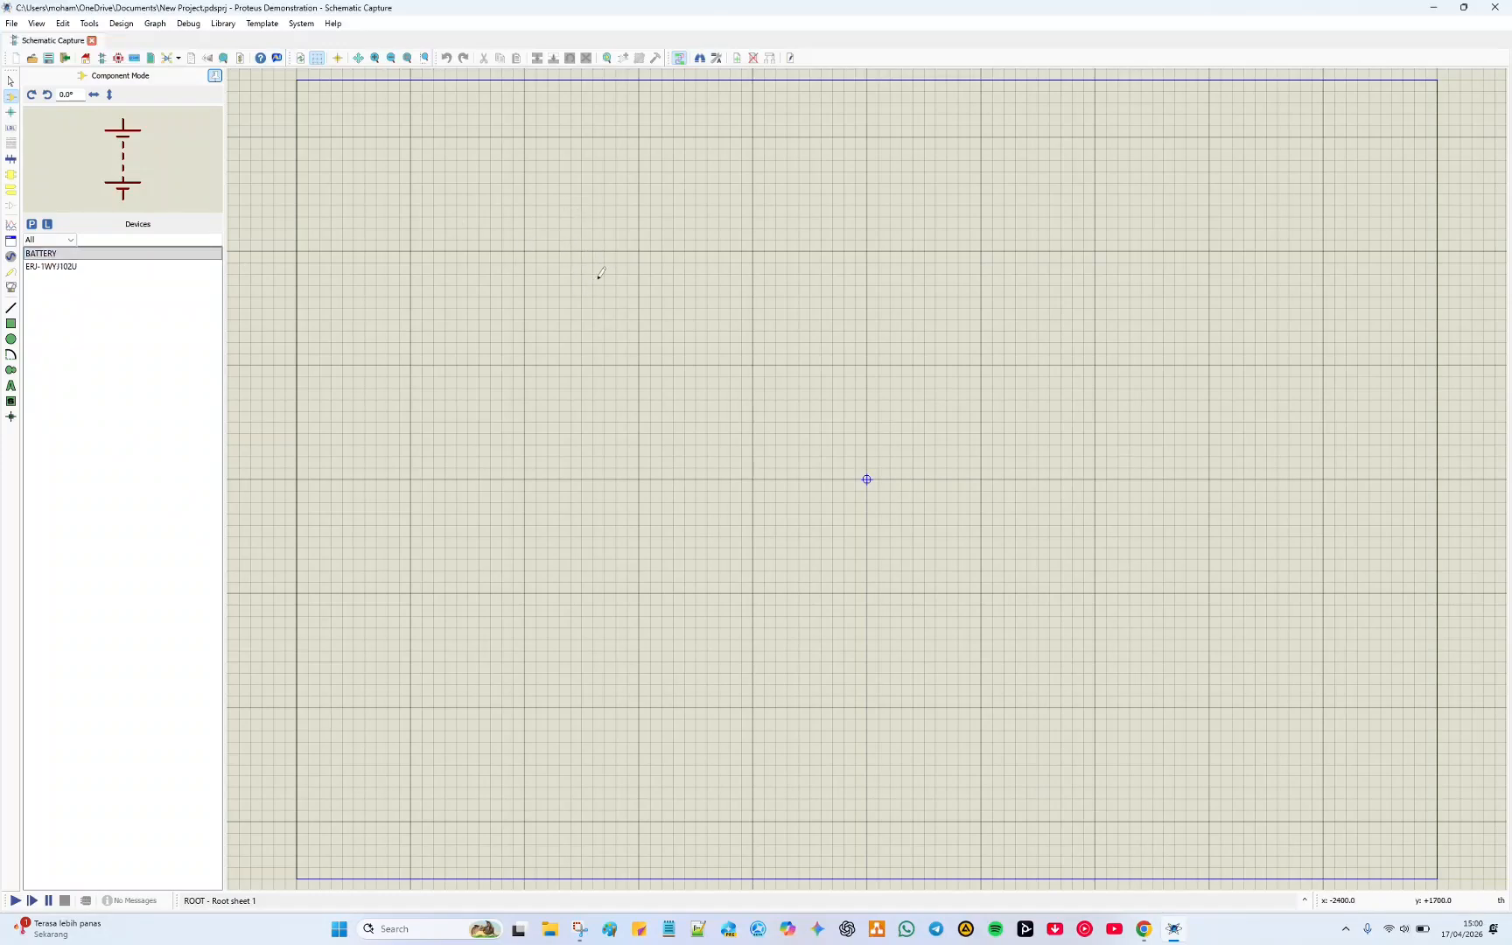
left_click(694, 255)
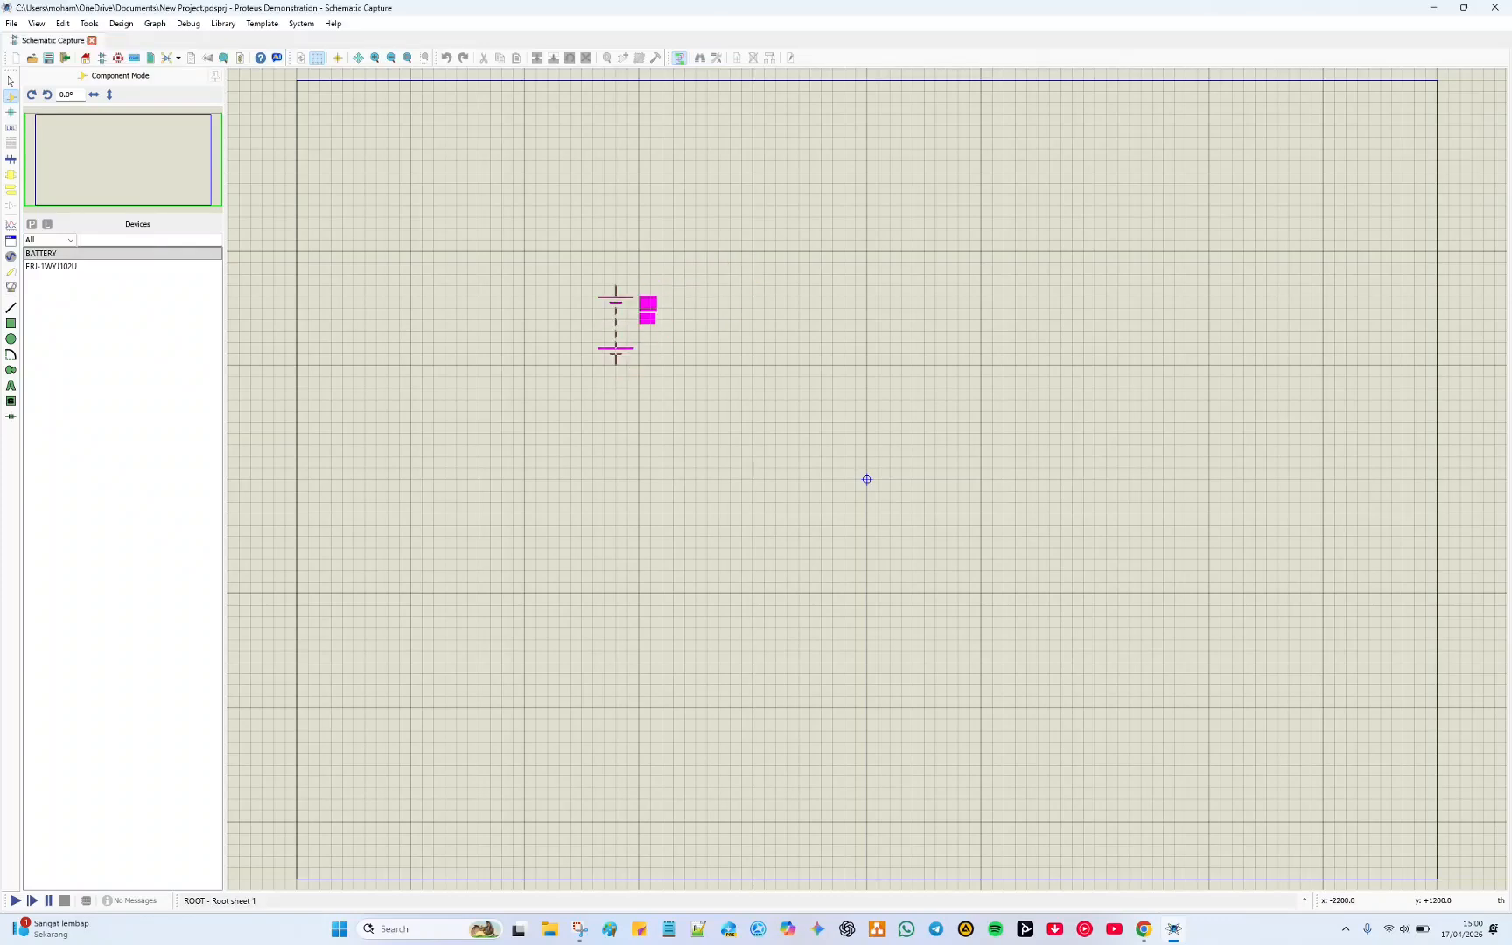
left_click(623, 327)
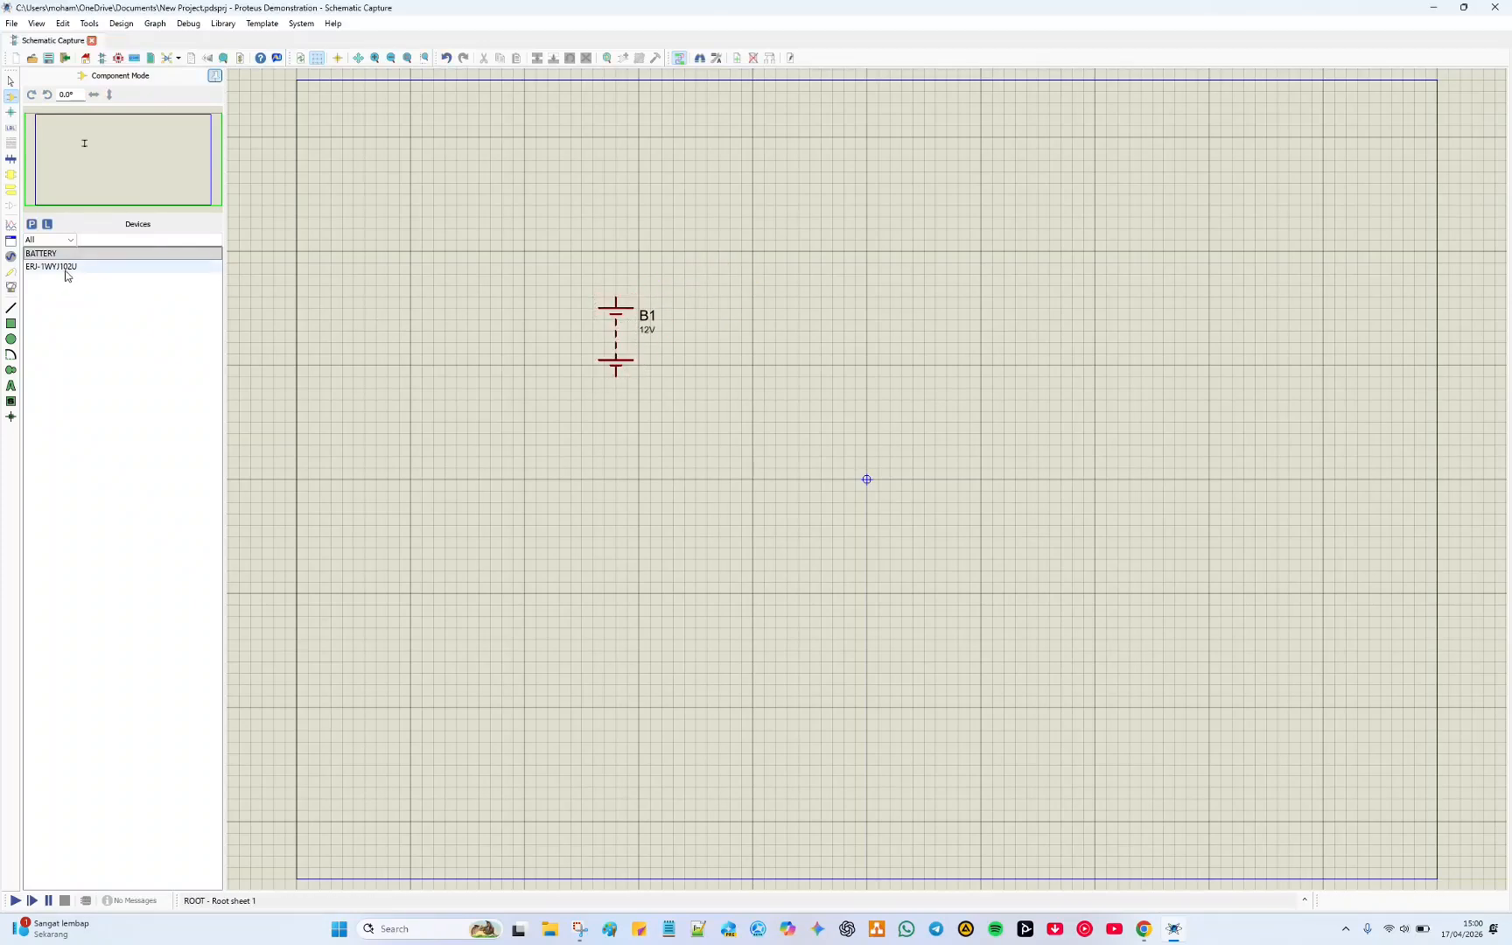
Place one ERJ-1WYJ102U resistor horizontally, above and to the right of the battery
left_click(66, 267)
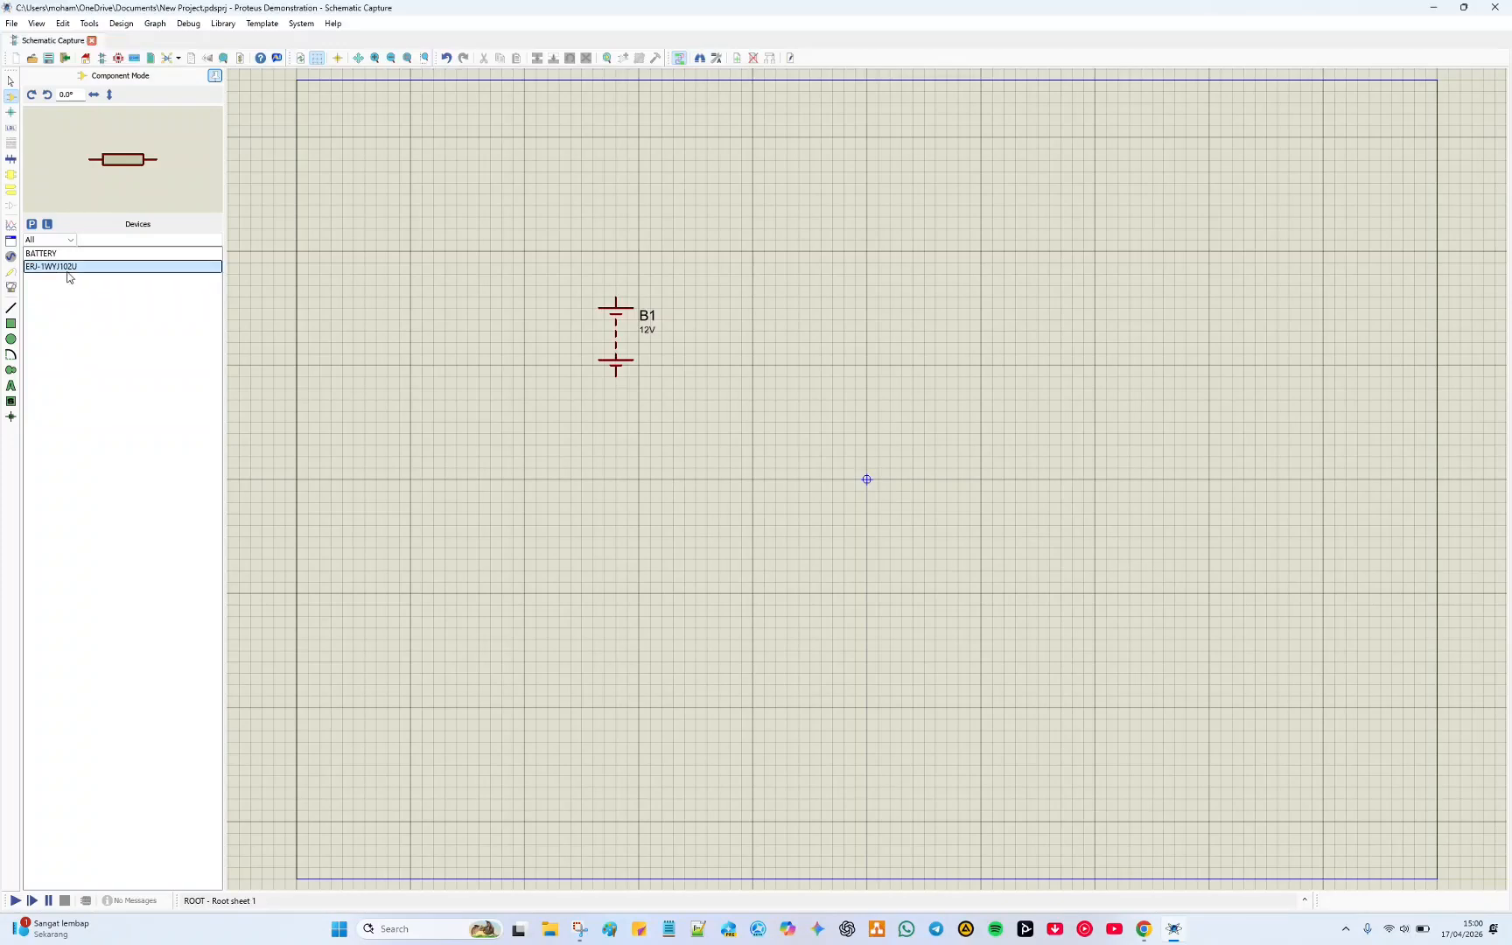
left_click(753, 251)
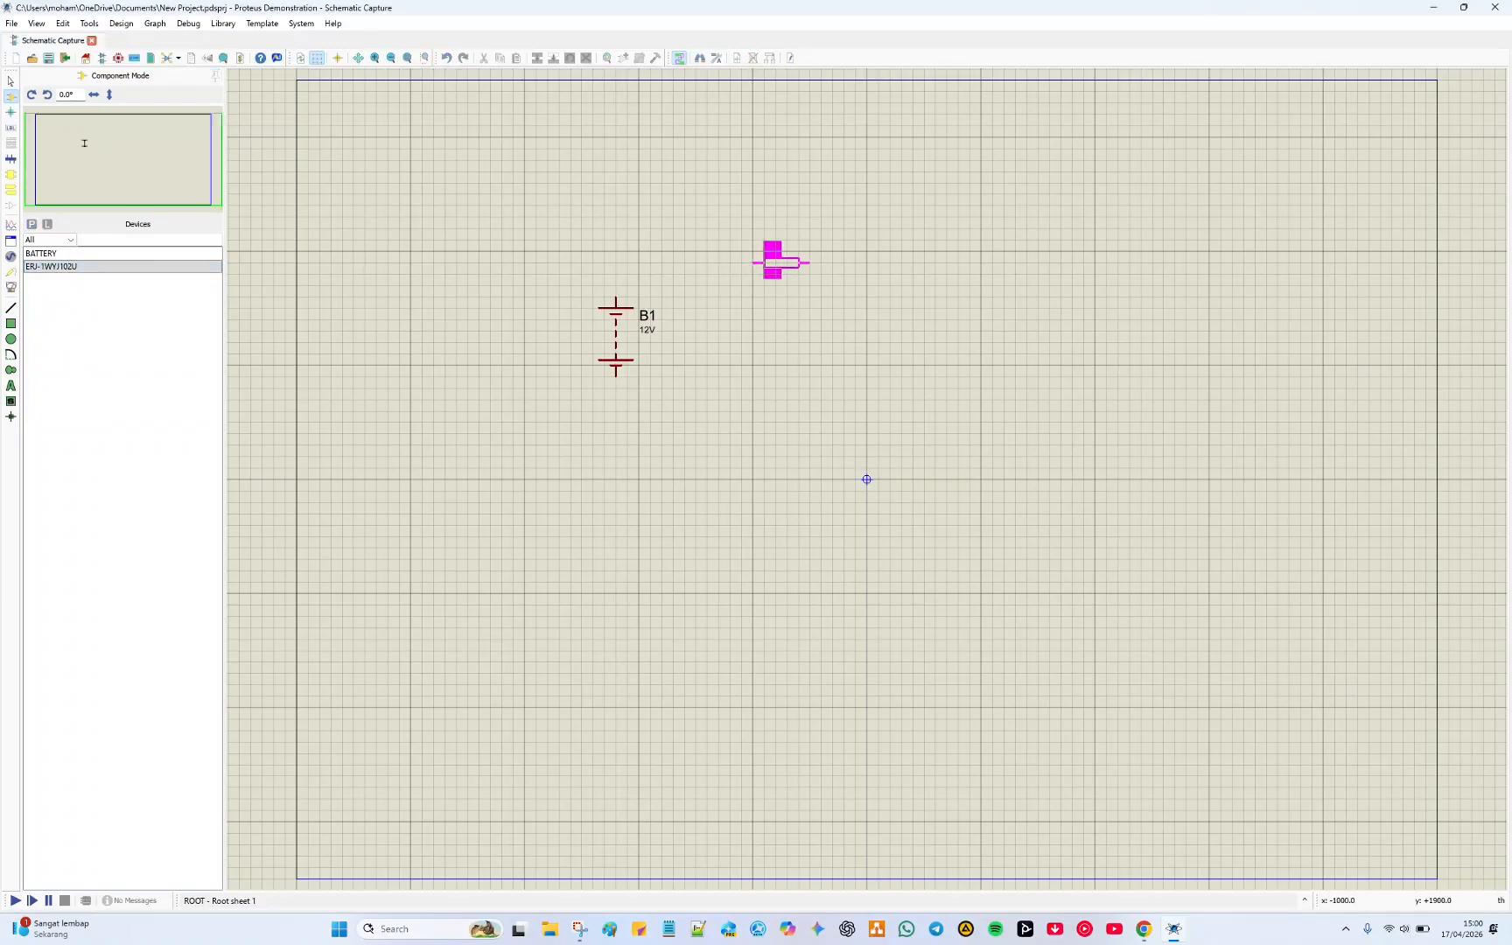
left_click(770, 252)
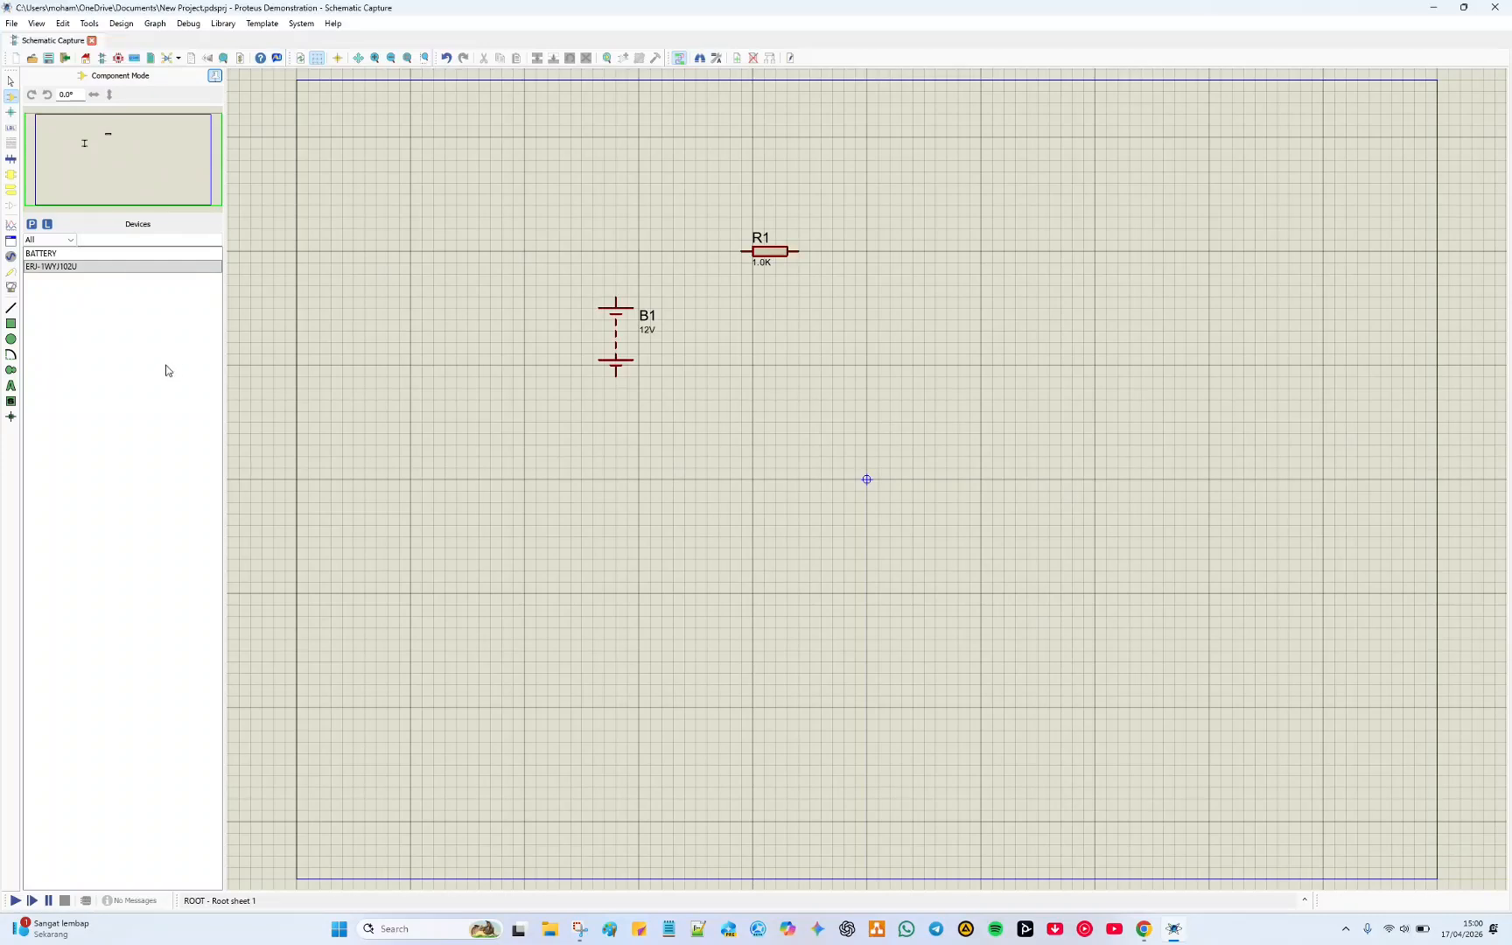
From the virtual instruments, place a DC voltmeter to the right of resistor R1 and a DC ammeter below the voltmeter
left_click(11, 289)
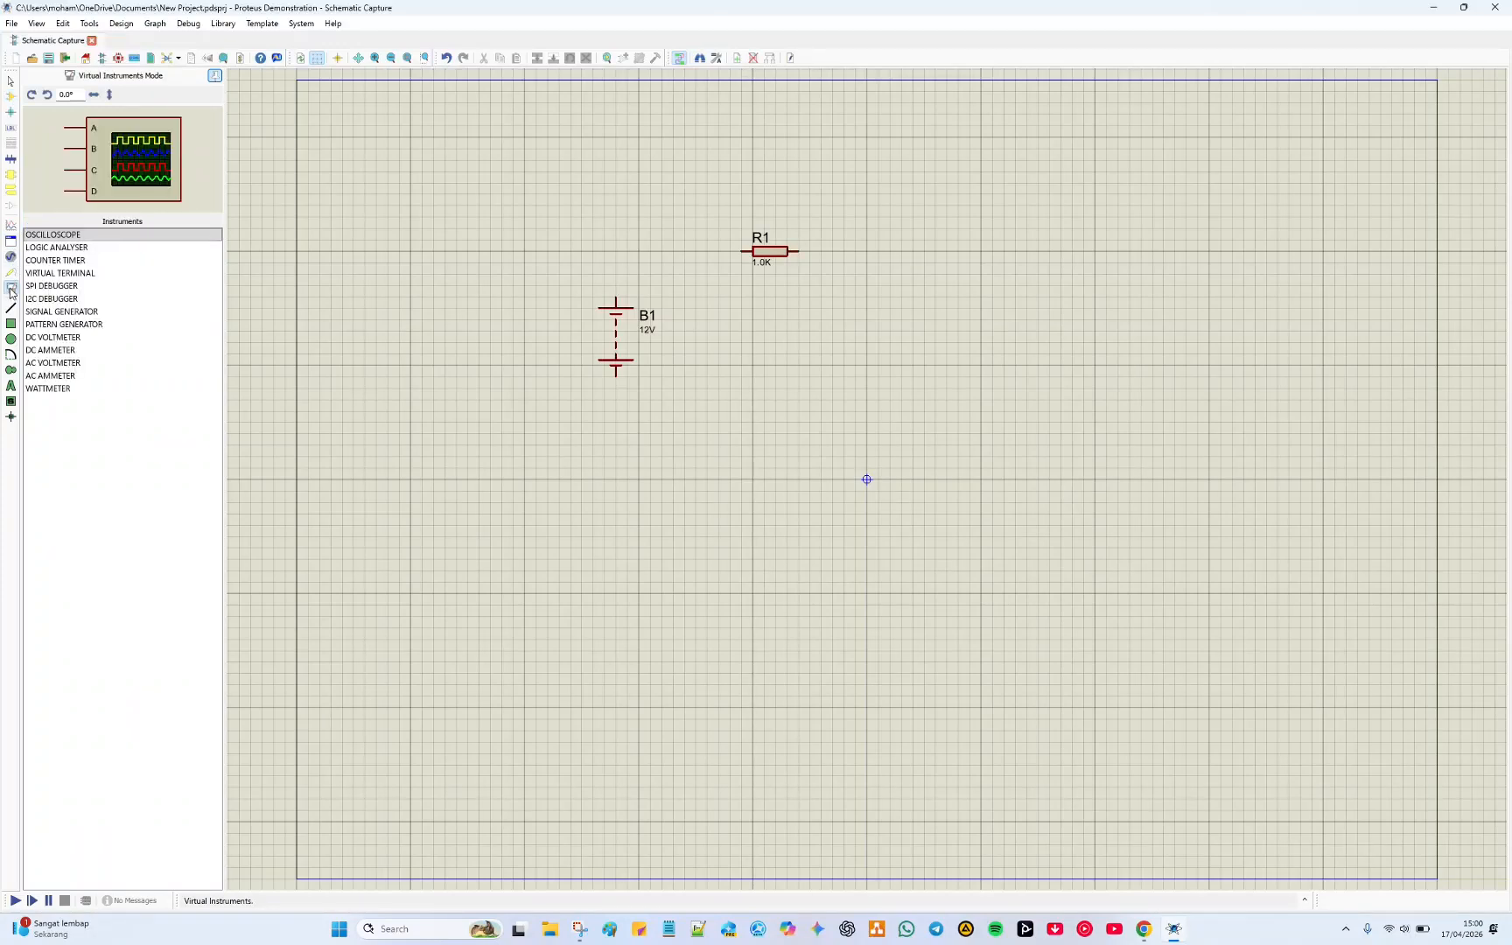
left_click(68, 350)
left_click(70, 376)
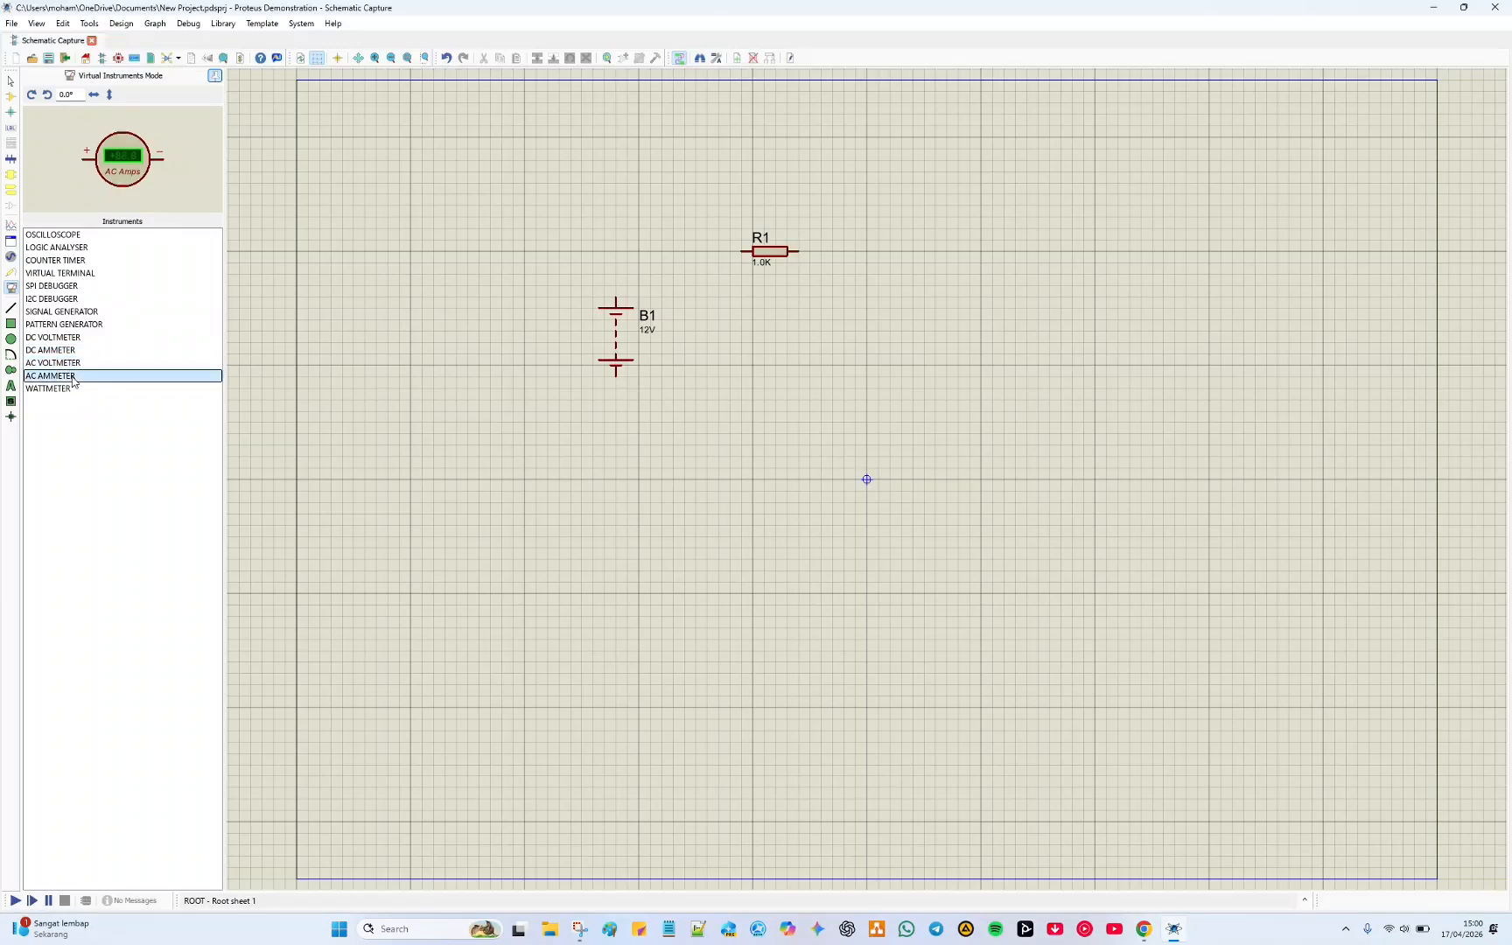
left_click(70, 348)
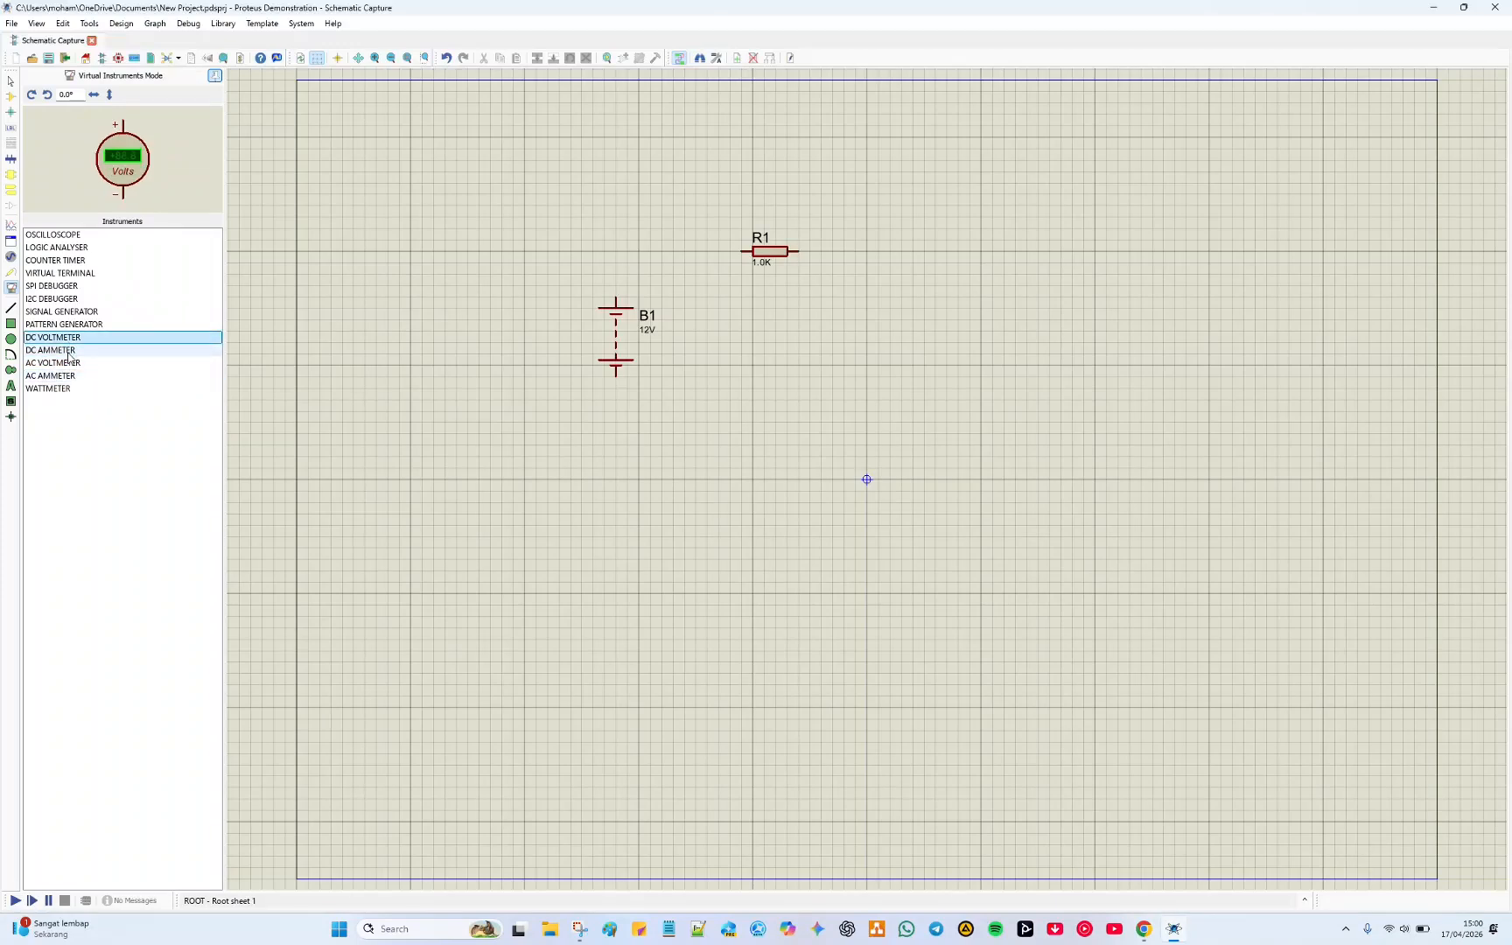
left_click(70, 377)
left_click(65, 350)
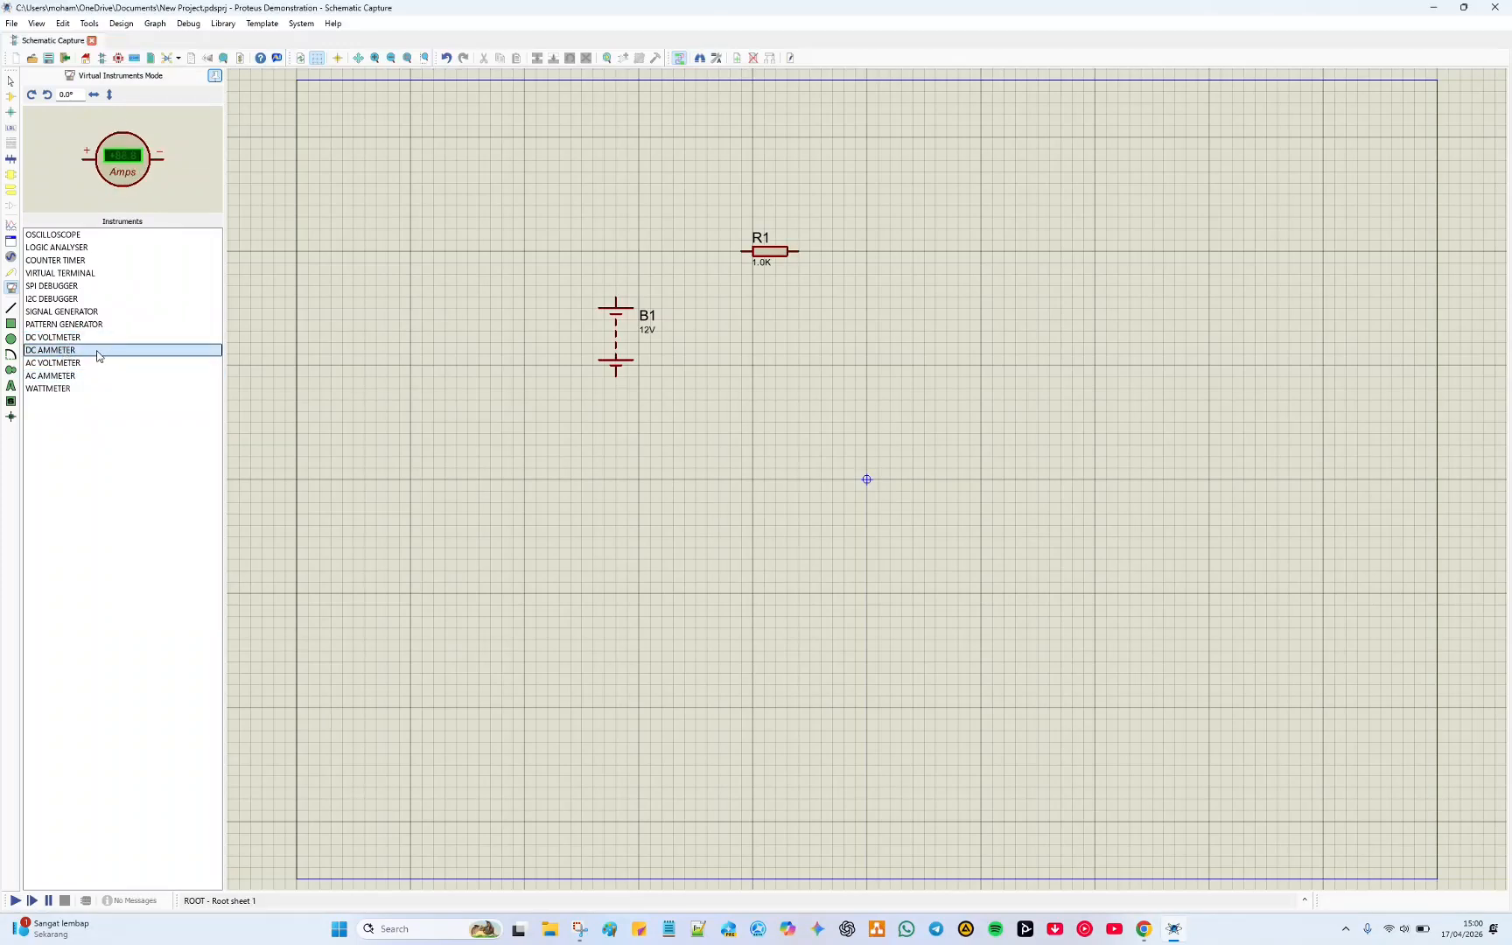
left_click(64, 339)
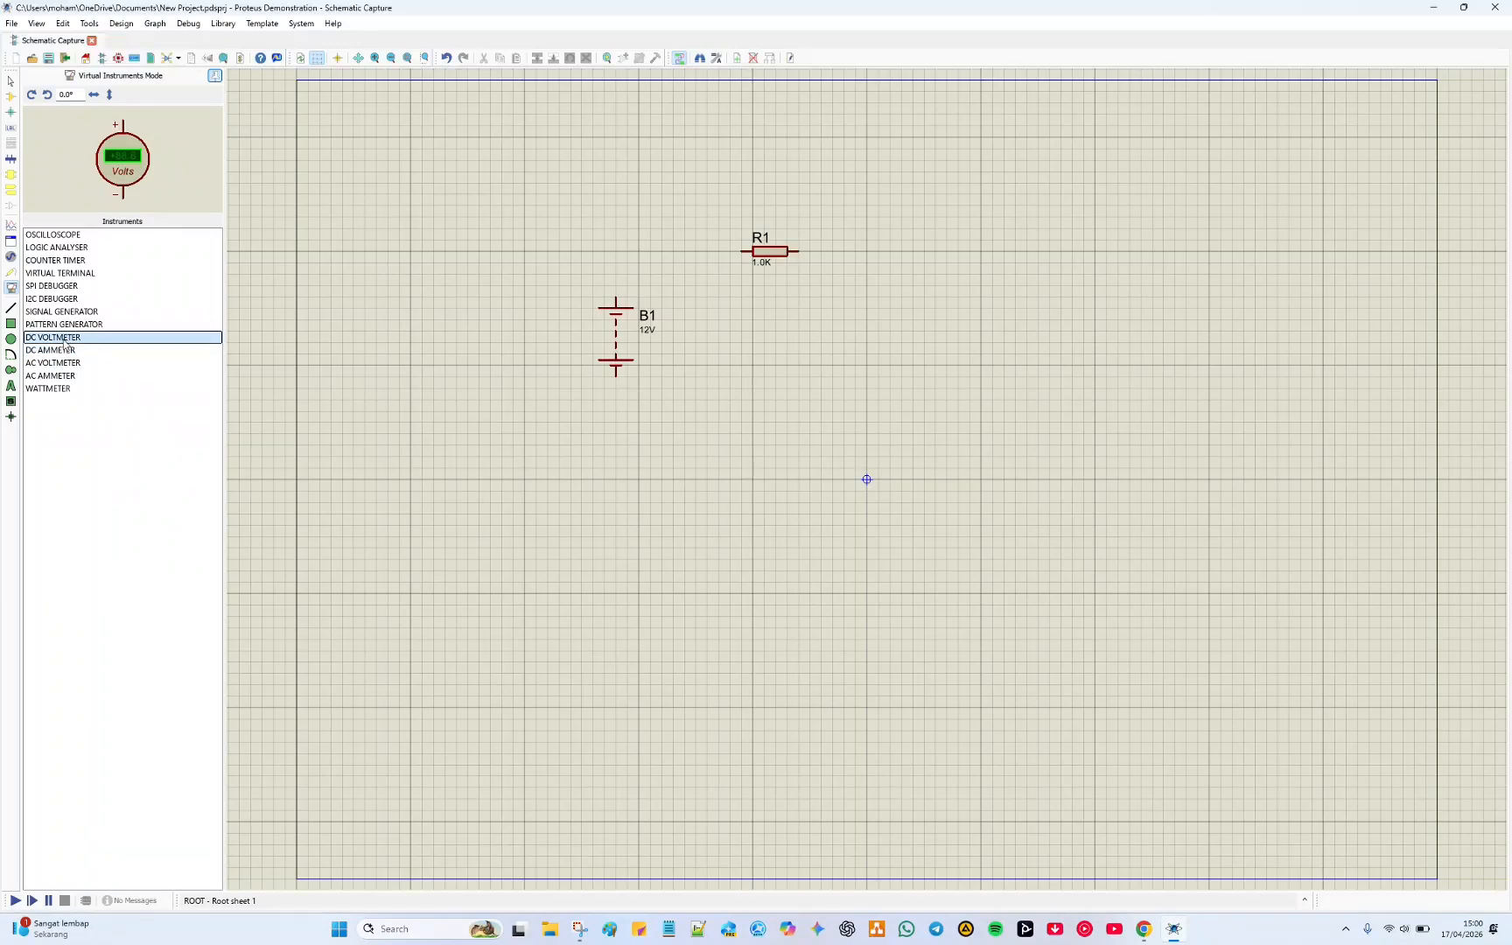
left_click(578, 228)
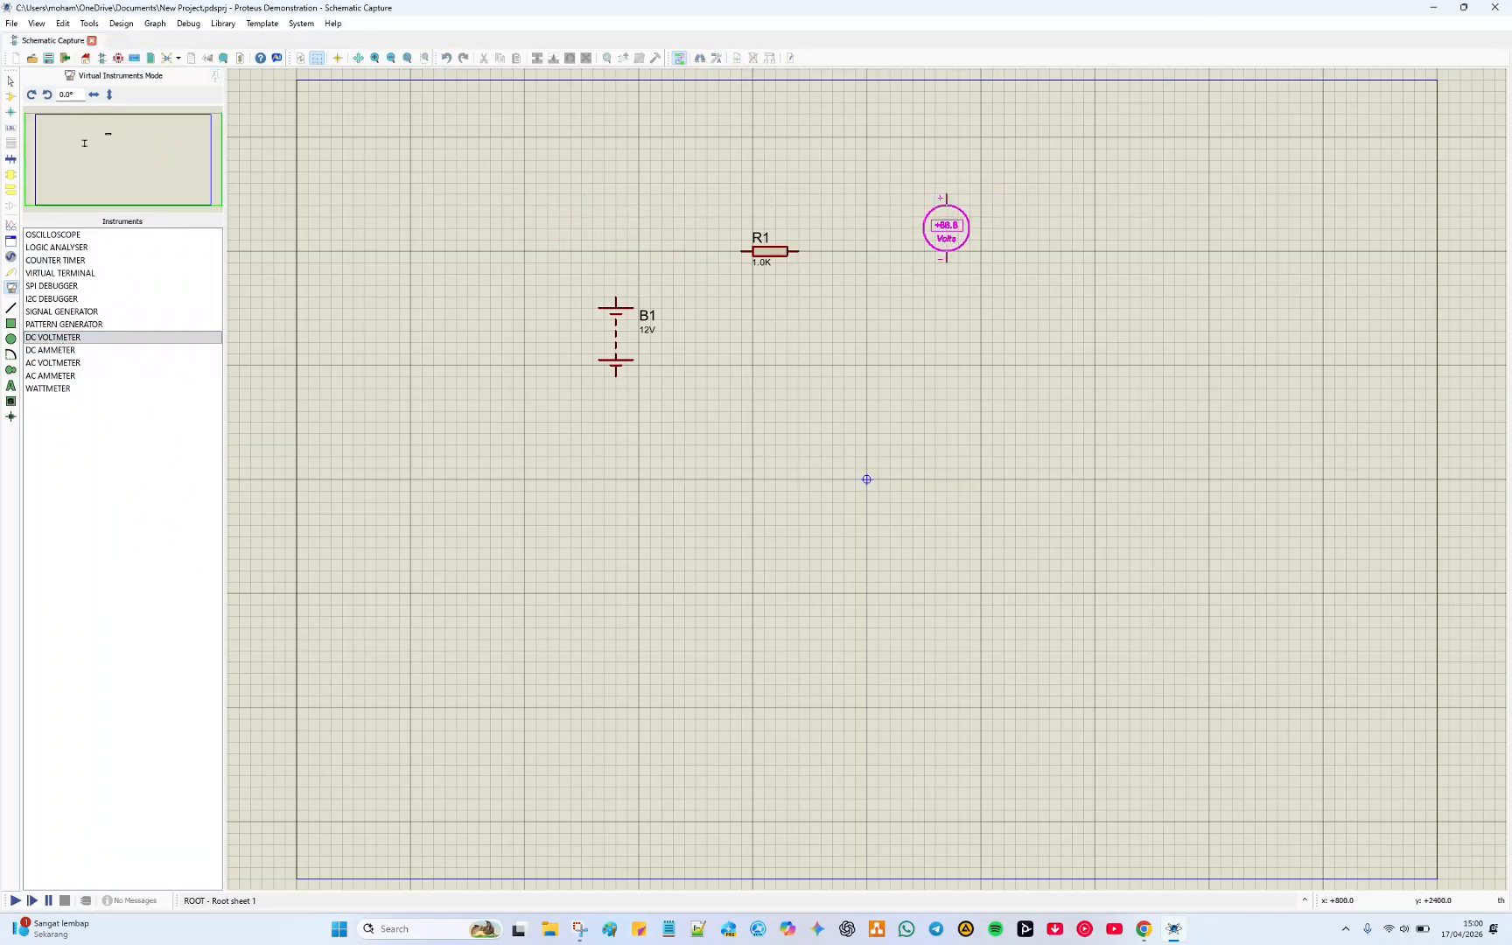
left_click(946, 251)
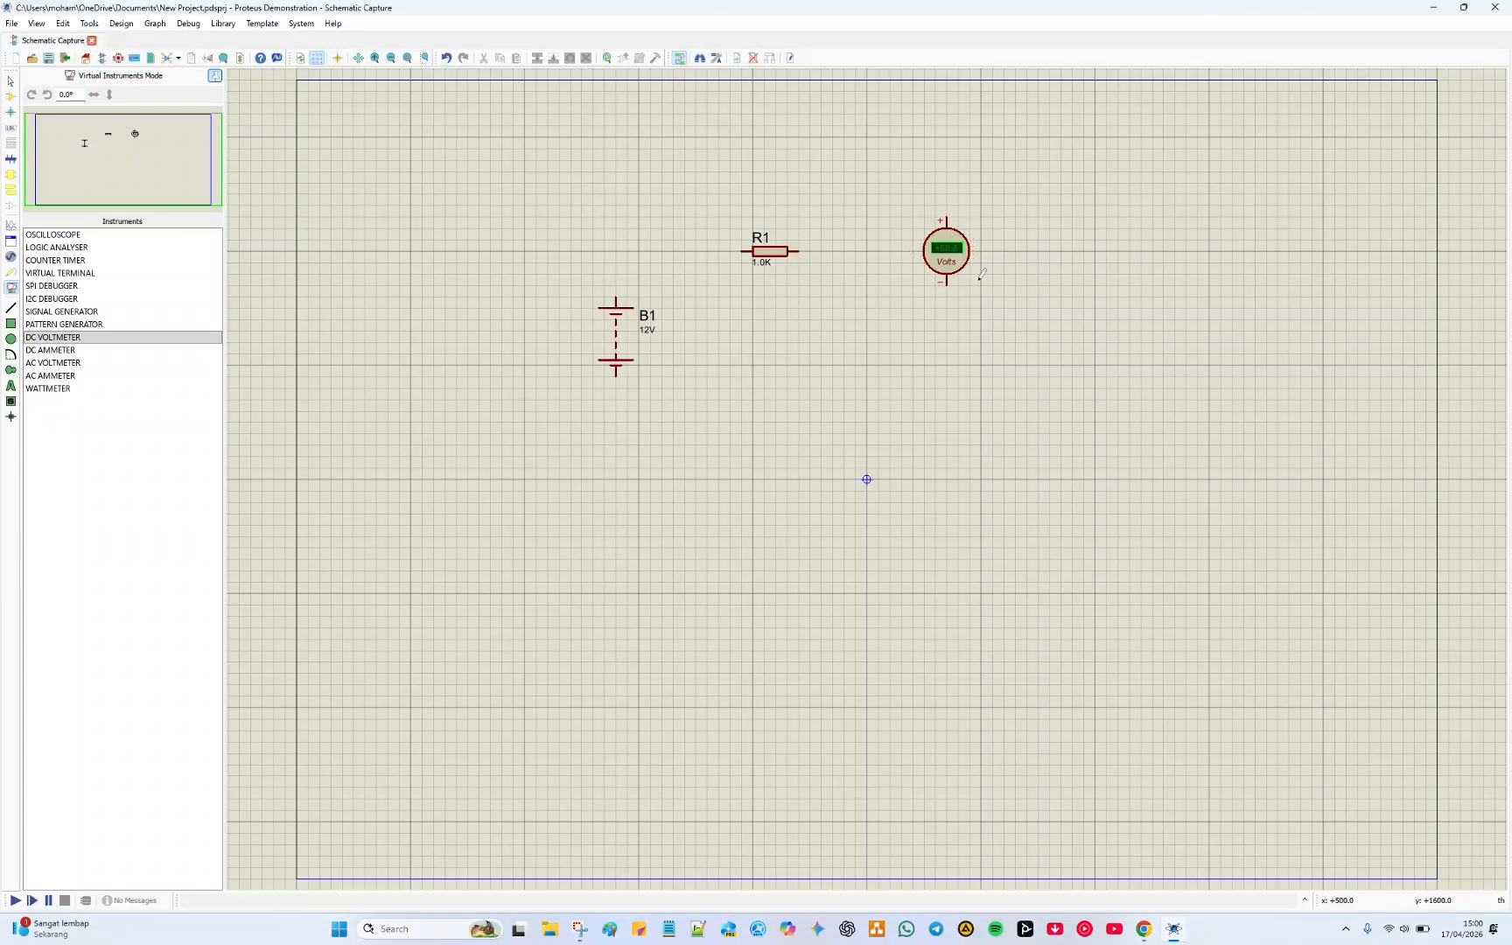
left_click(56, 351)
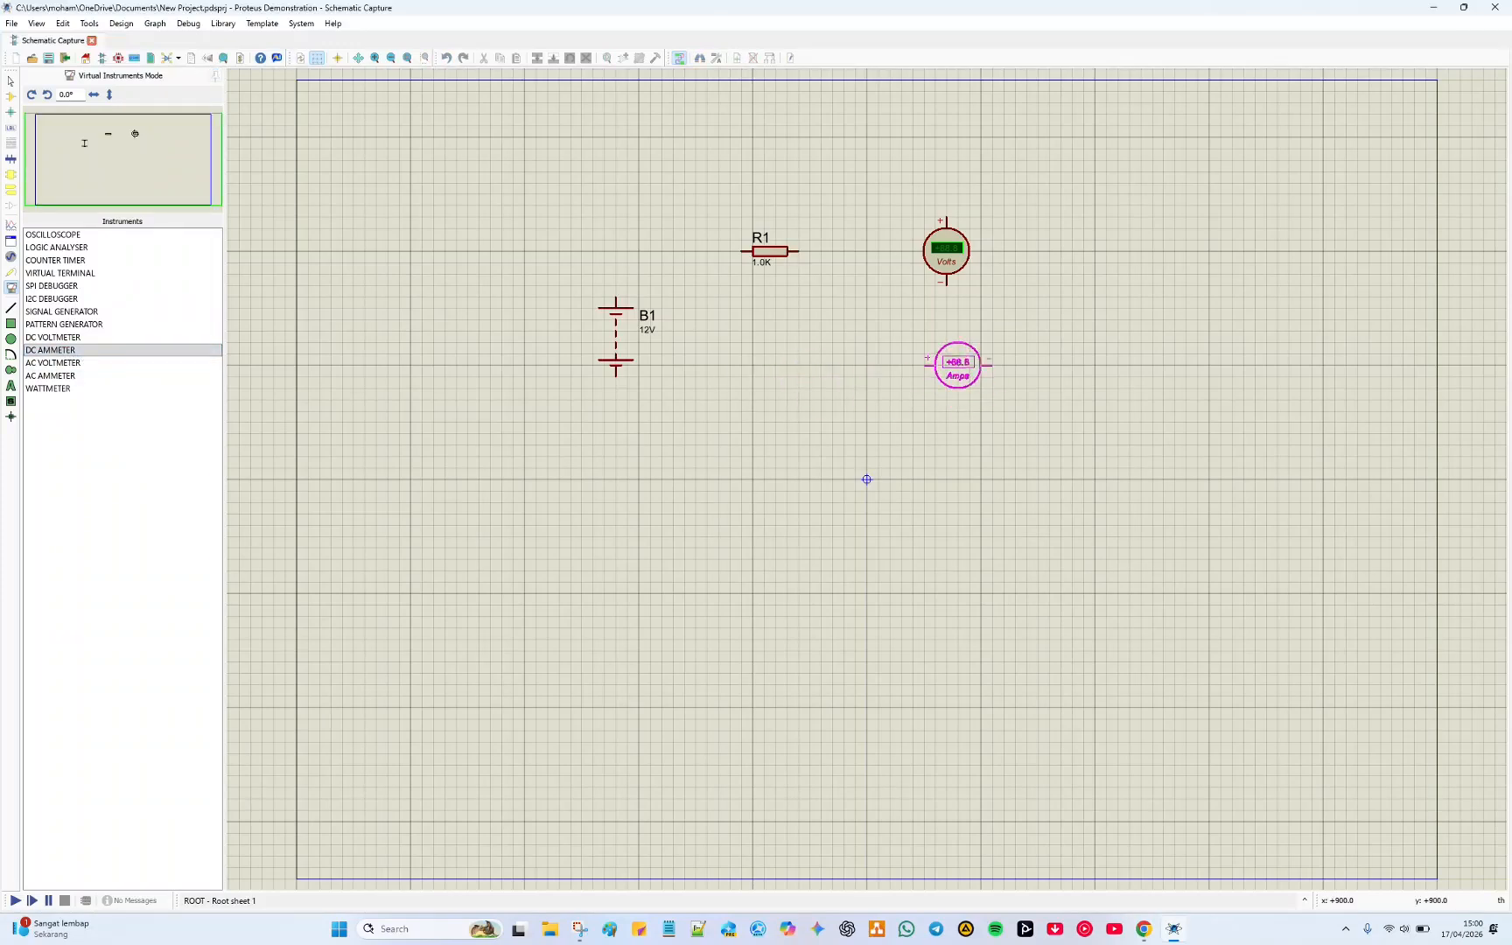
left_click(889, 388)
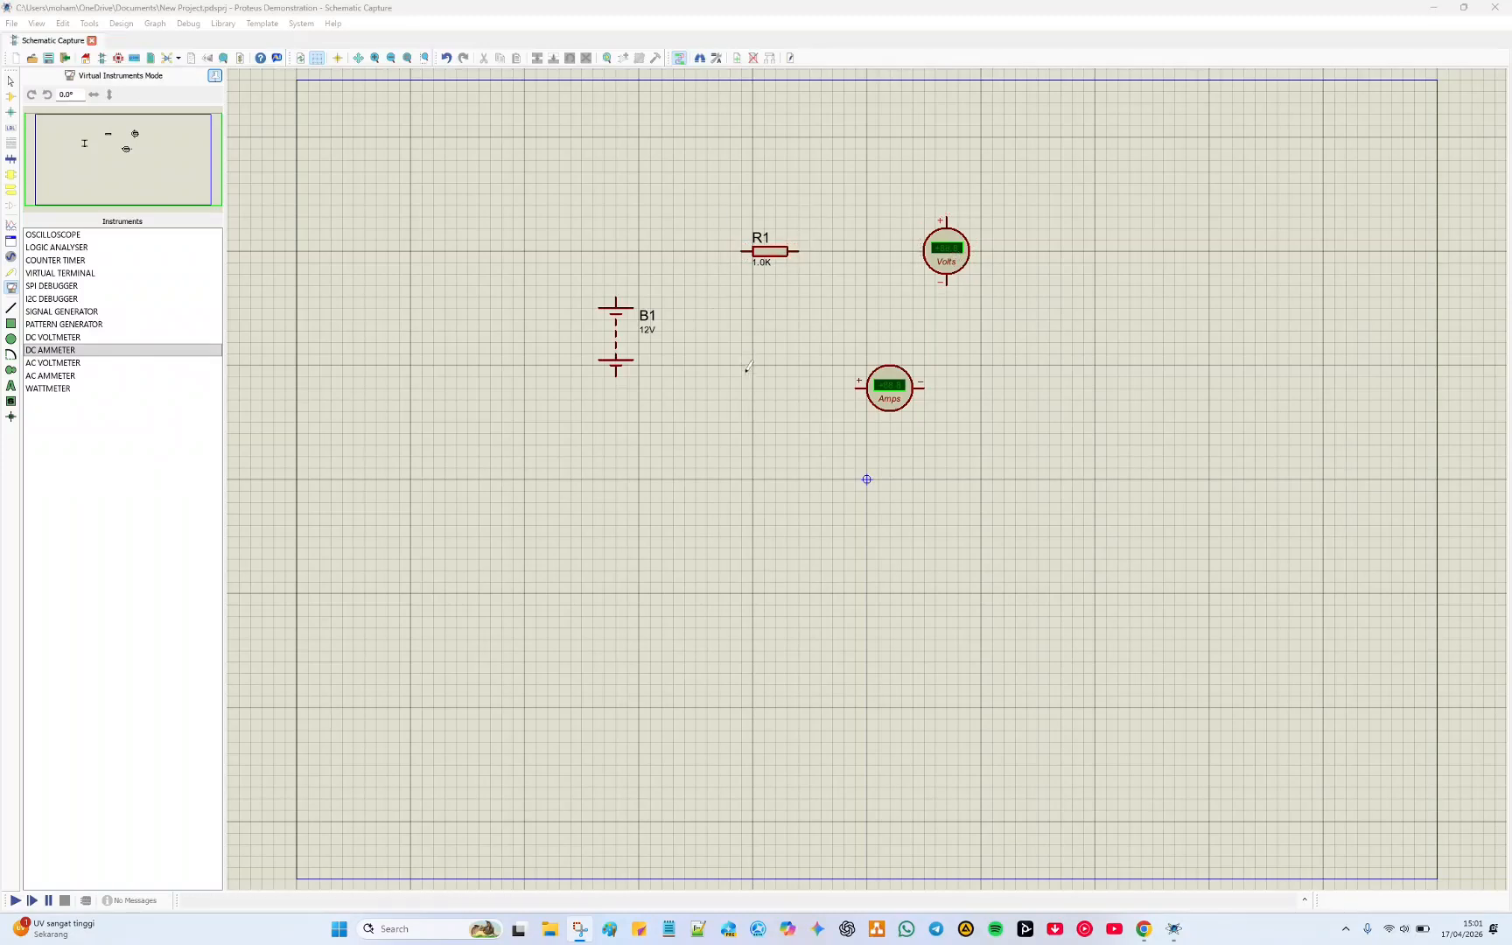
Wire R1 in a closed loop with the battery, its left pin to the positive terminal and its right pin to the negative
left_click(743, 250)
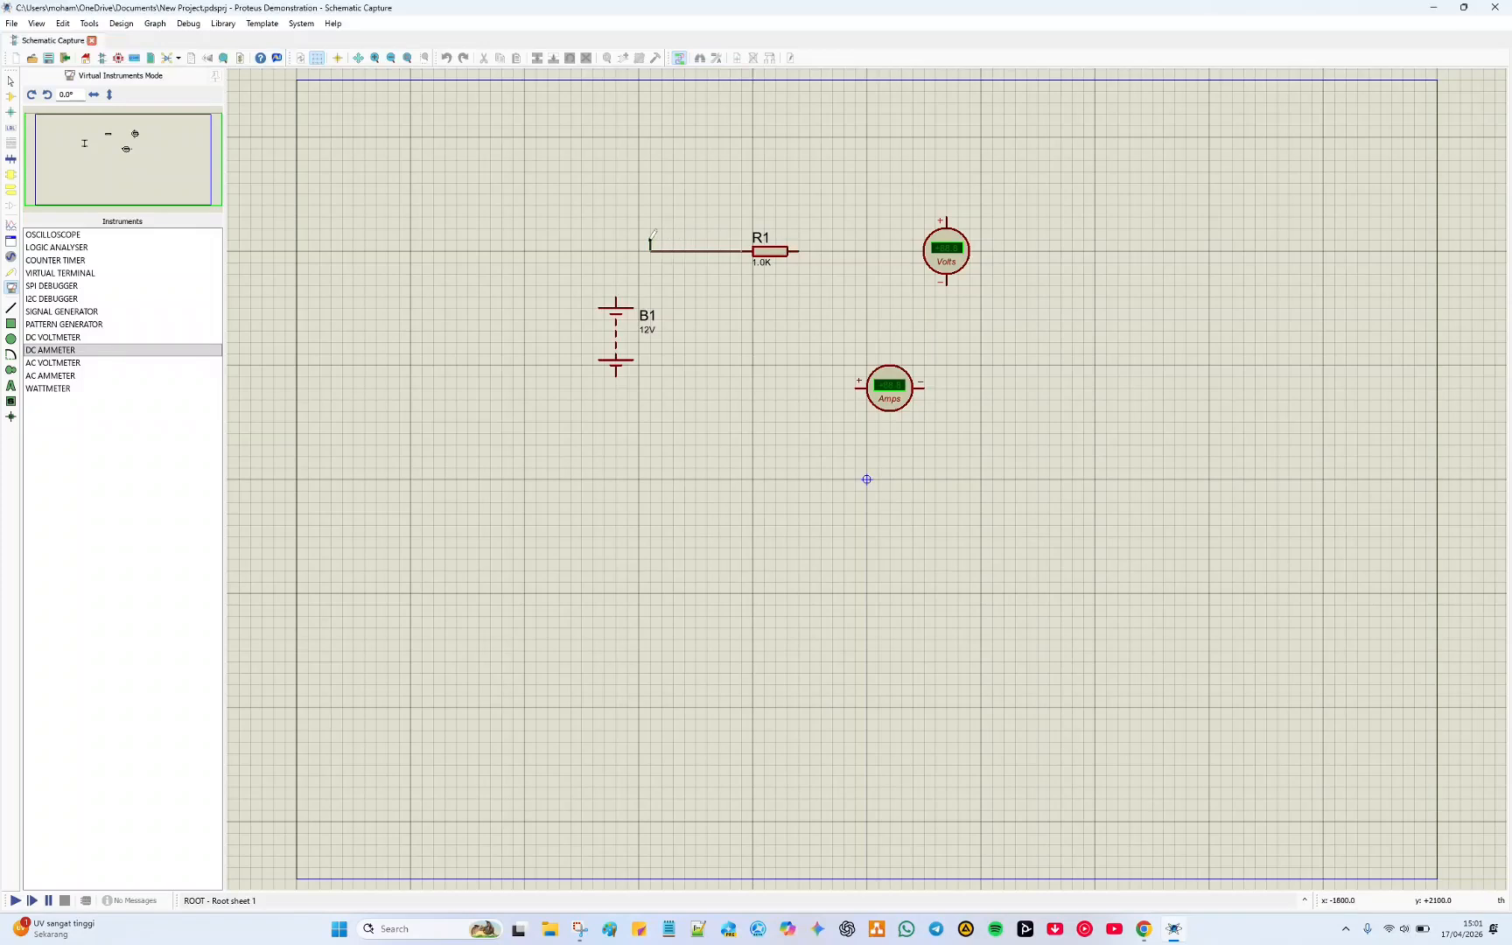
left_click(617, 298)
left_click(794, 251)
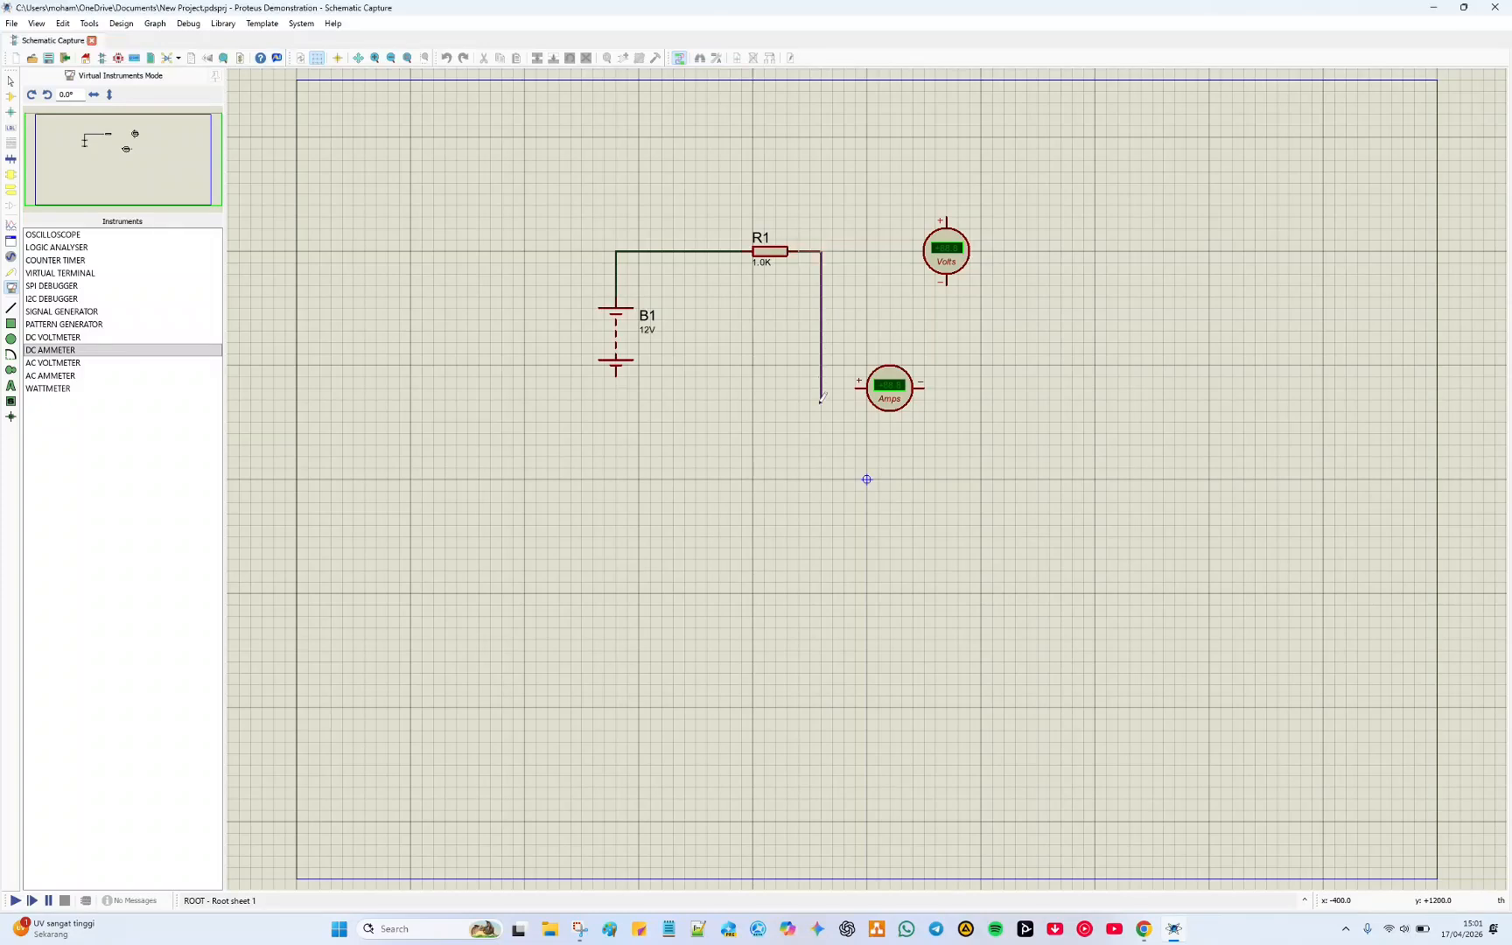
left_click(617, 442)
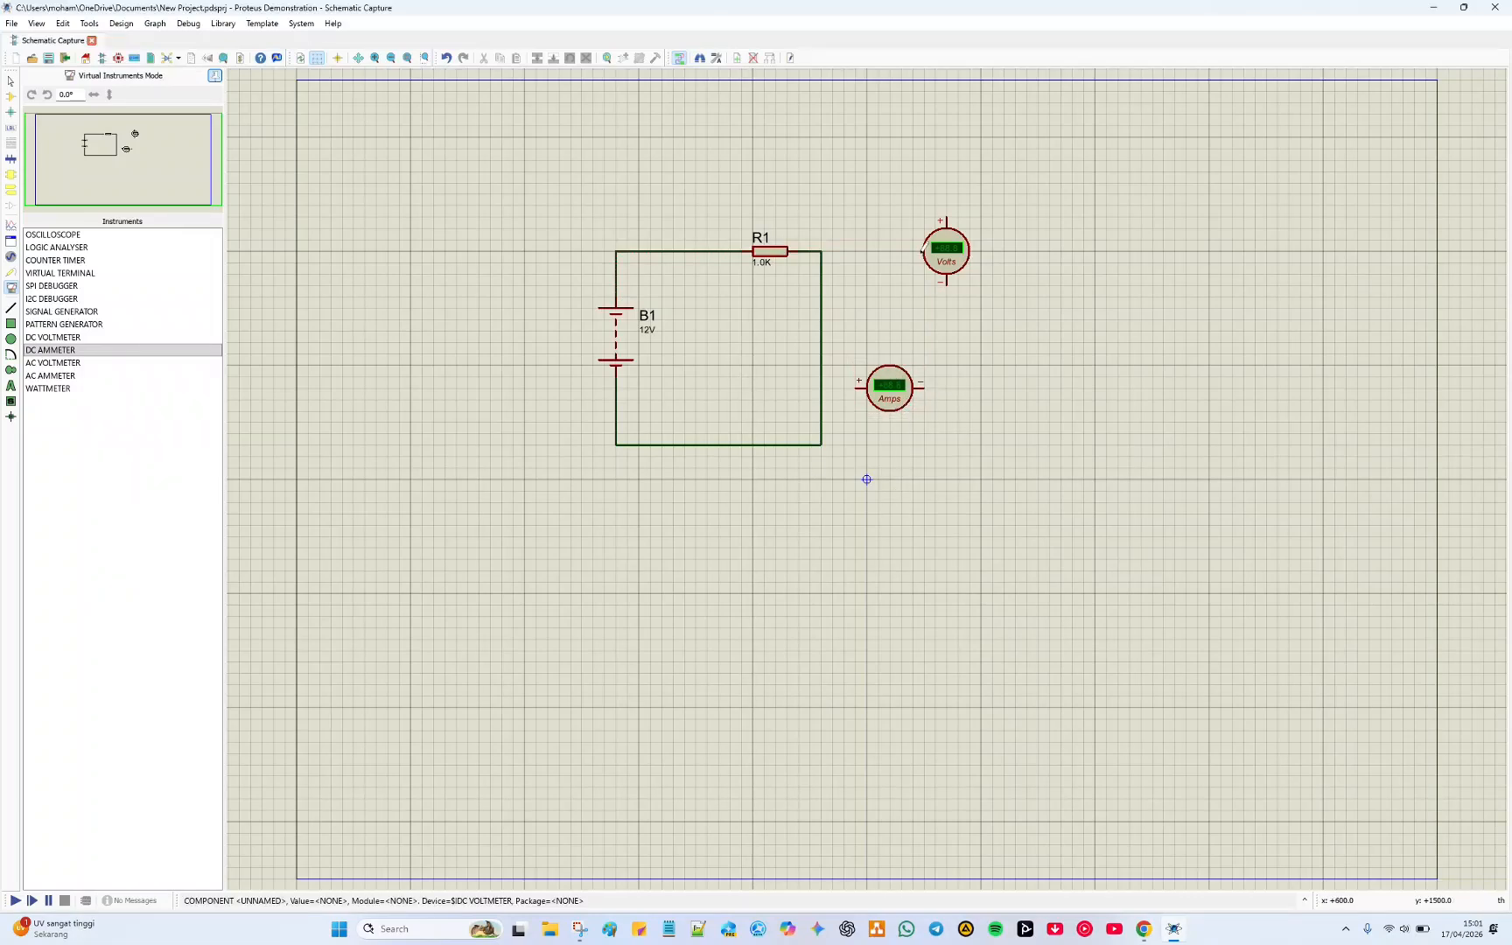
Move the DC voltmeter directly above R1 and rotate it anti-clockwise so its positive pin faces left
left_click_drag(937, 242, 753, 160)
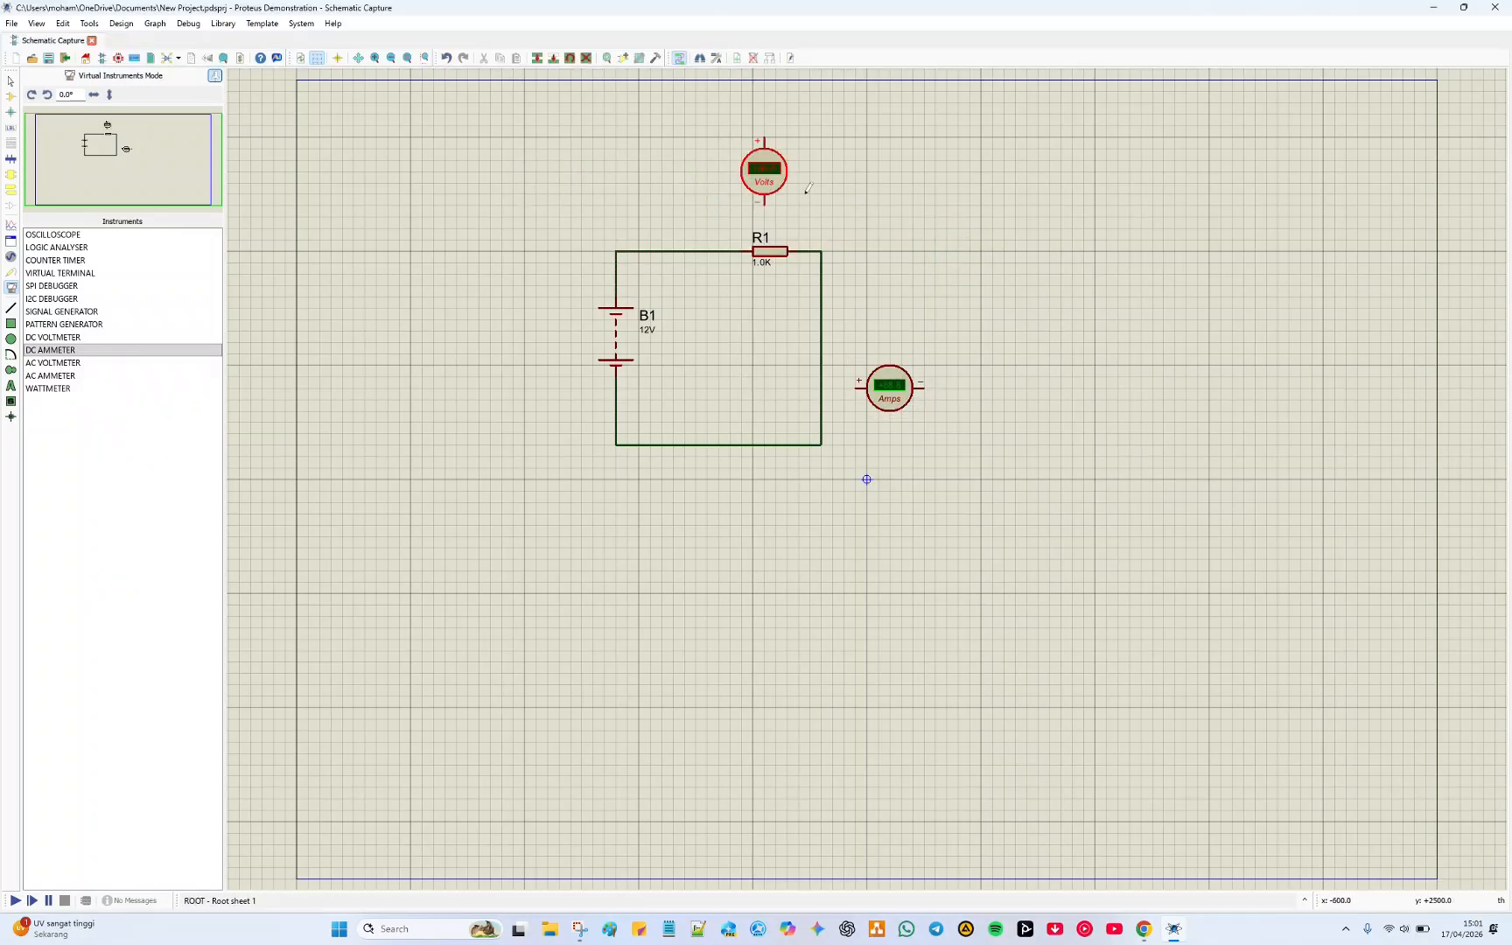
right_click(764, 175)
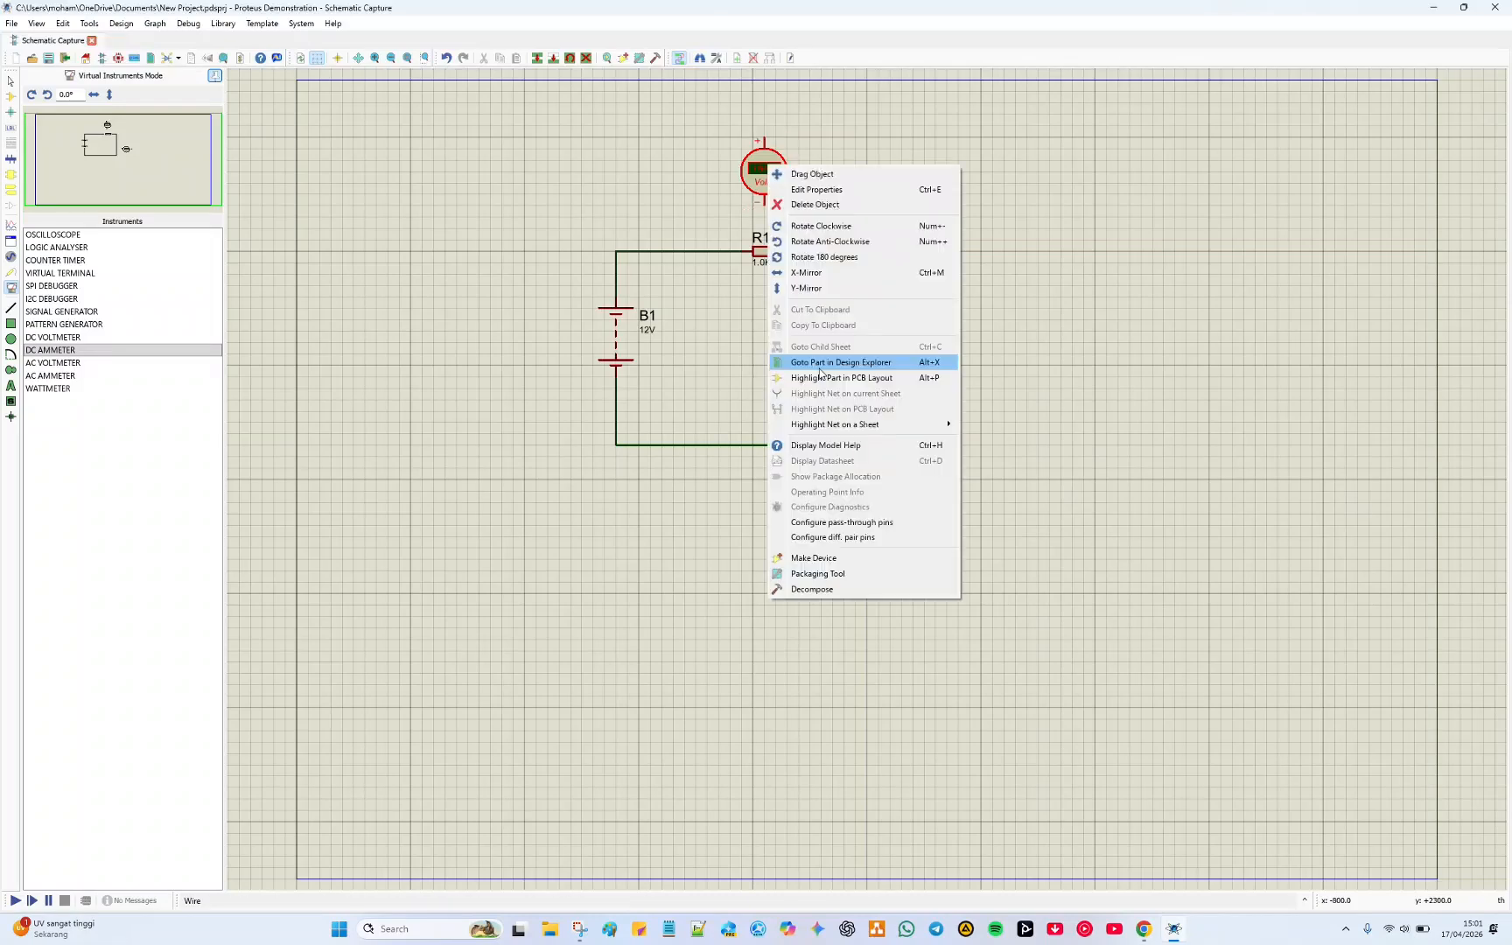
left_click(836, 240)
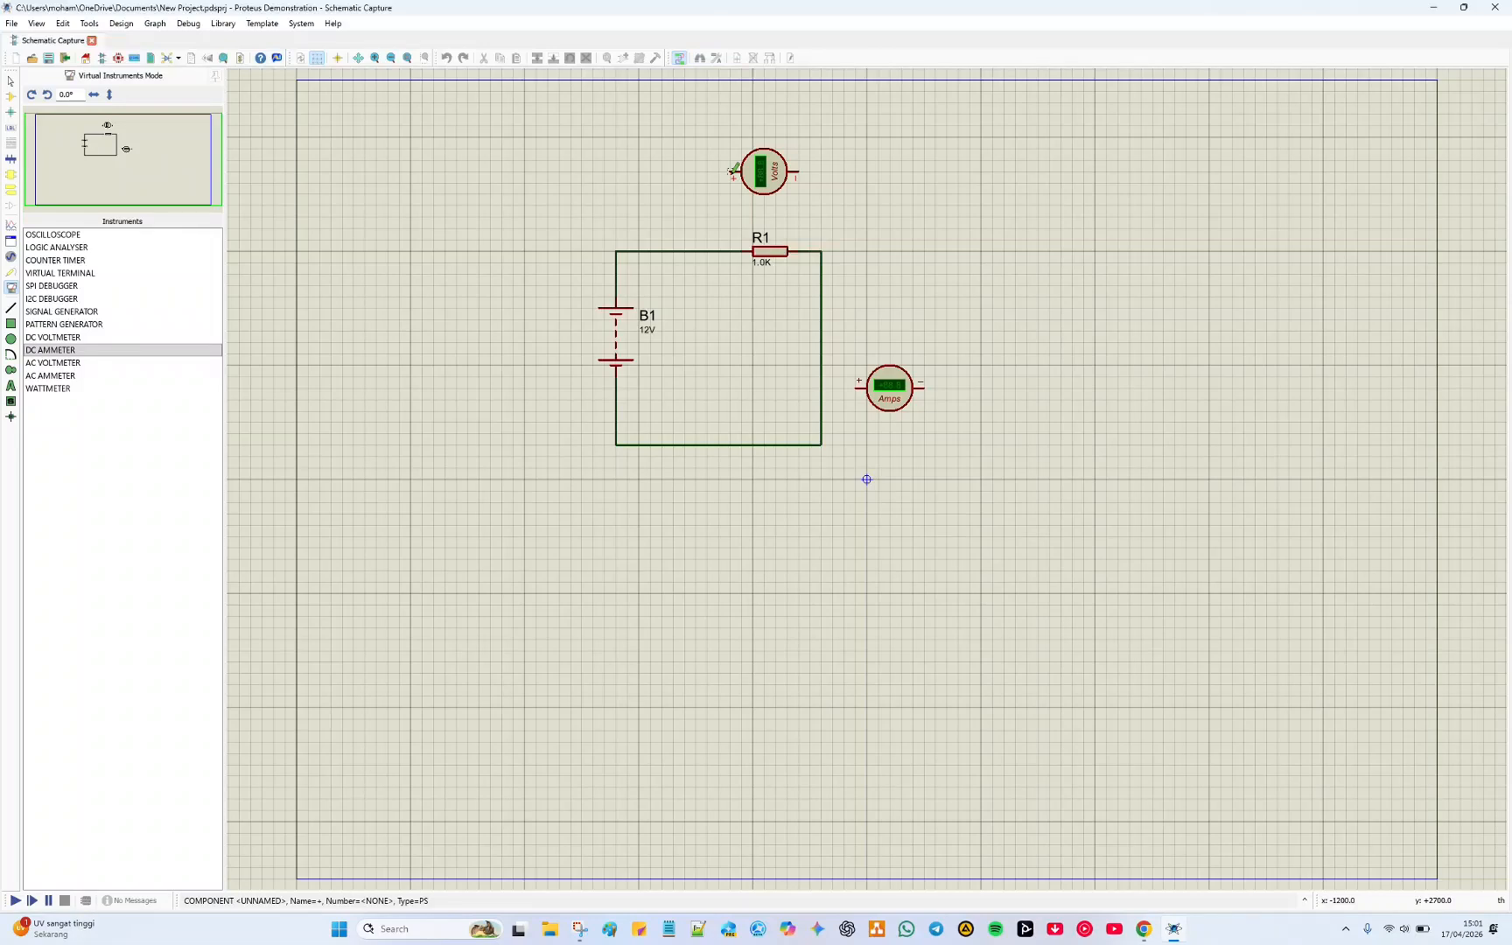
Wire the DC voltmeter in parallel with R1, its positive pin to the resistor's left side and its negative pin to the right
left_click(731, 172)
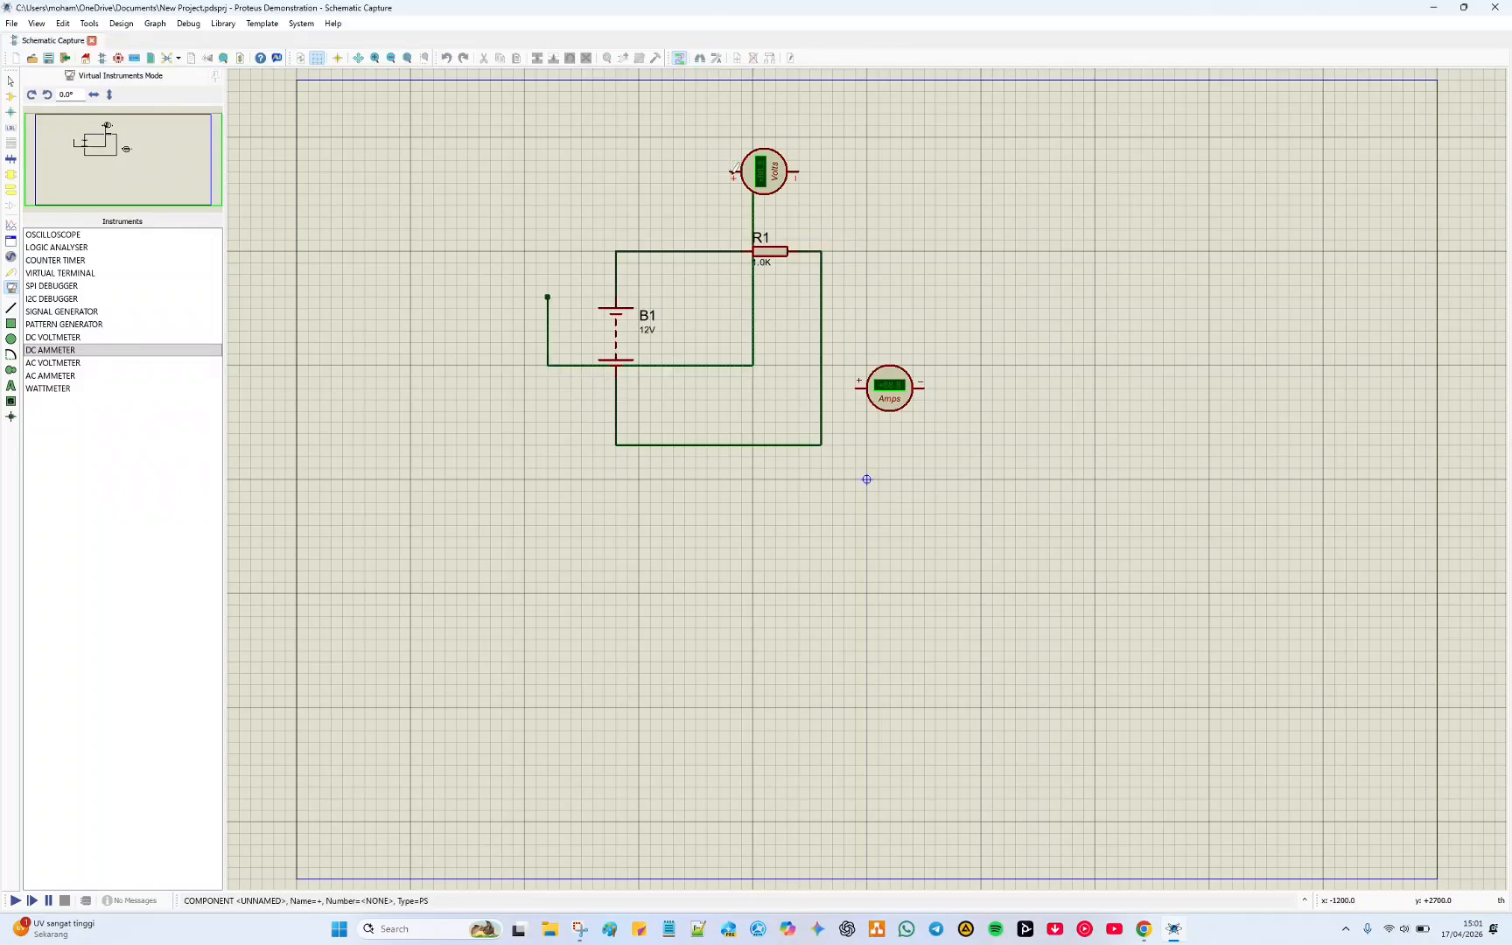
left_click(731, 172)
left_click(718, 251)
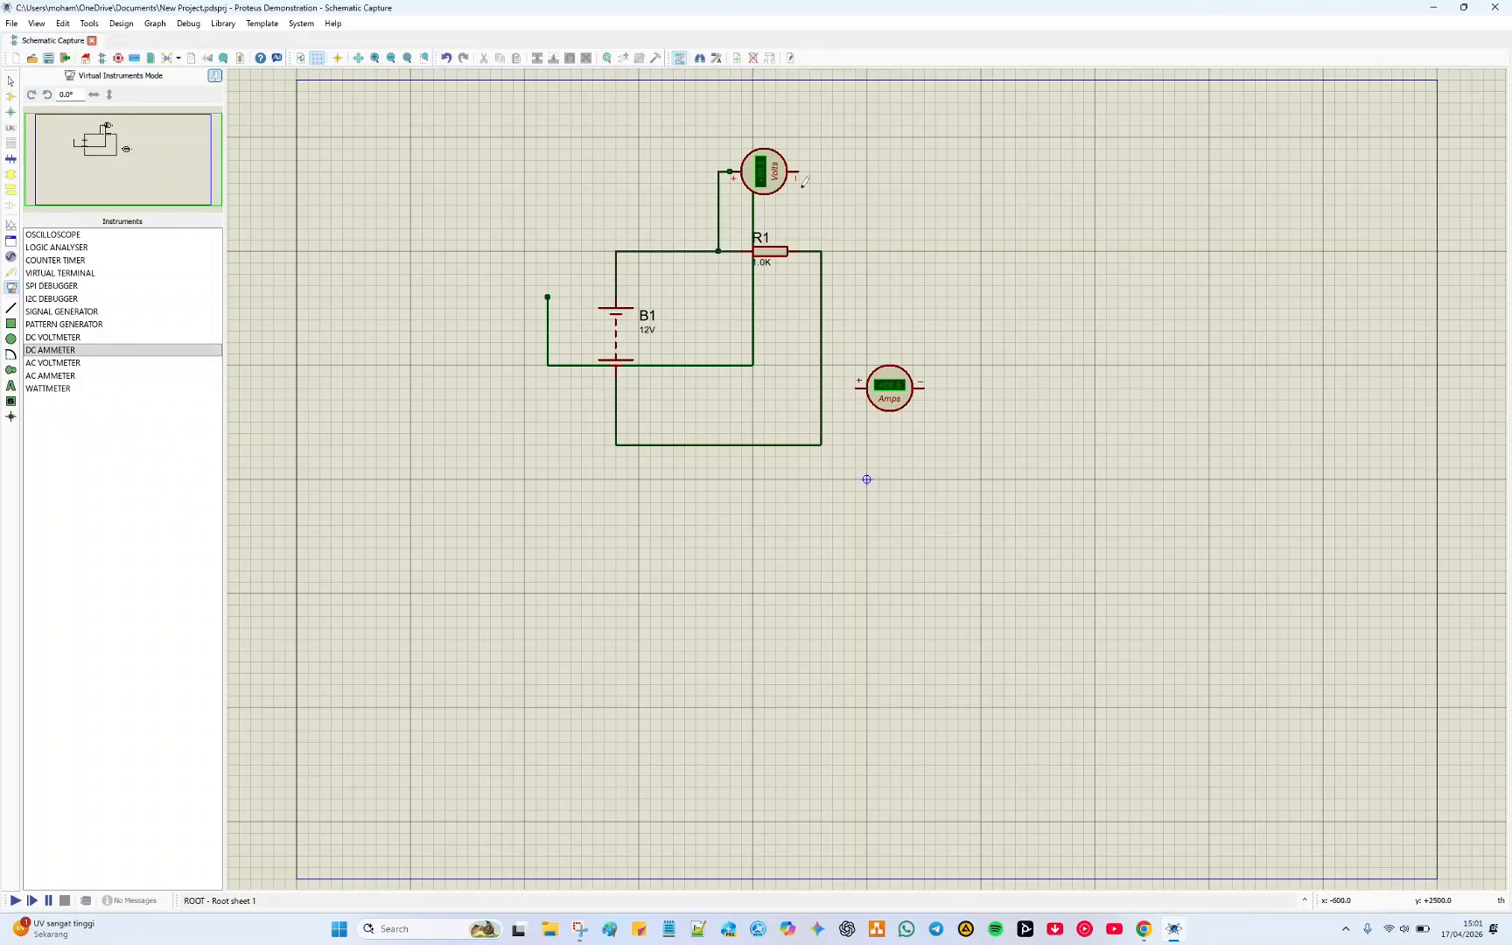
left_click(809, 173)
left_click(810, 251)
Delete the stray wire that runs from the voltmeter through the loop to a loose end beside the battery
left_click(10, 81)
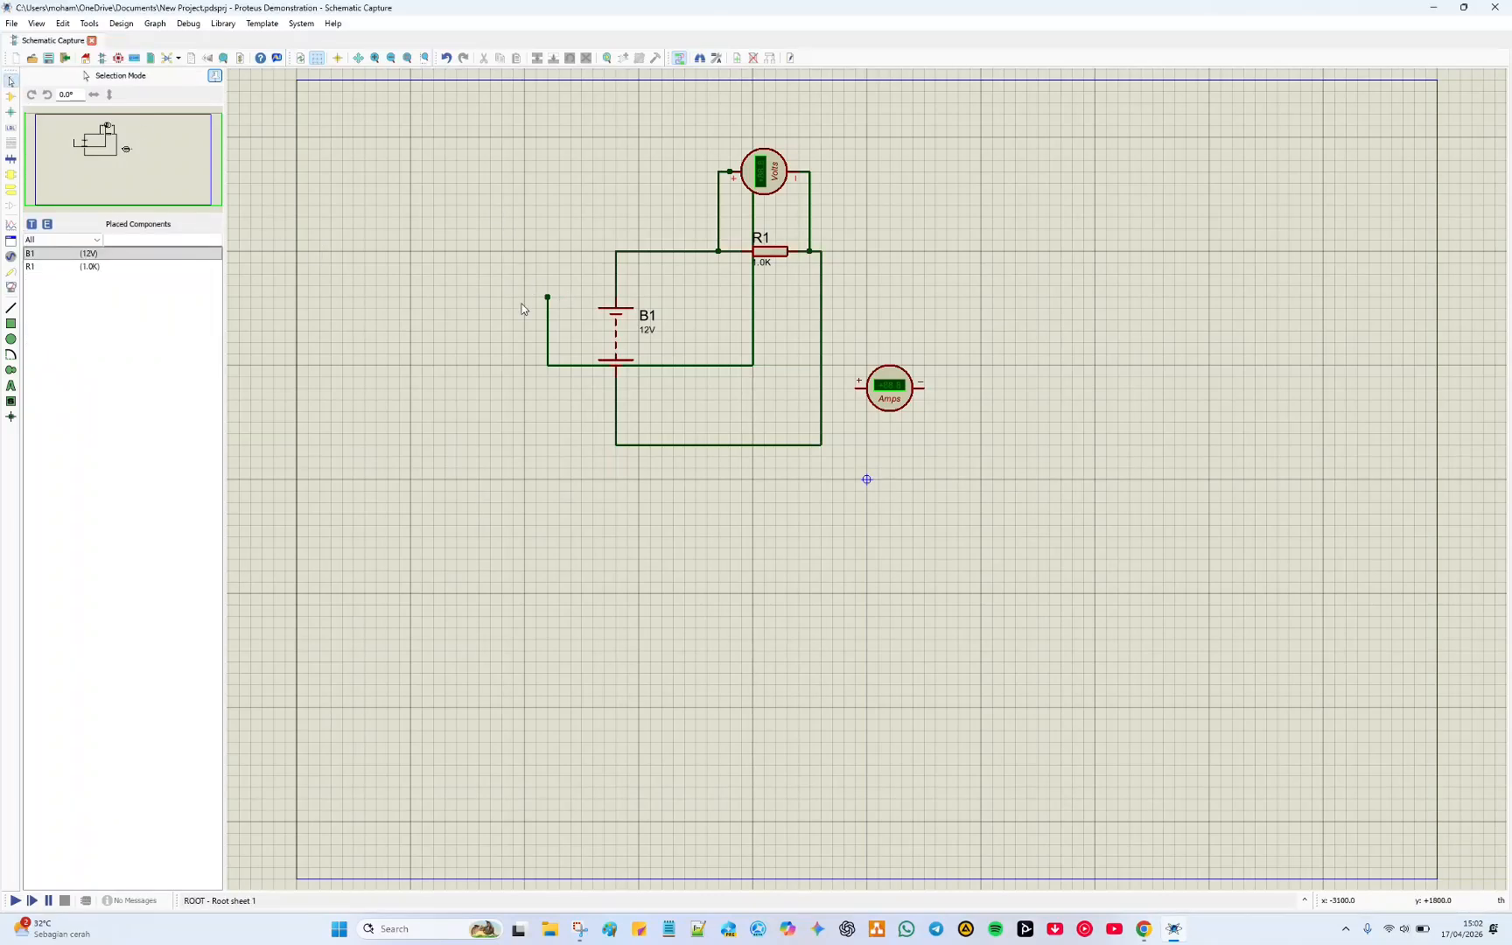
left_click(557, 365)
left_click(560, 372)
left_click(558, 365)
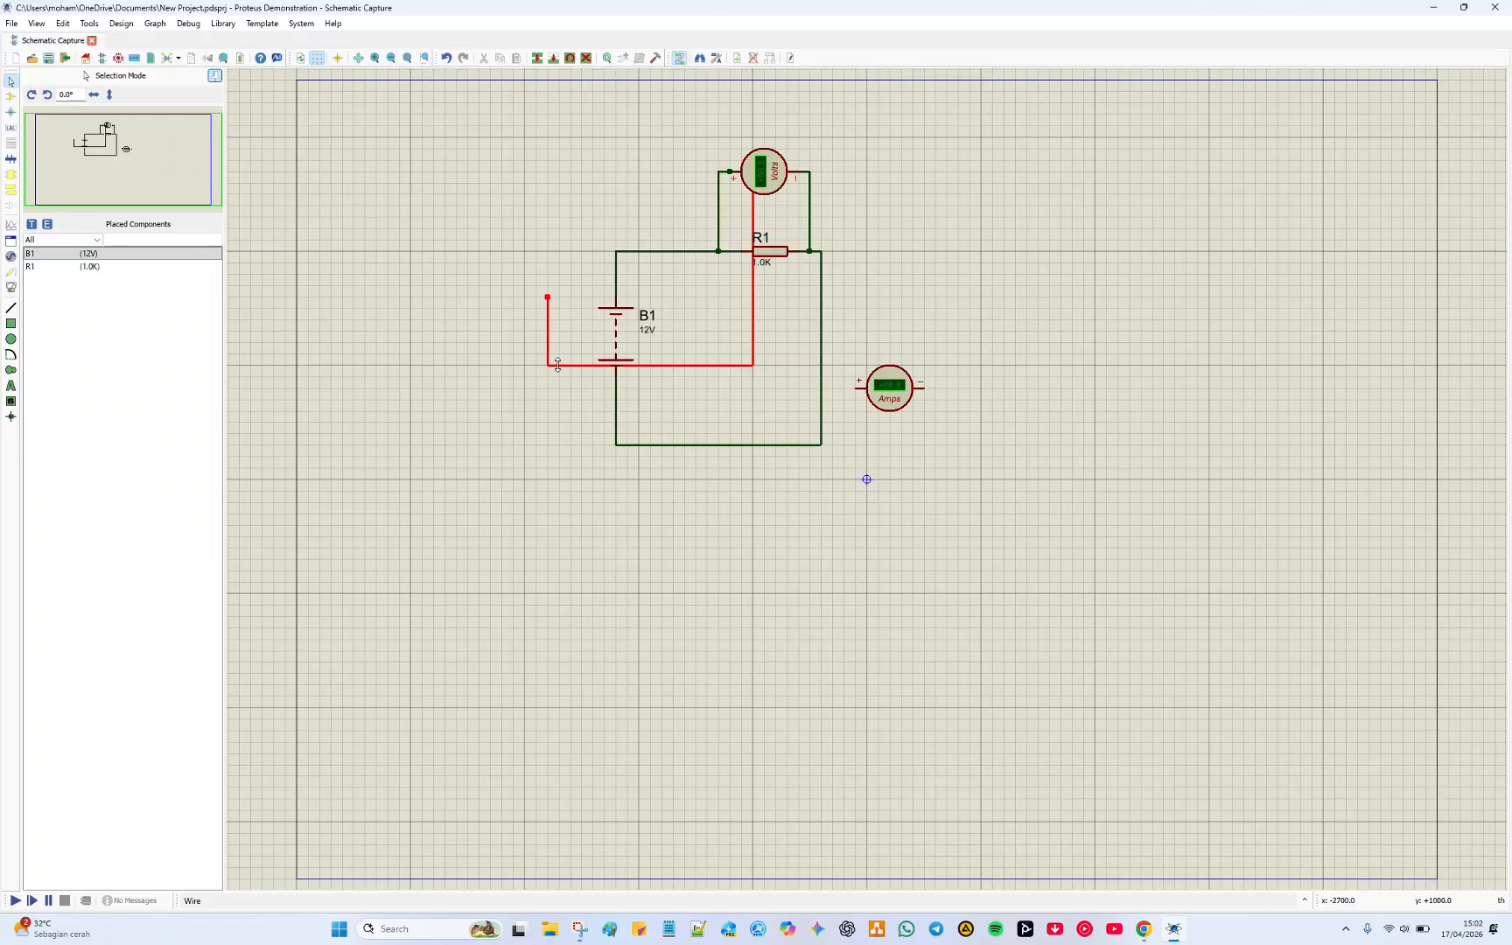
key("Delete")
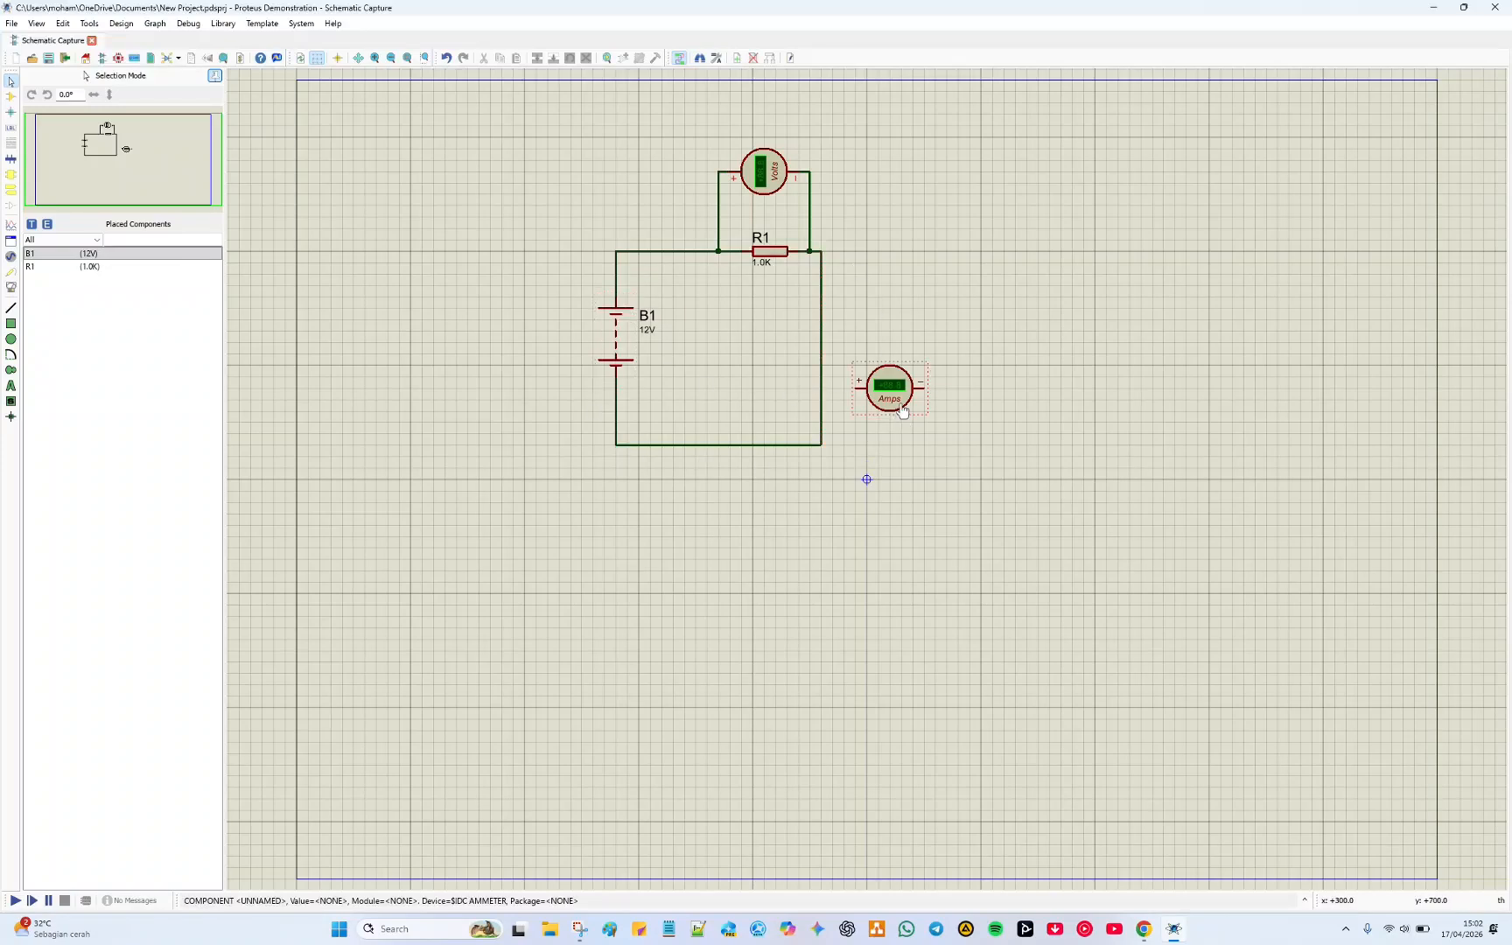
Delete the wire between the battery's positive terminal and R1's voltmeter junction, and move the DC ammeter into that gap
left_click_drag(884, 389, 609, 203)
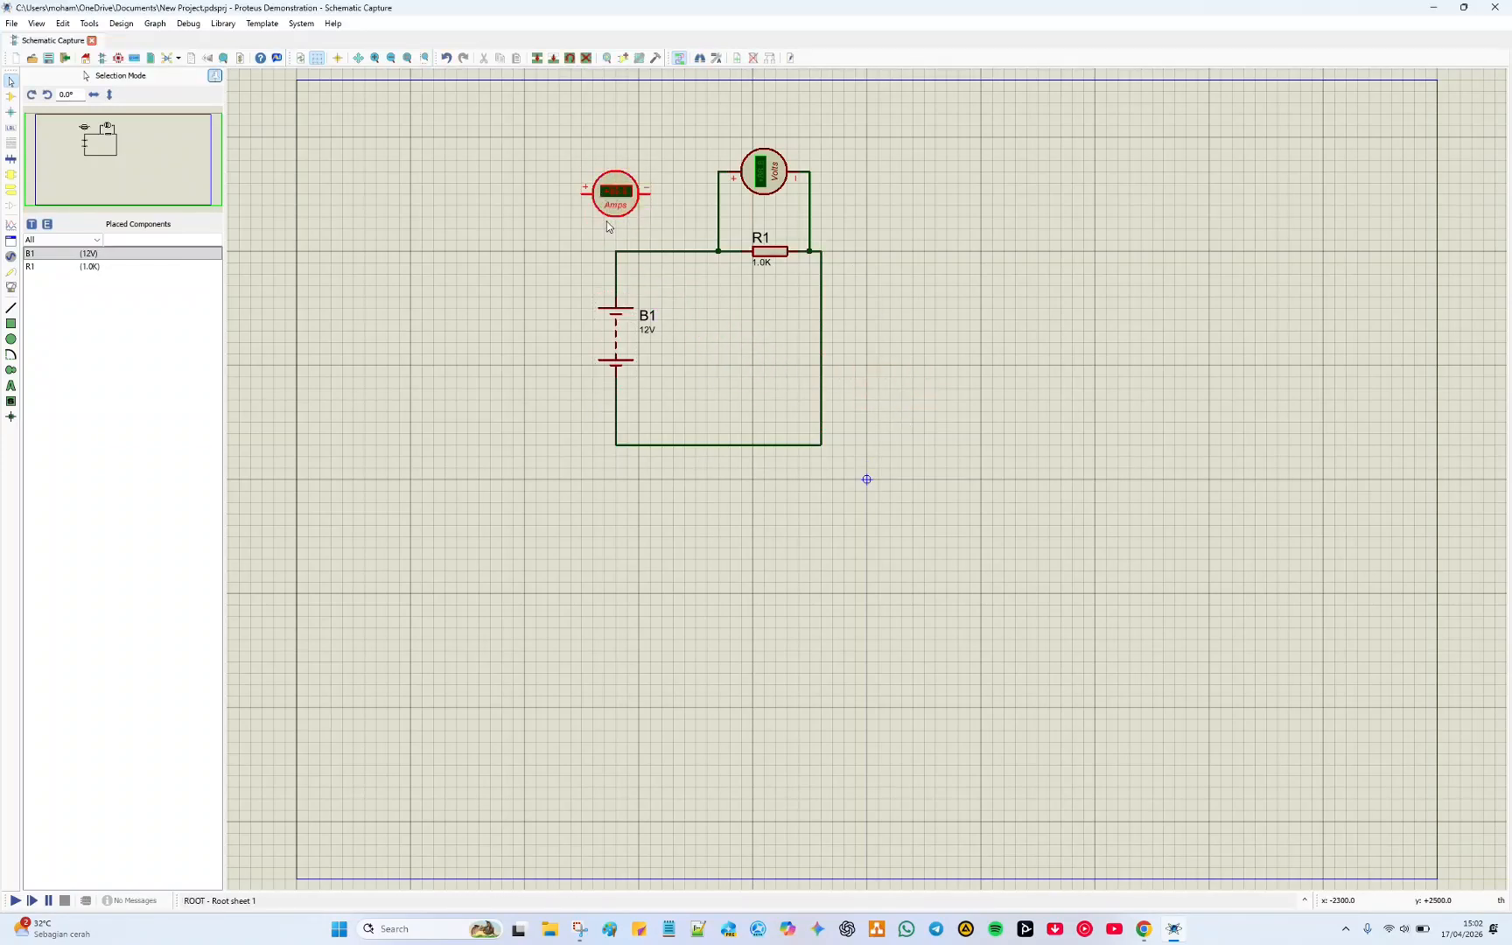
left_click(672, 256)
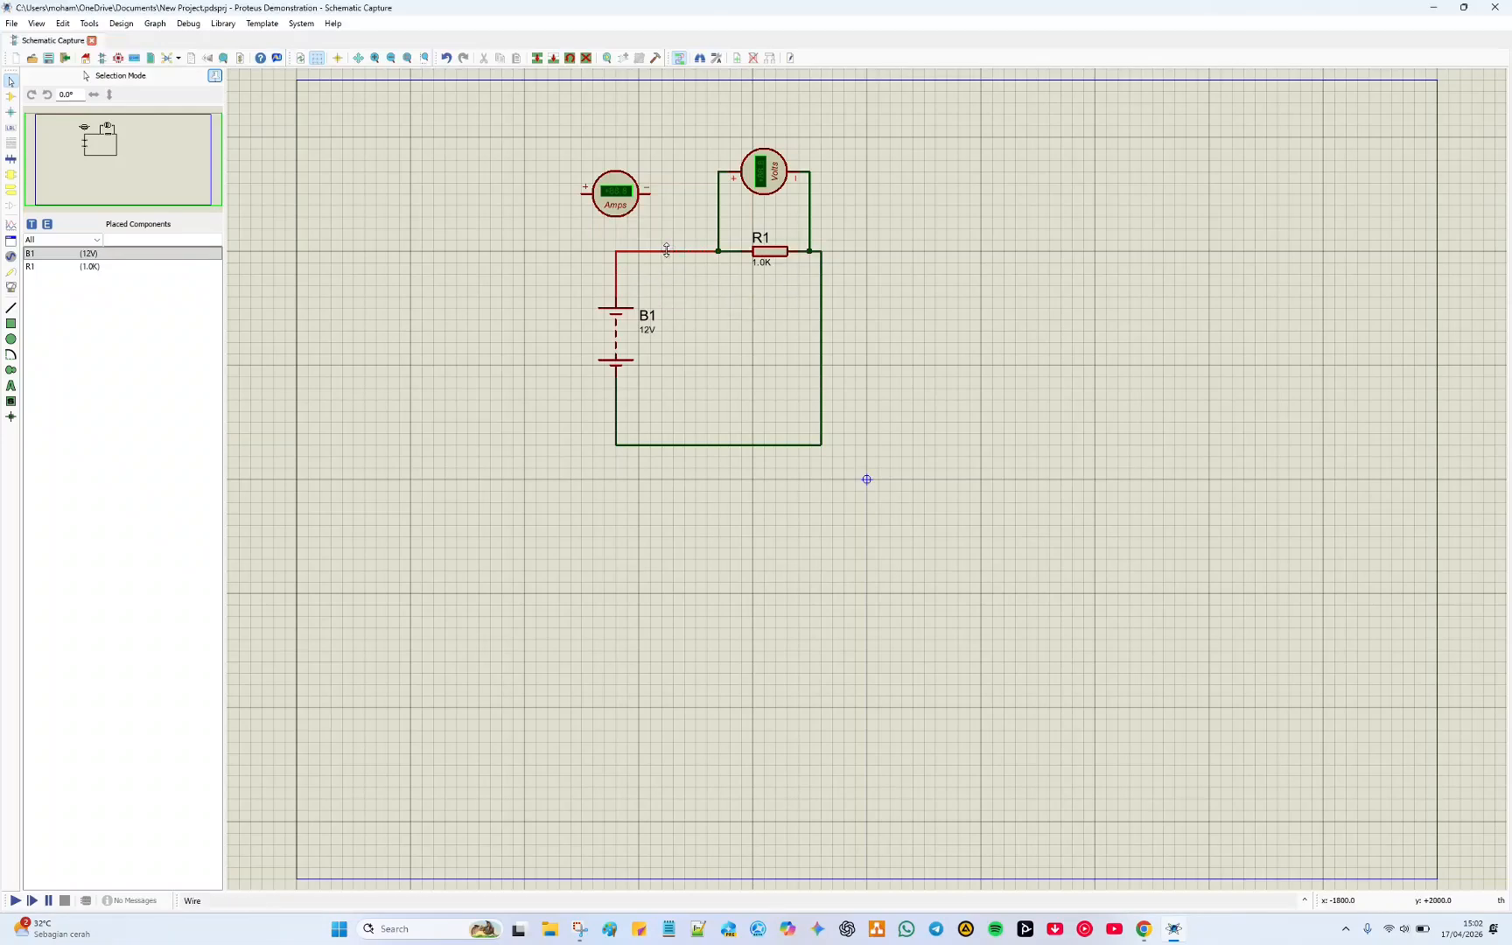
key("Delete")
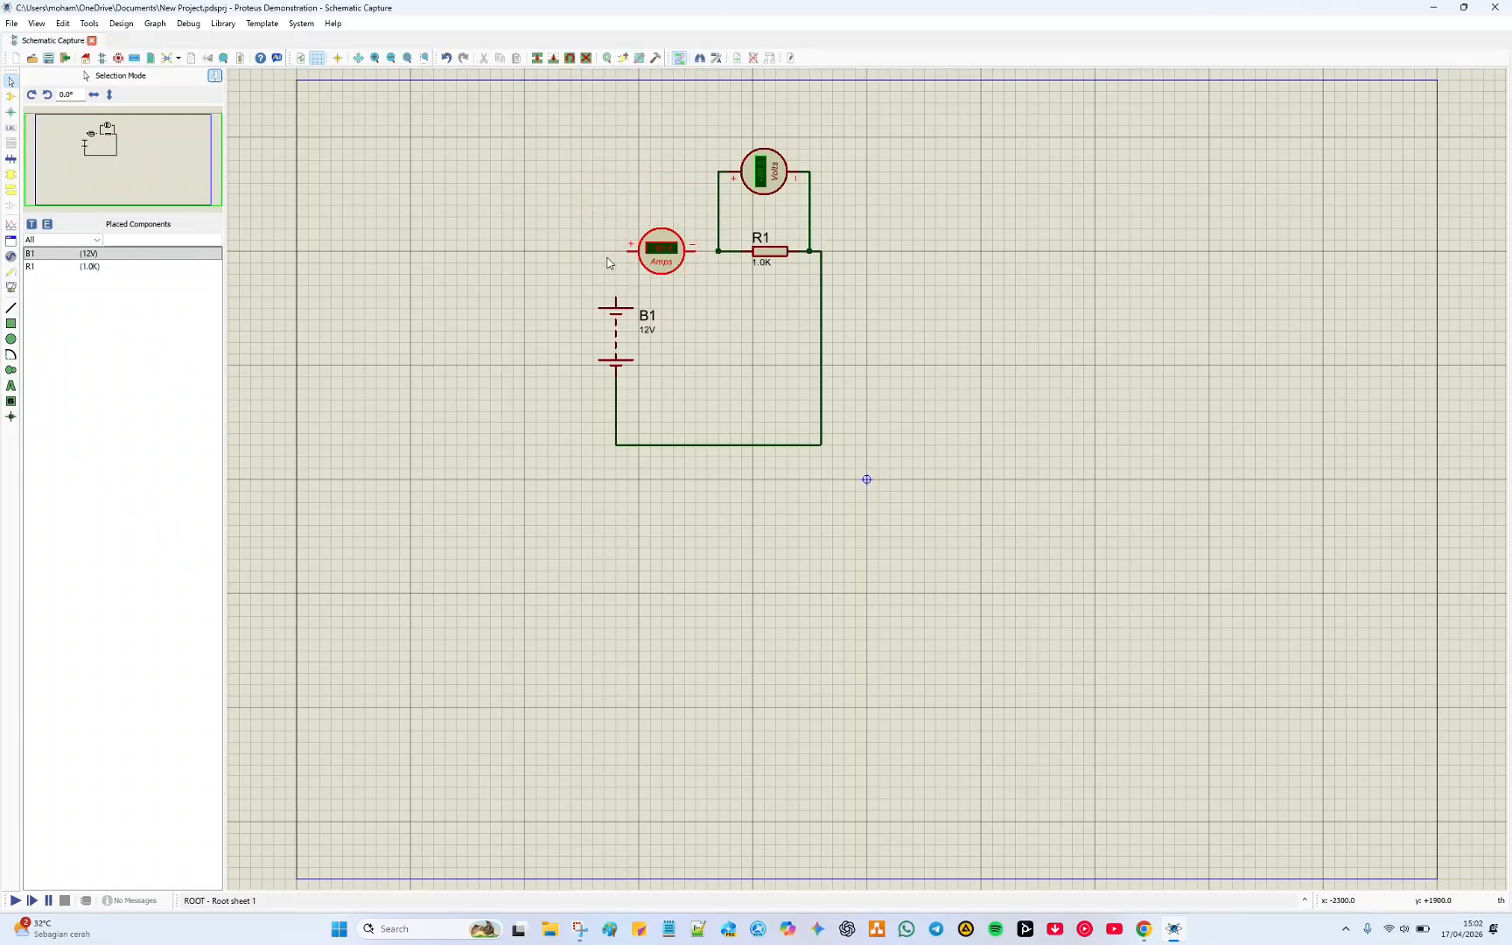
Wire the DC ammeter in series, its positive pin to the battery's positive terminal and its negative pin to R1's left junction
left_click(621, 246)
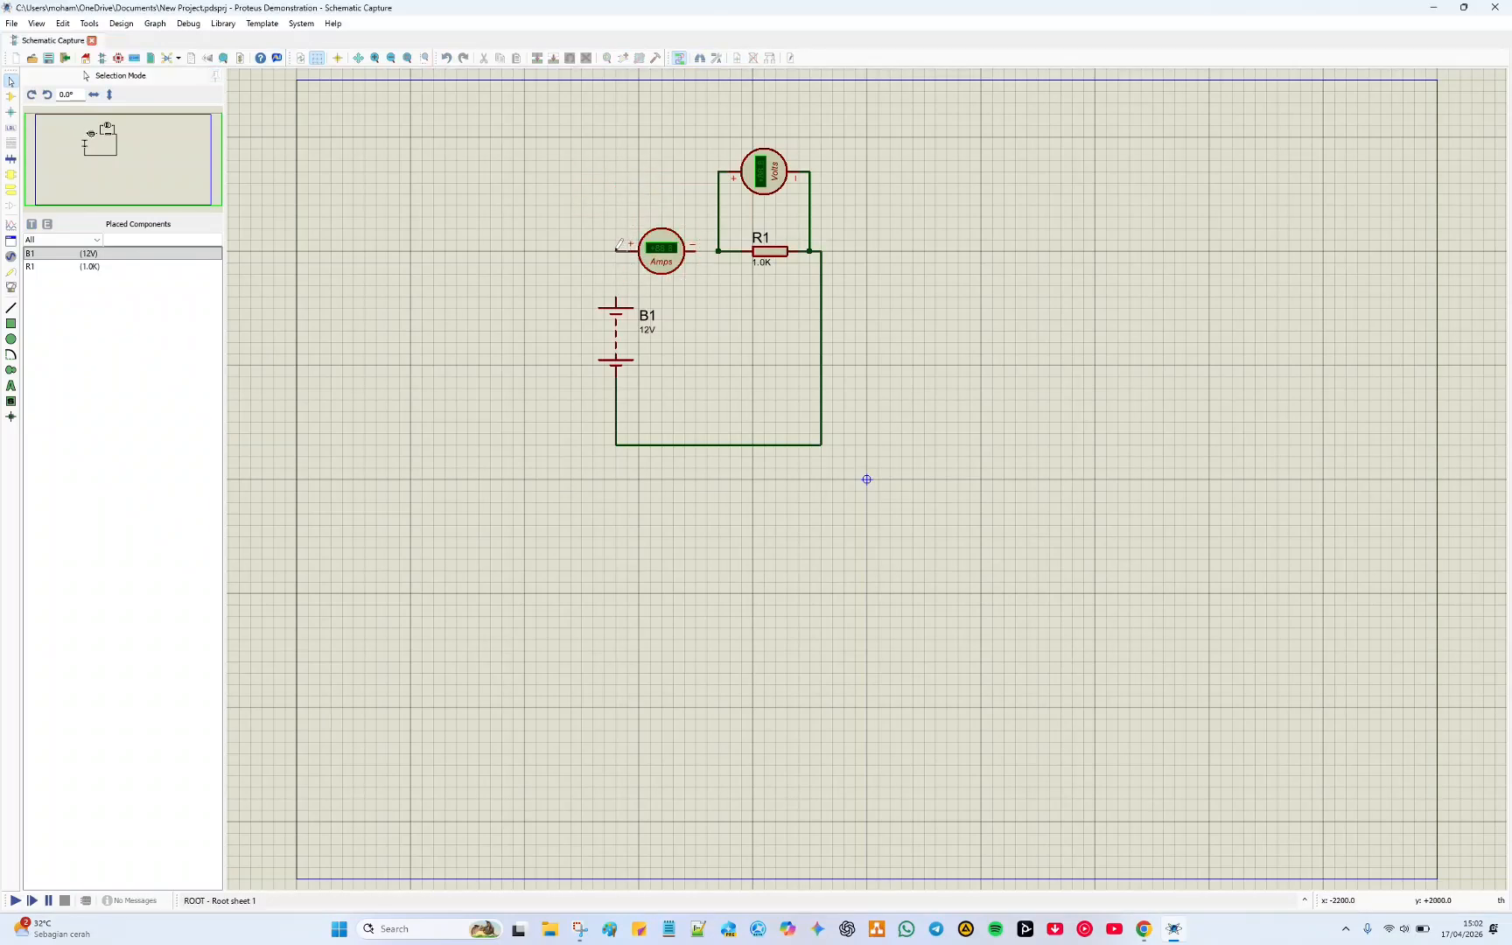
left_click(617, 298)
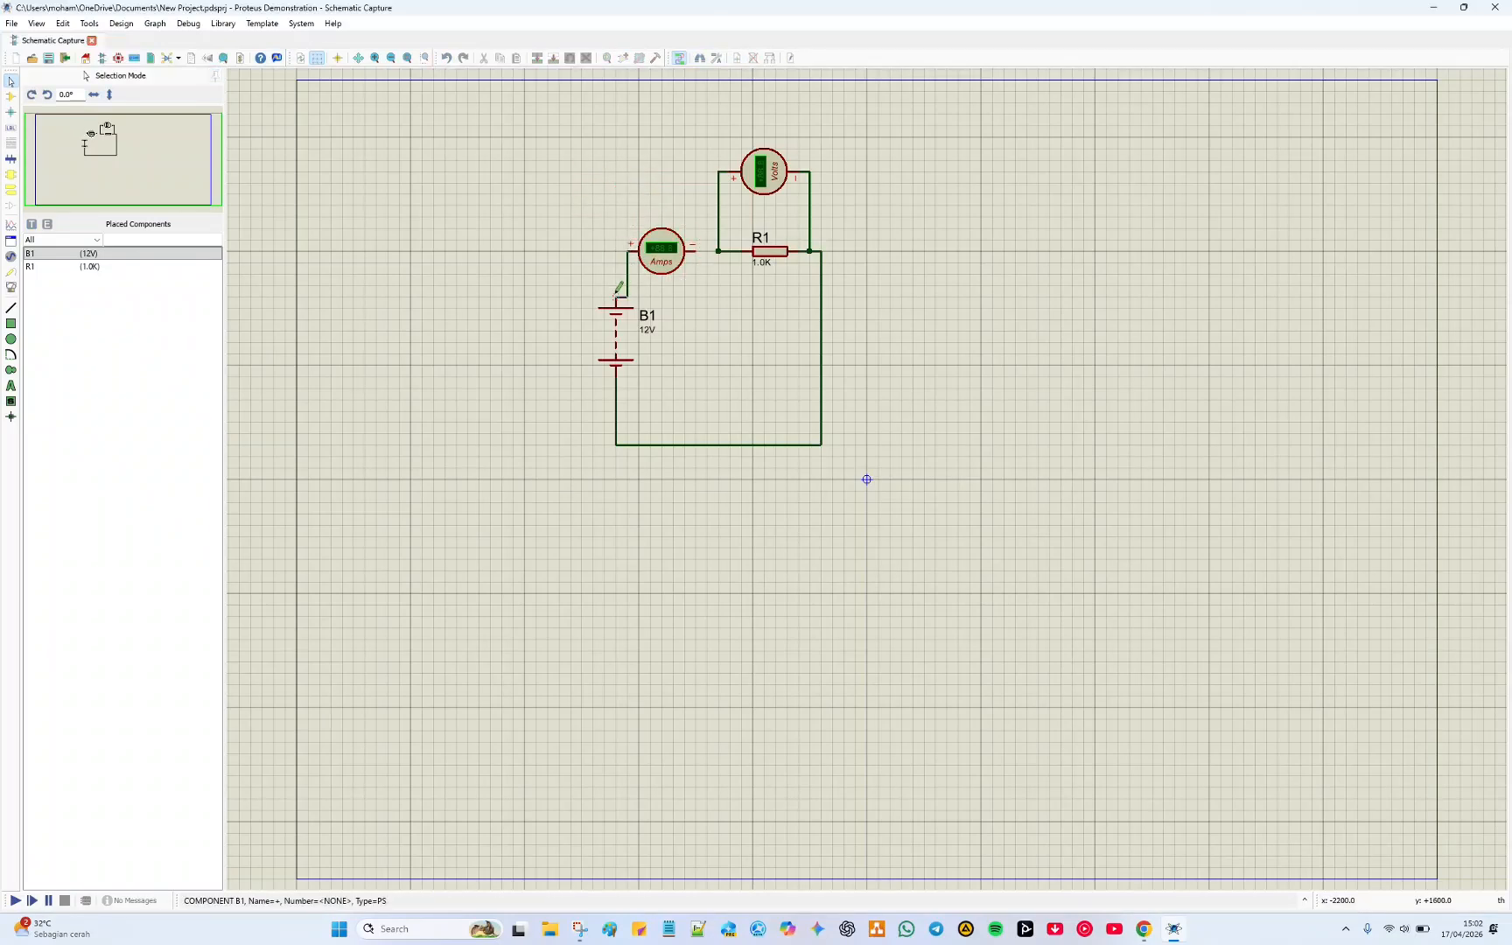
left_click(720, 250)
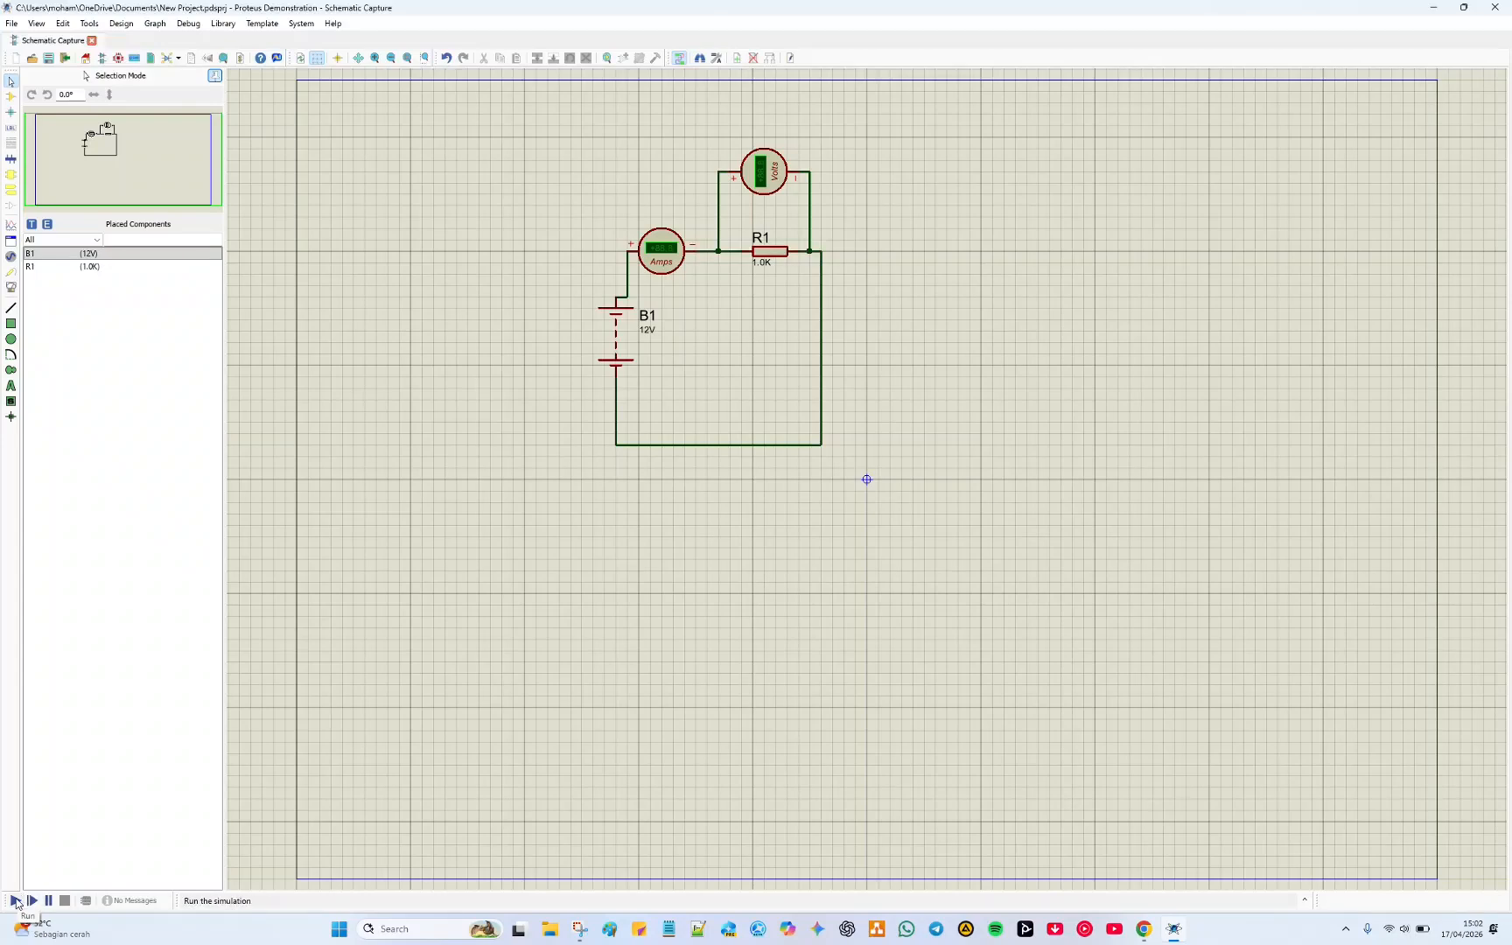
left_click(192, 25)
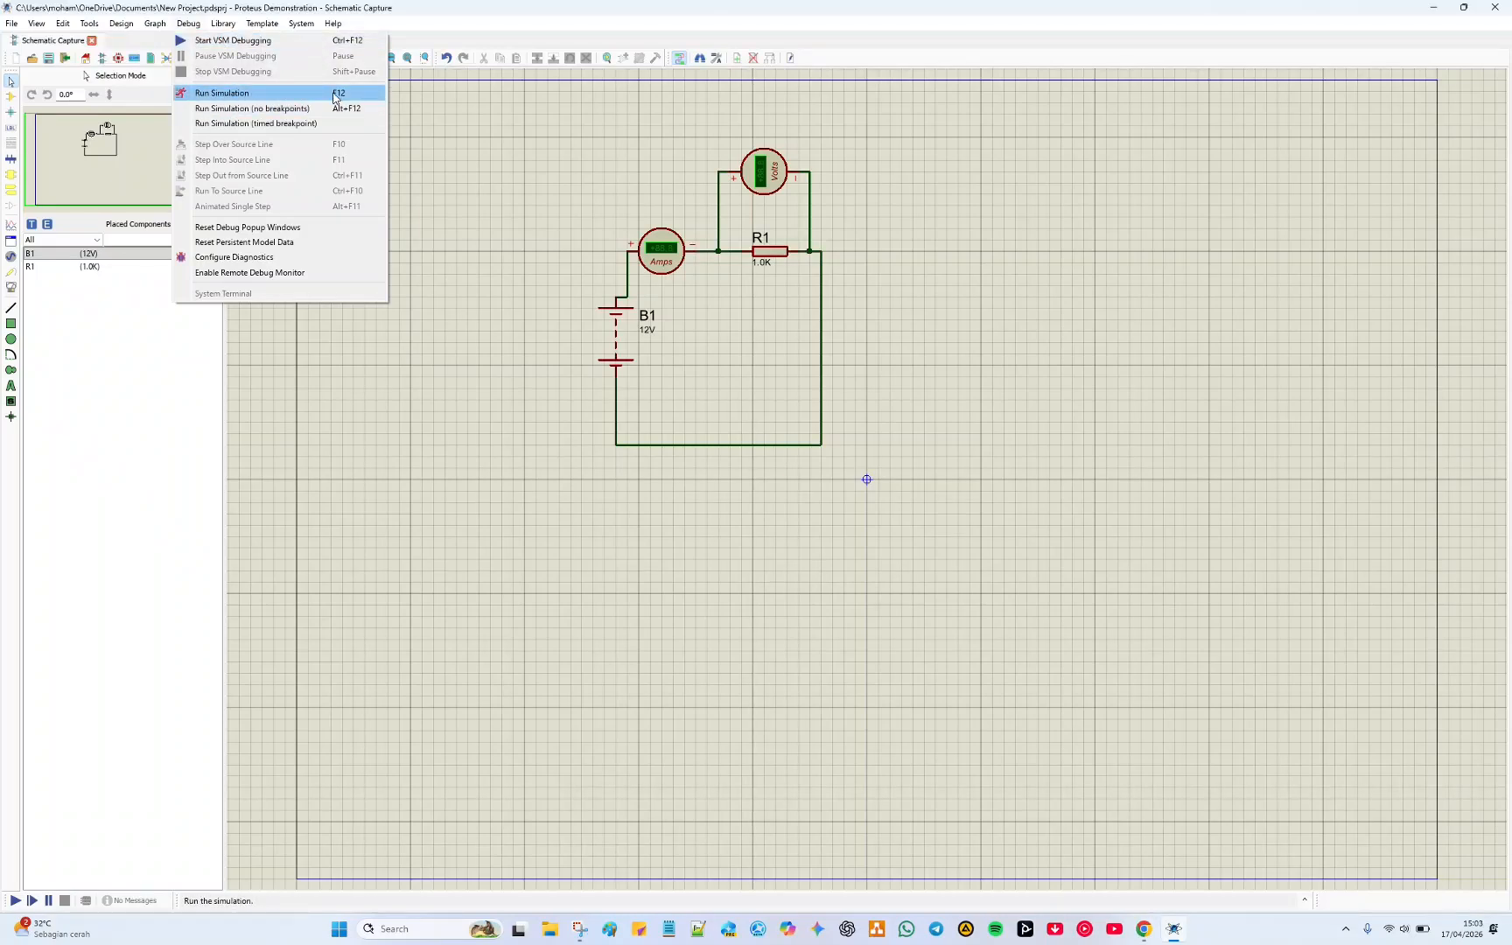
left_click(530, 234)
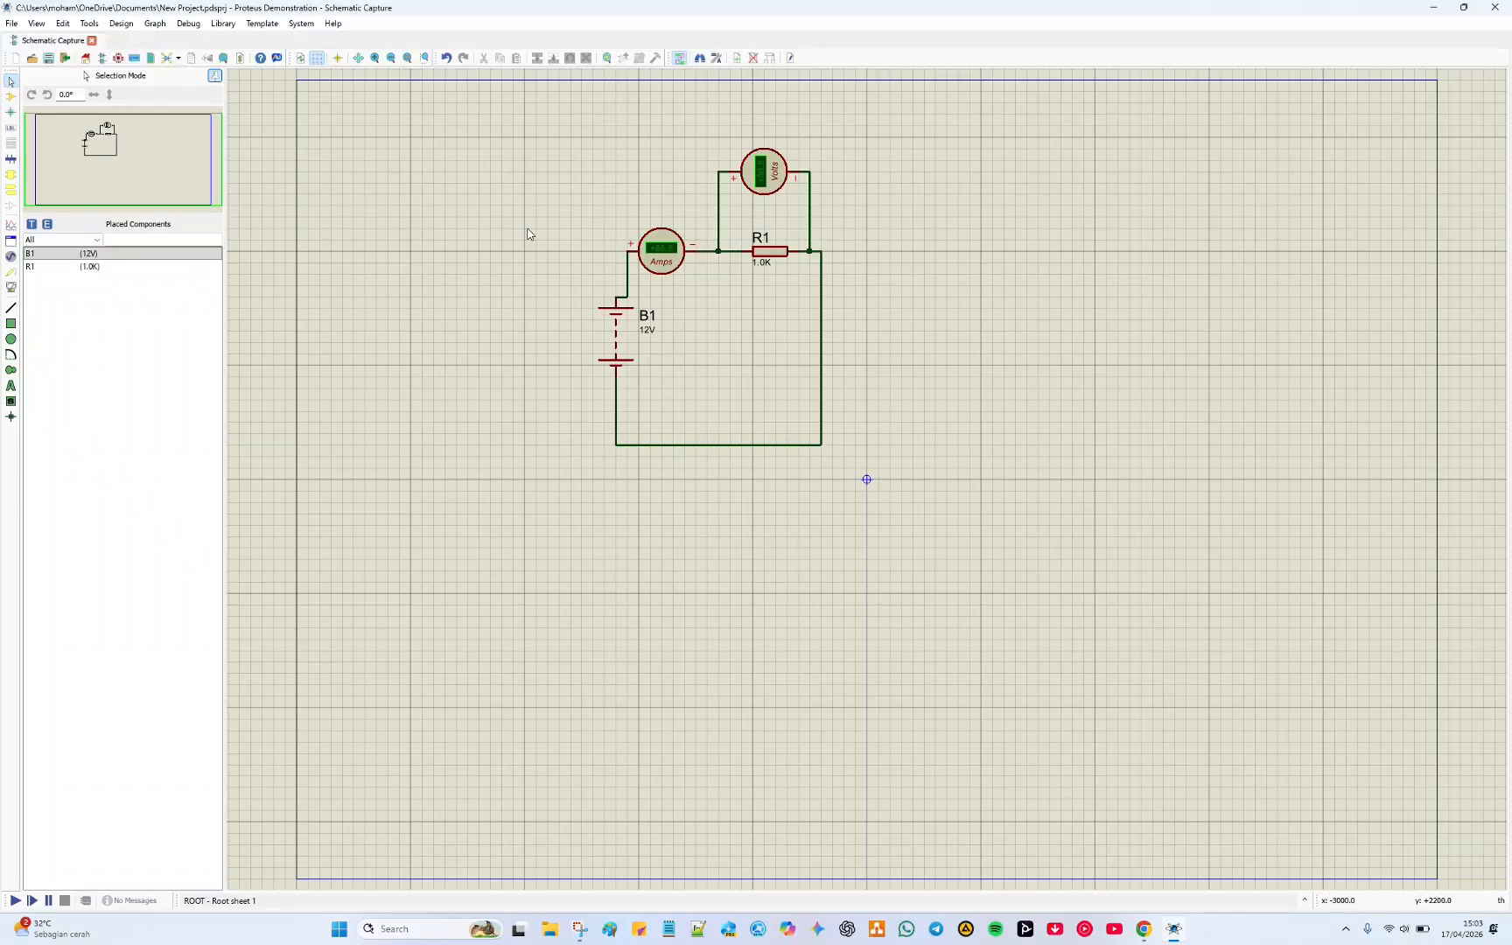
key("super+shift+s")
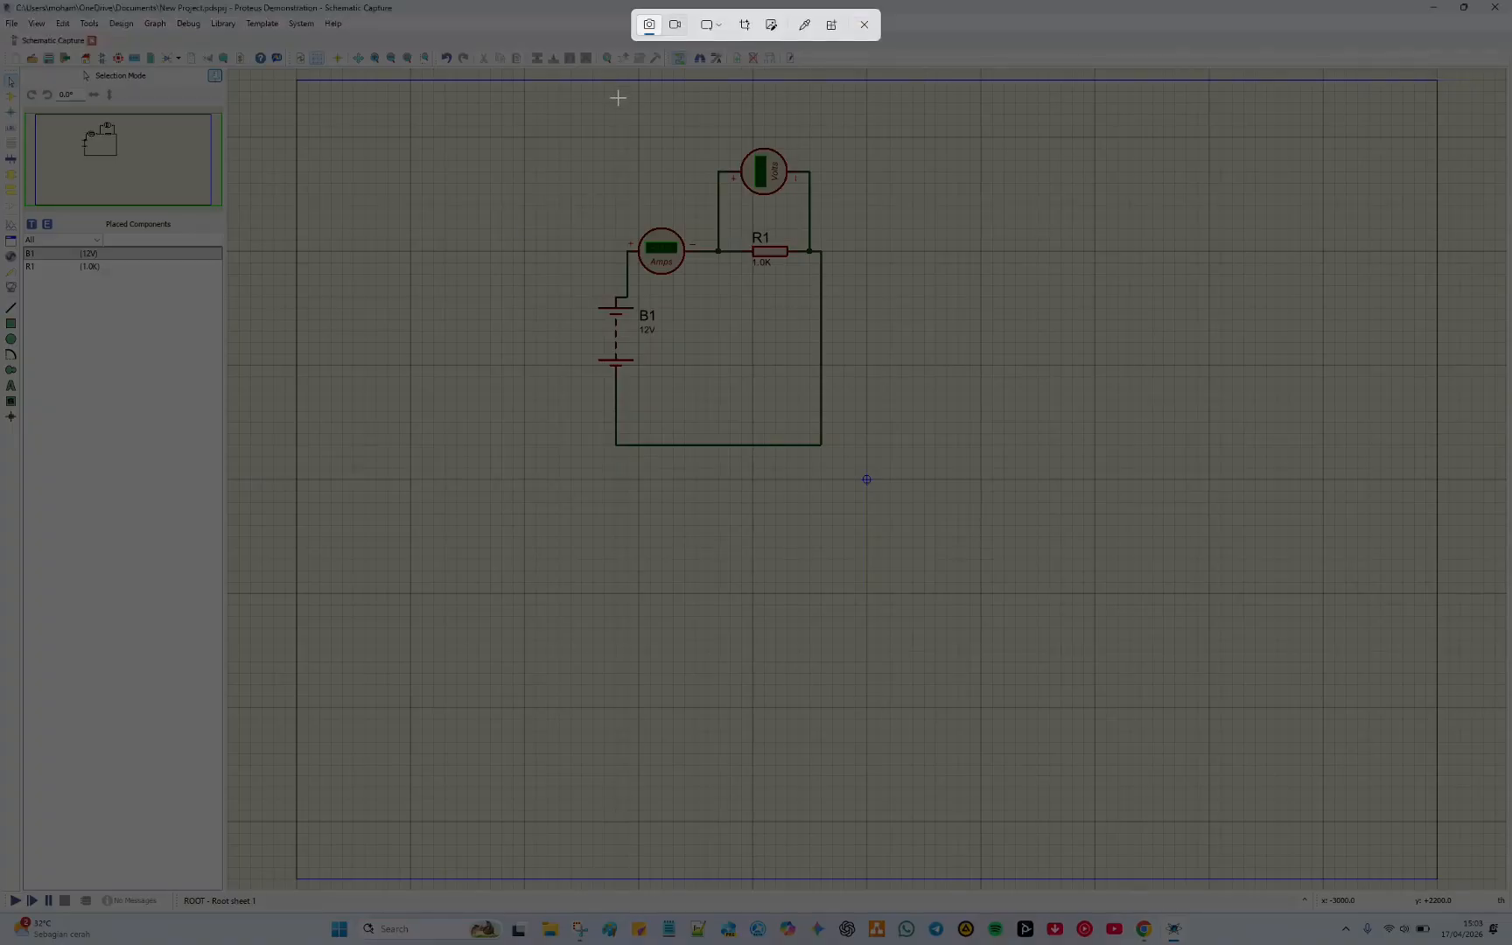
left_click(868, 29)
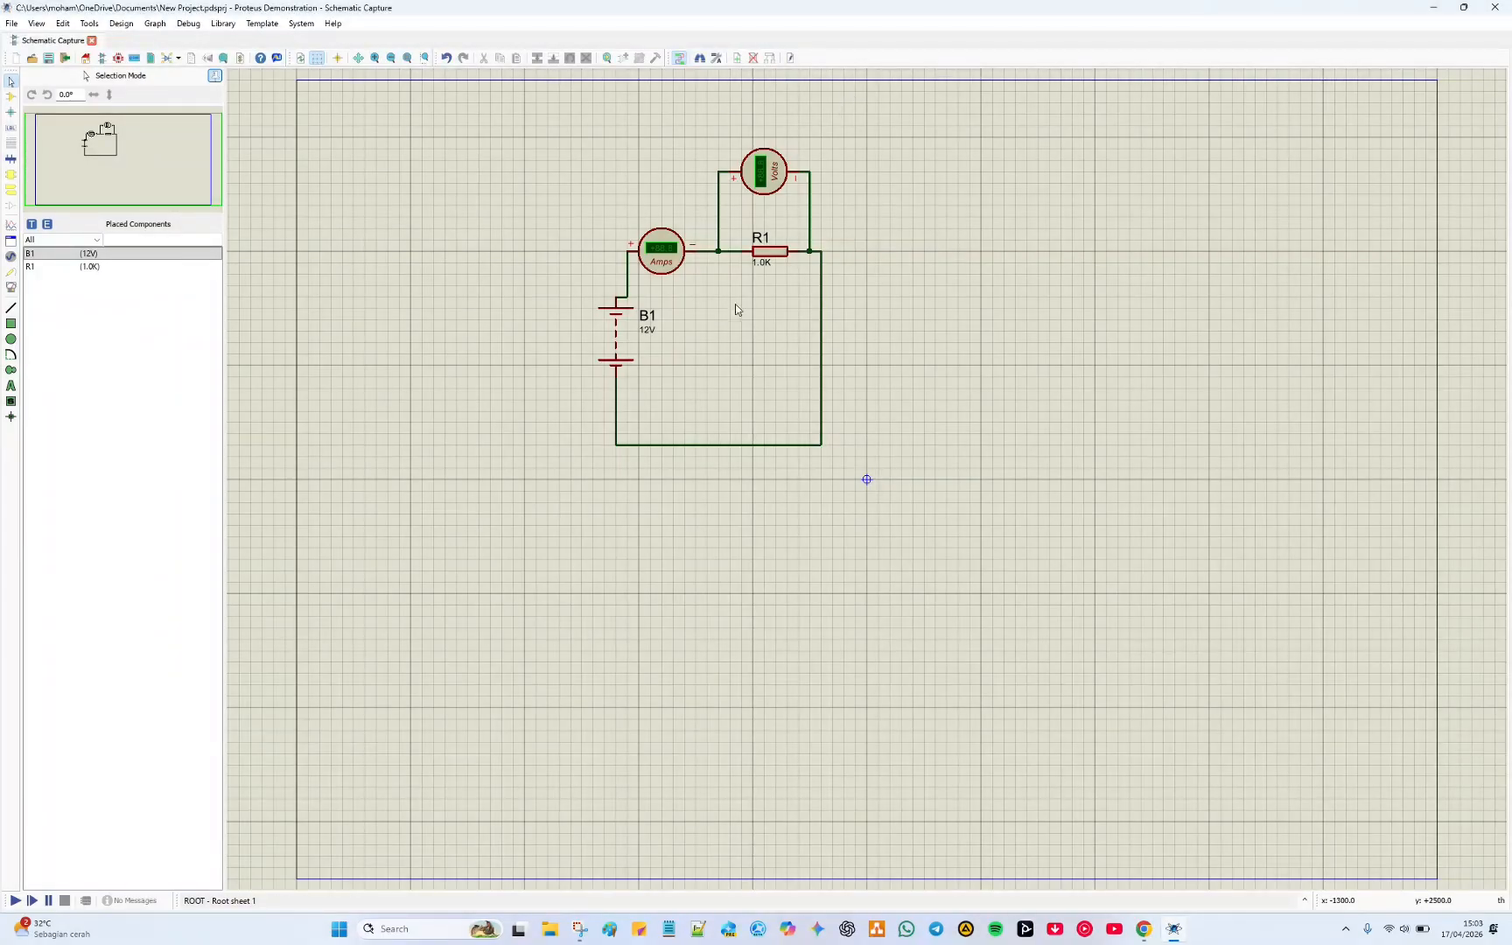
Run the circuit simulation, read the voltmeter and ammeter, and stop the simulation
left_click(15, 901)
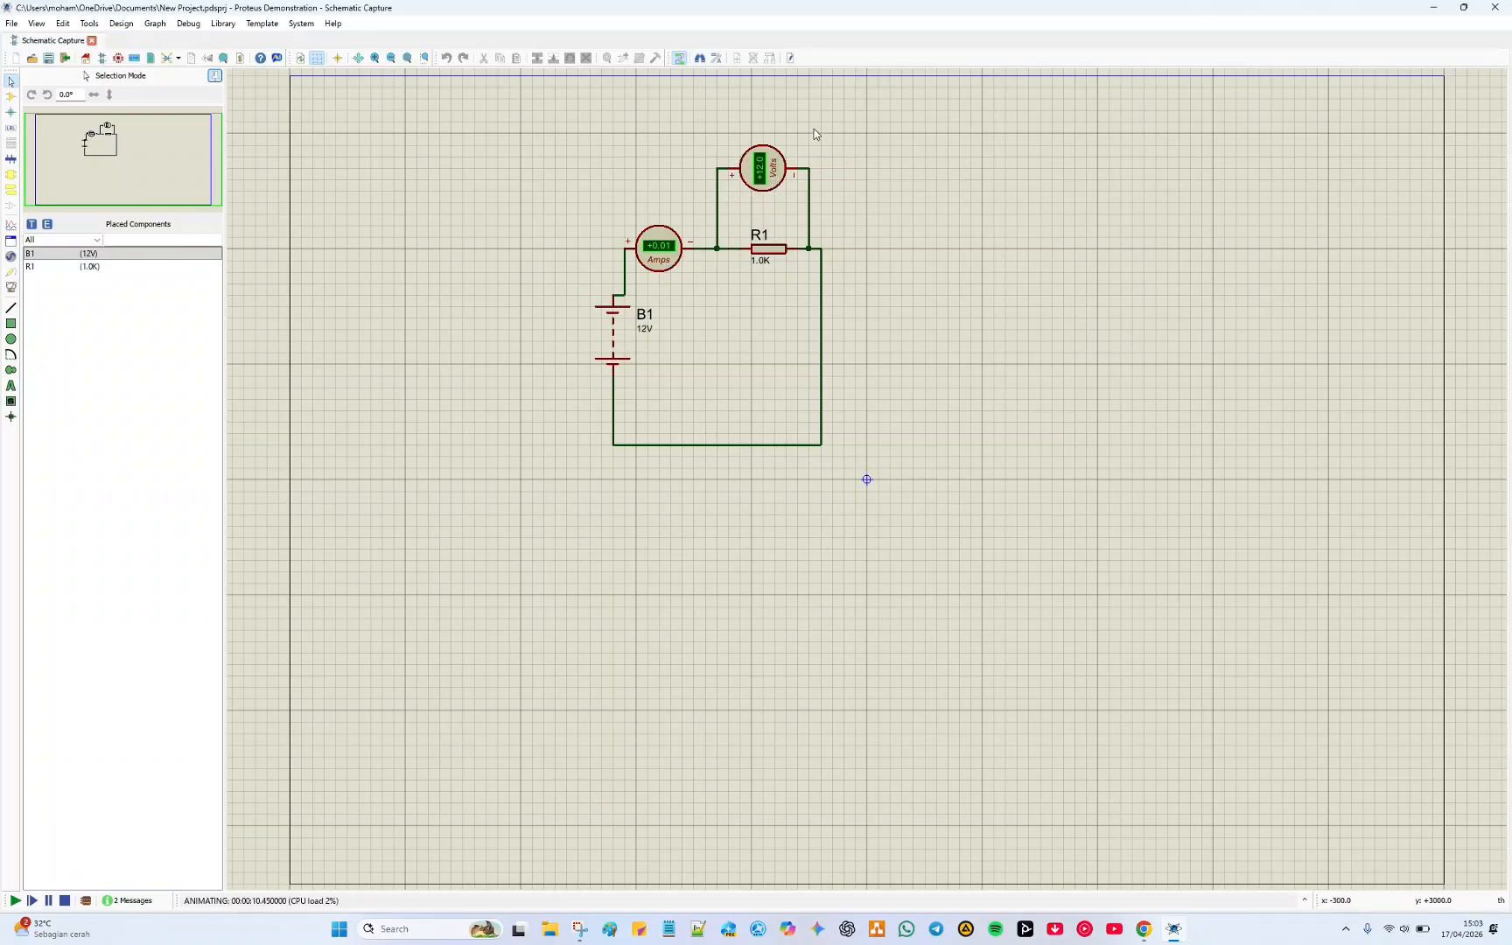
left_click(65, 900)
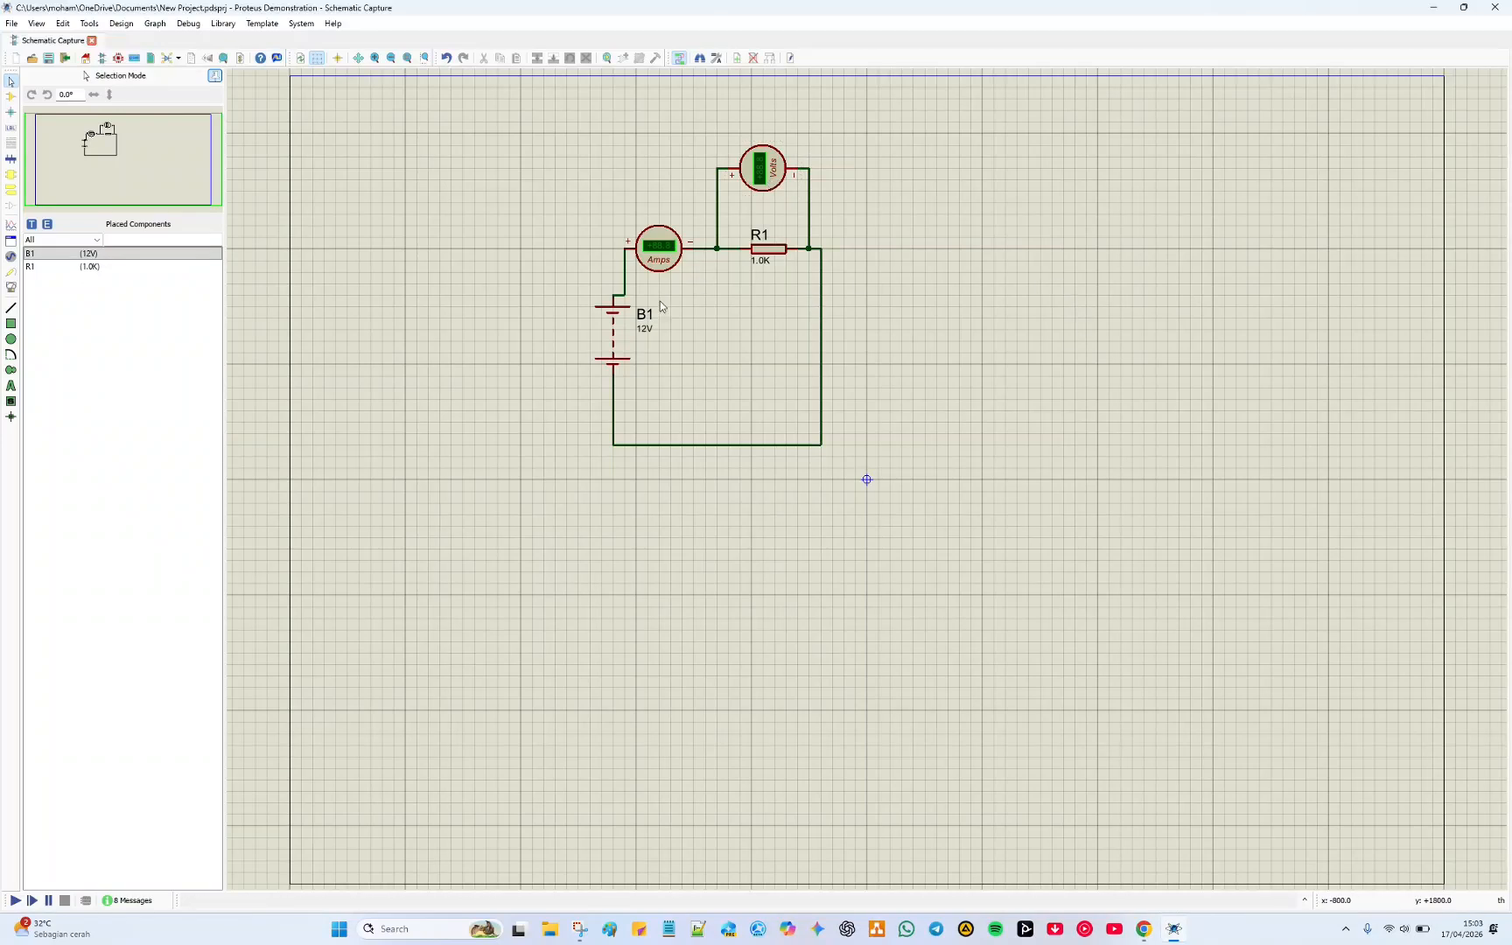
Set the voltage of battery B1 to 9V
double_click(616, 333)
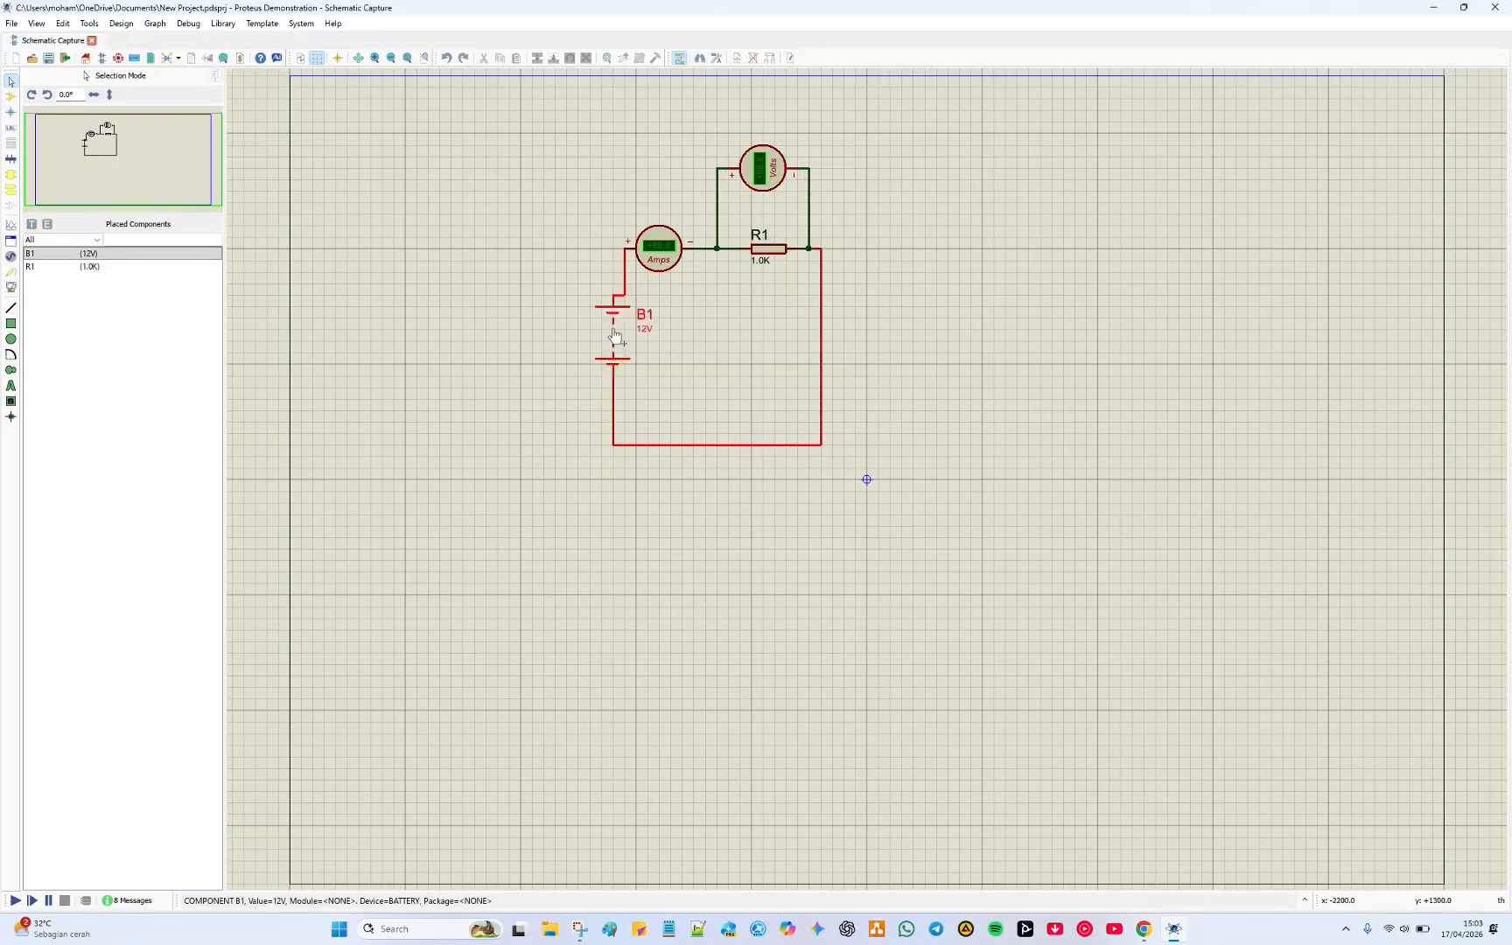
key("Tab")
left_click(684, 354)
double_click(652, 350)
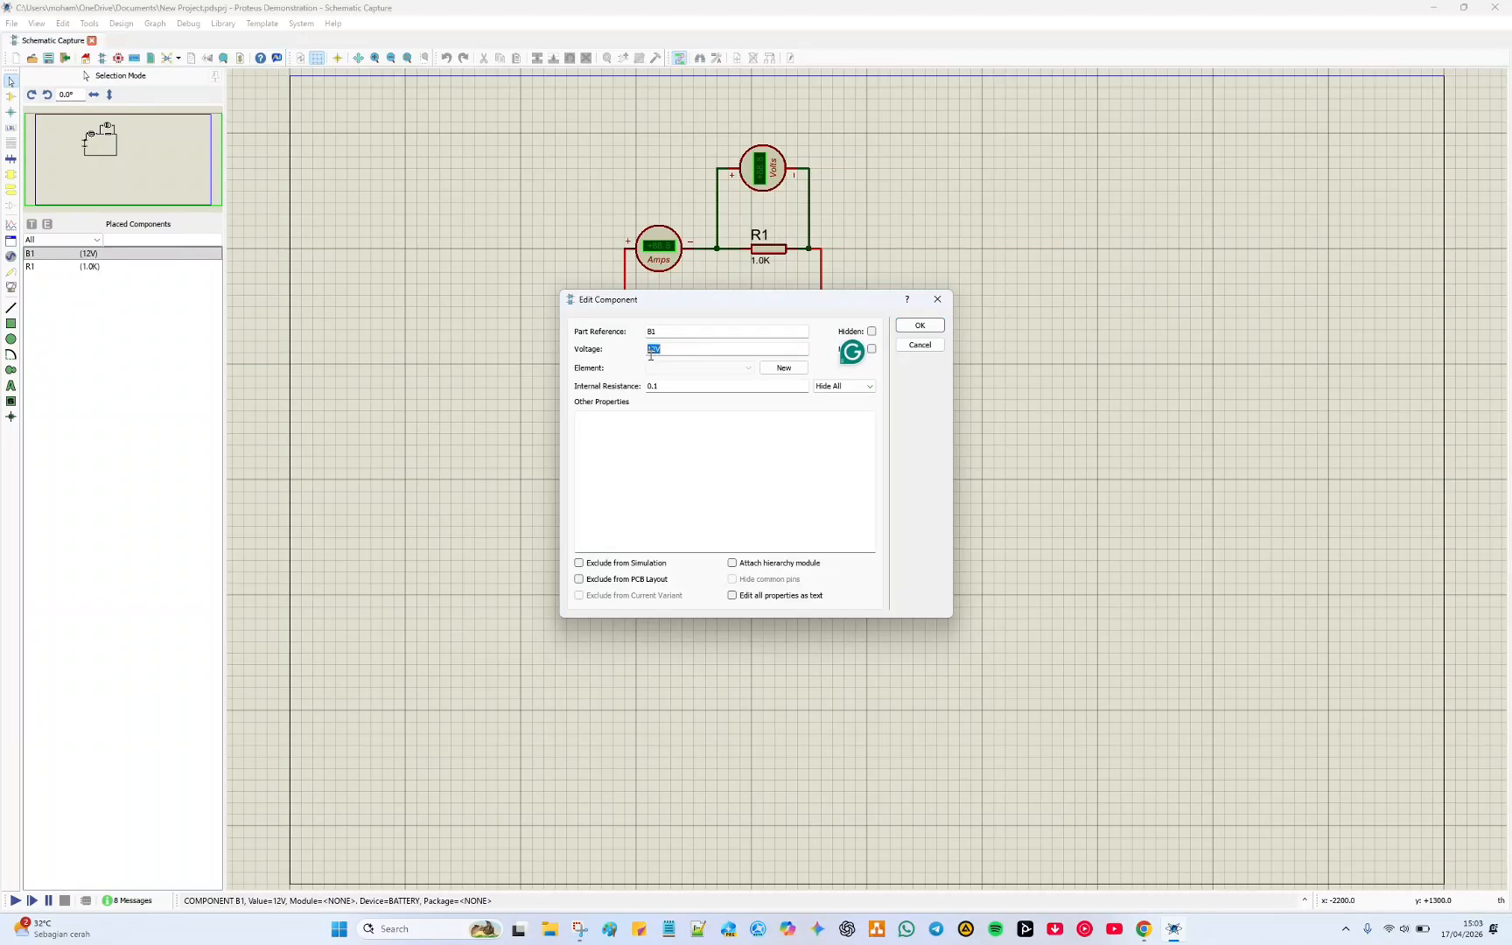
type("9V")
left_click(920, 325)
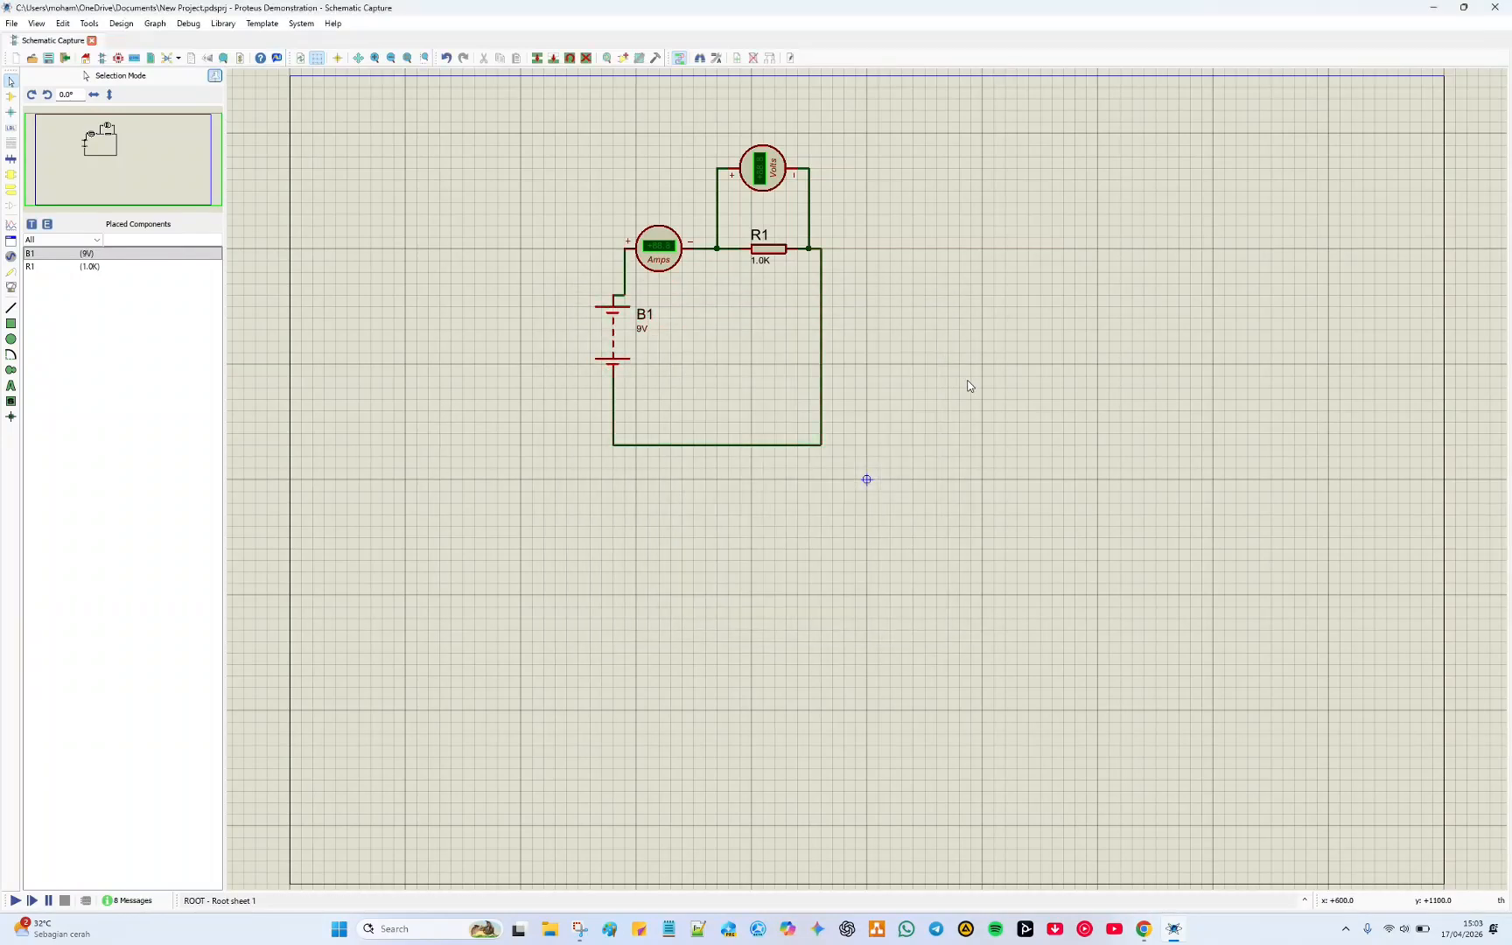
Check the DC voltmeter's display range and load resistance in its component properties
left_click(775, 173)
left_click(775, 173)
double_click(672, 406)
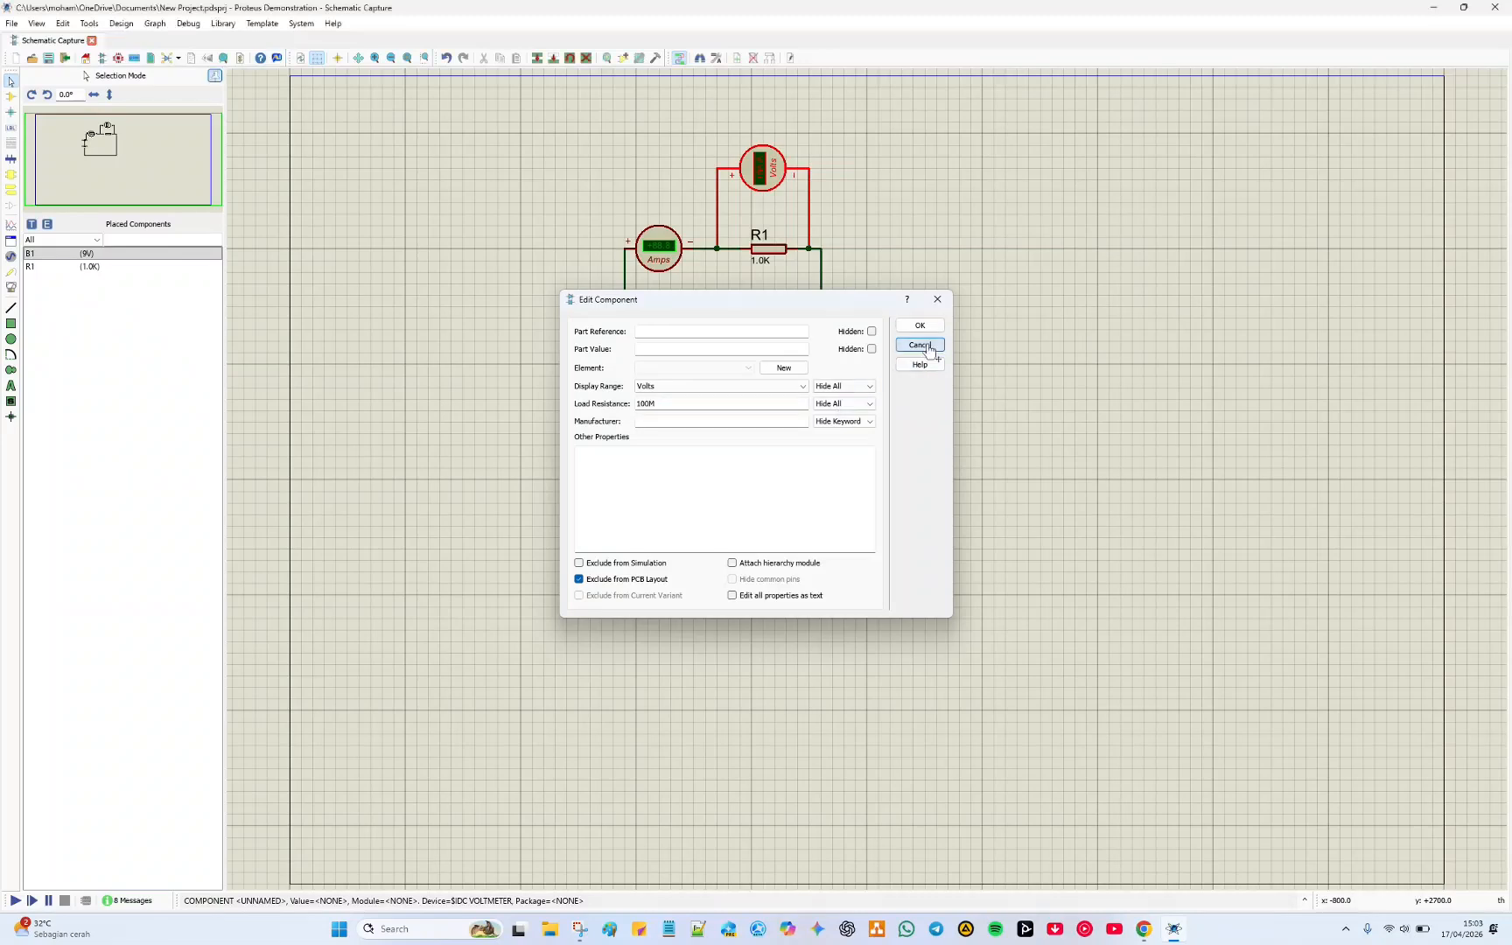
left_click(919, 344)
left_click(927, 338)
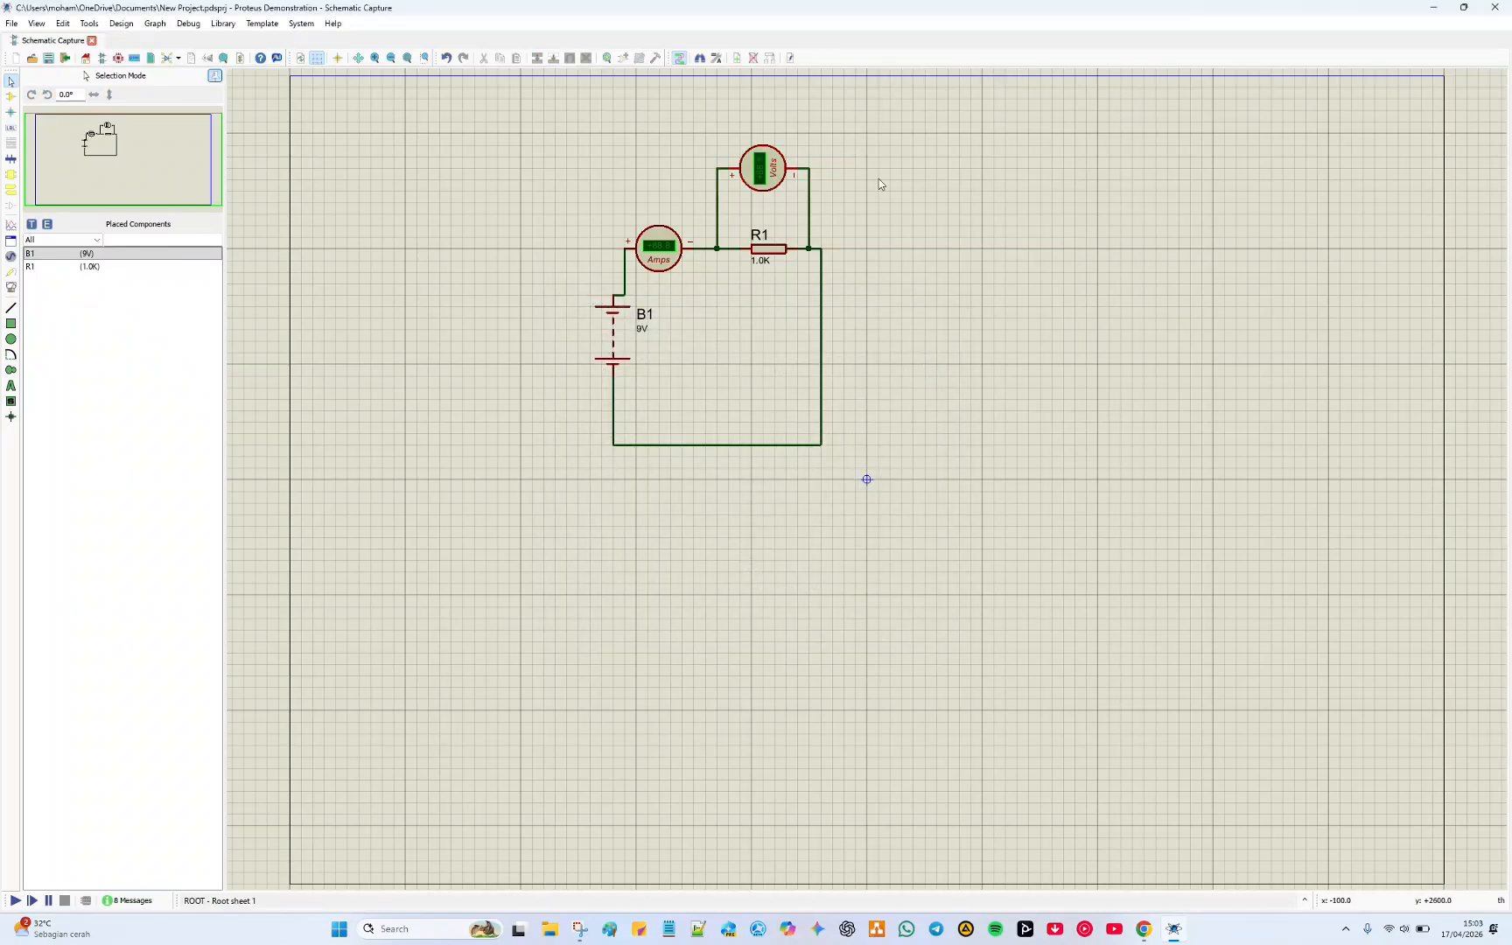